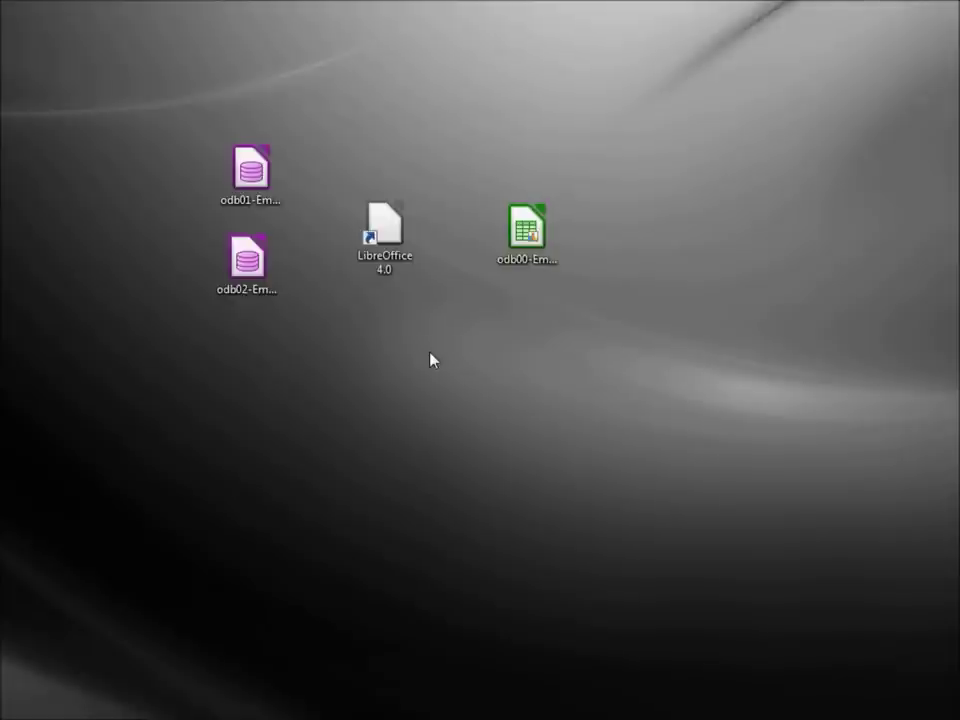
# Step: Make a duplicate of the odb02-Employees.odb file on the desktop
pyautogui.rightClick(258, 266)
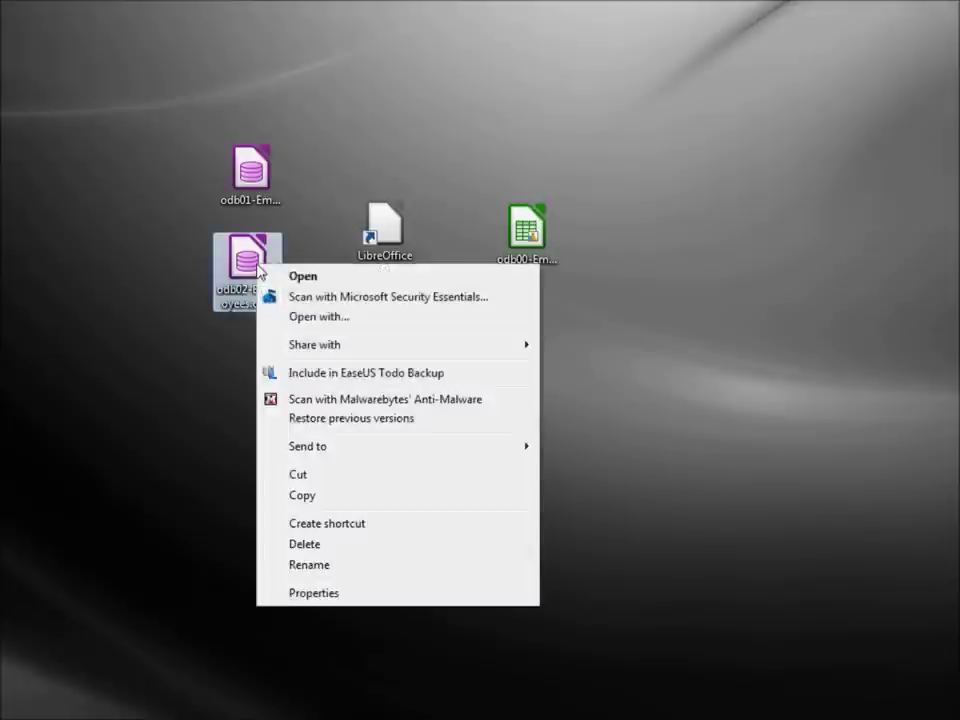
pyautogui.click(303, 496)
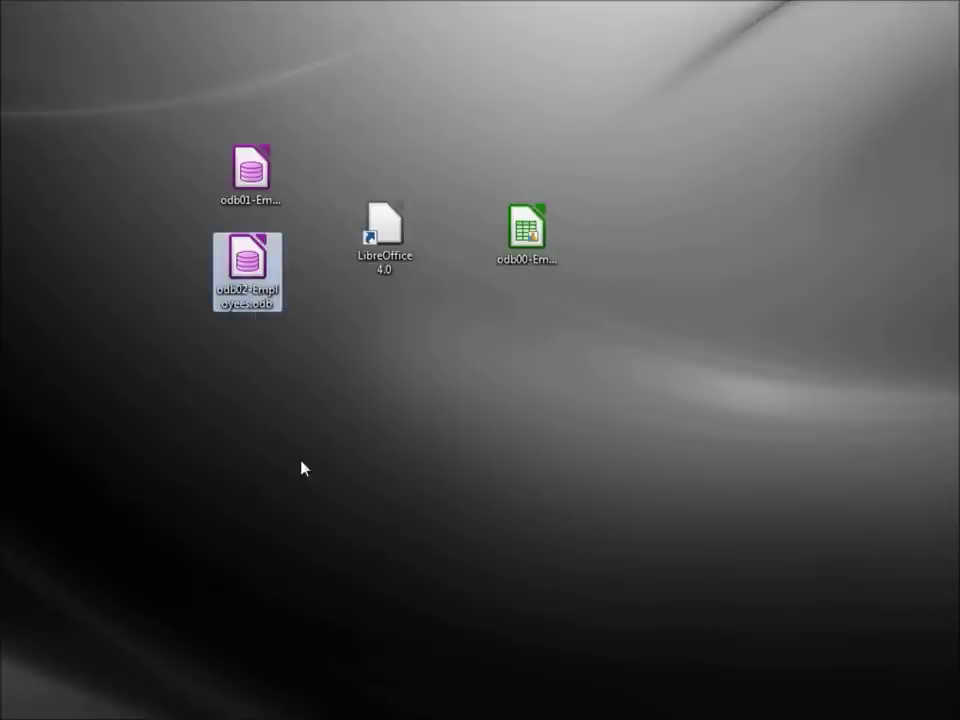
pyautogui.rightClick(268, 408)
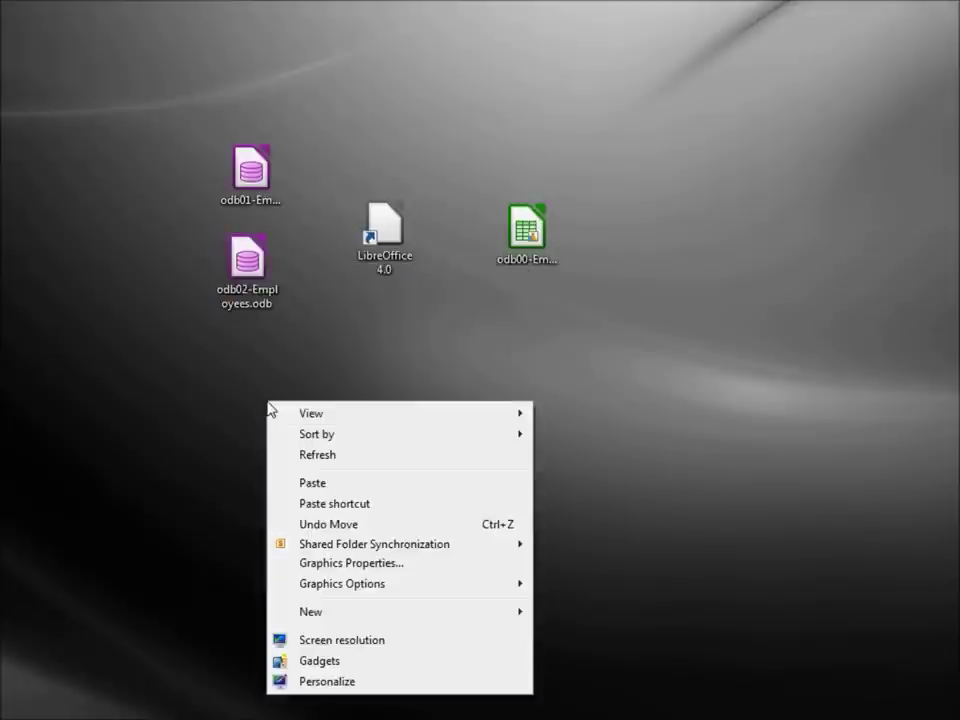
pyautogui.click(335, 485)
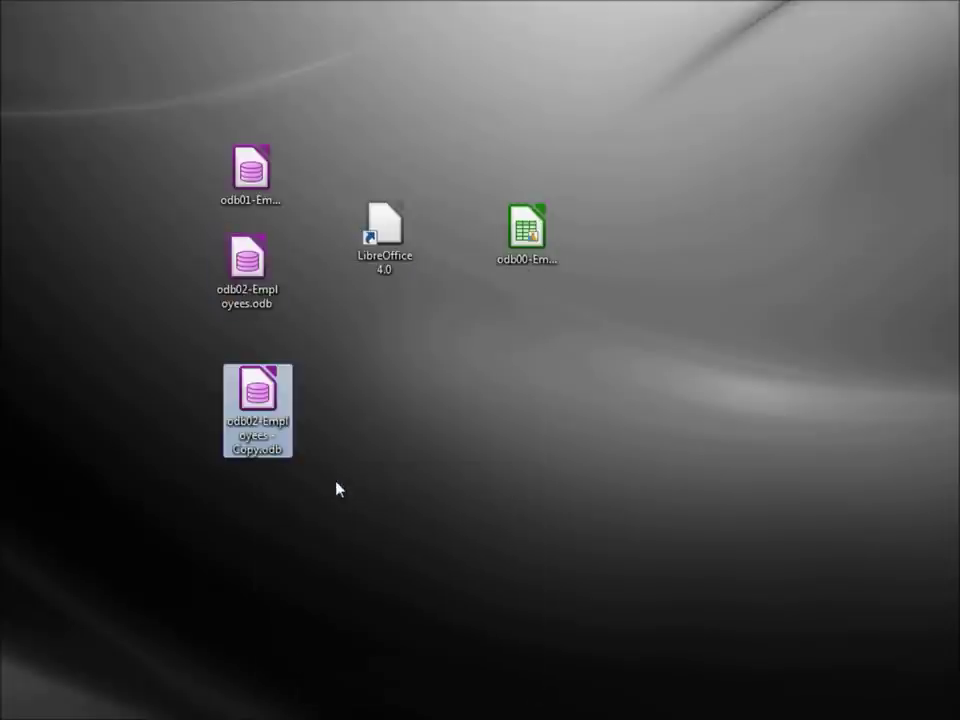
# Step: Rename the copied database file as odb03-Employees.odb
pyautogui.rightClick(257, 431)
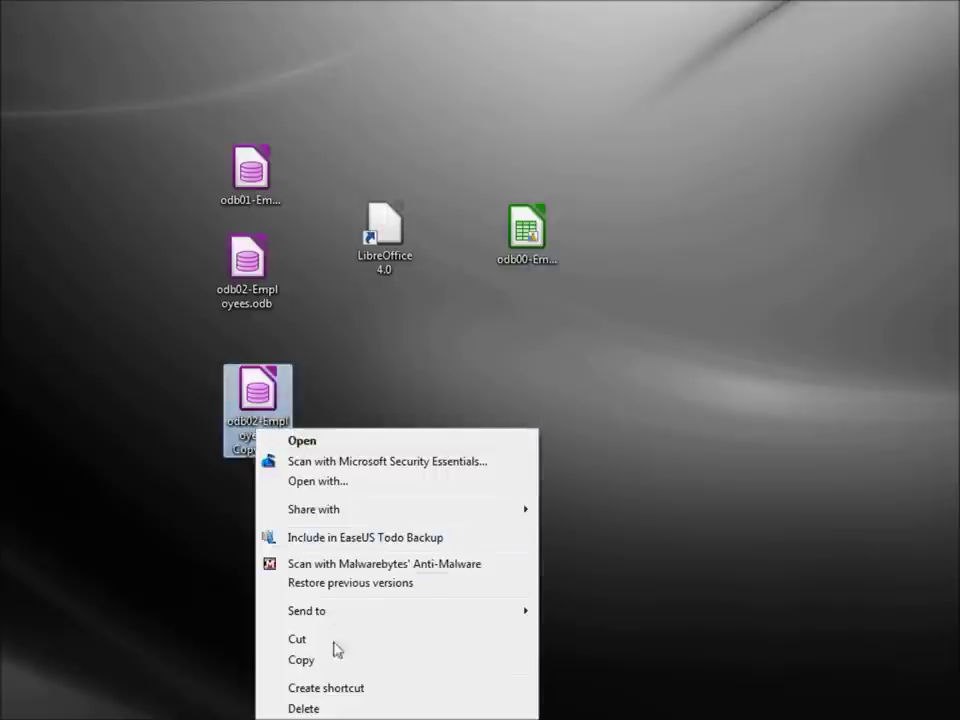
pyautogui.click(328, 712)
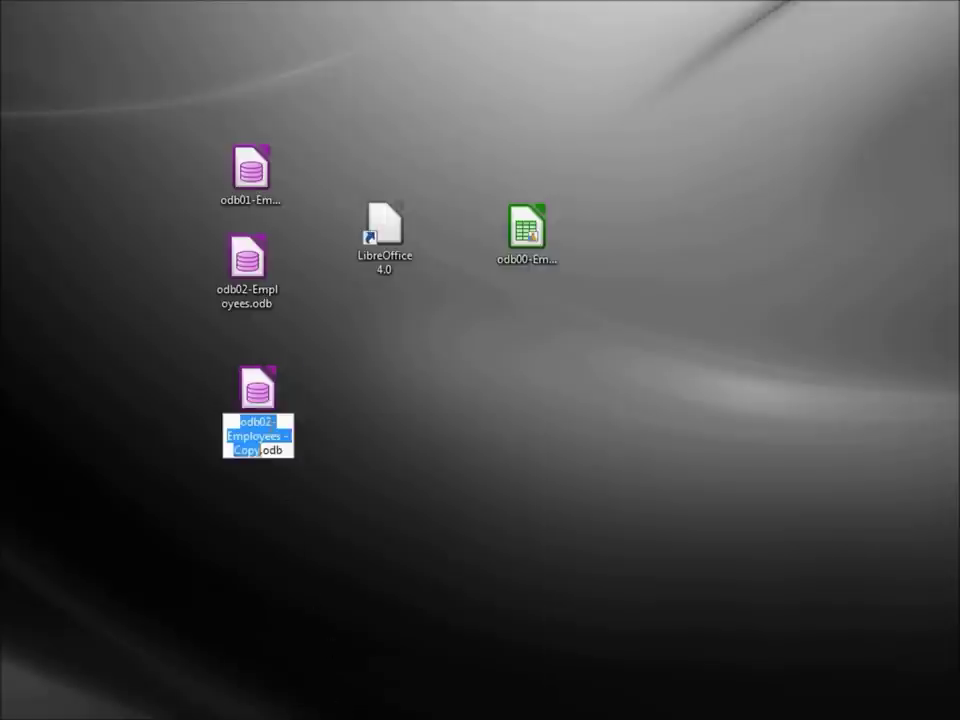
pyautogui.click(286, 446)
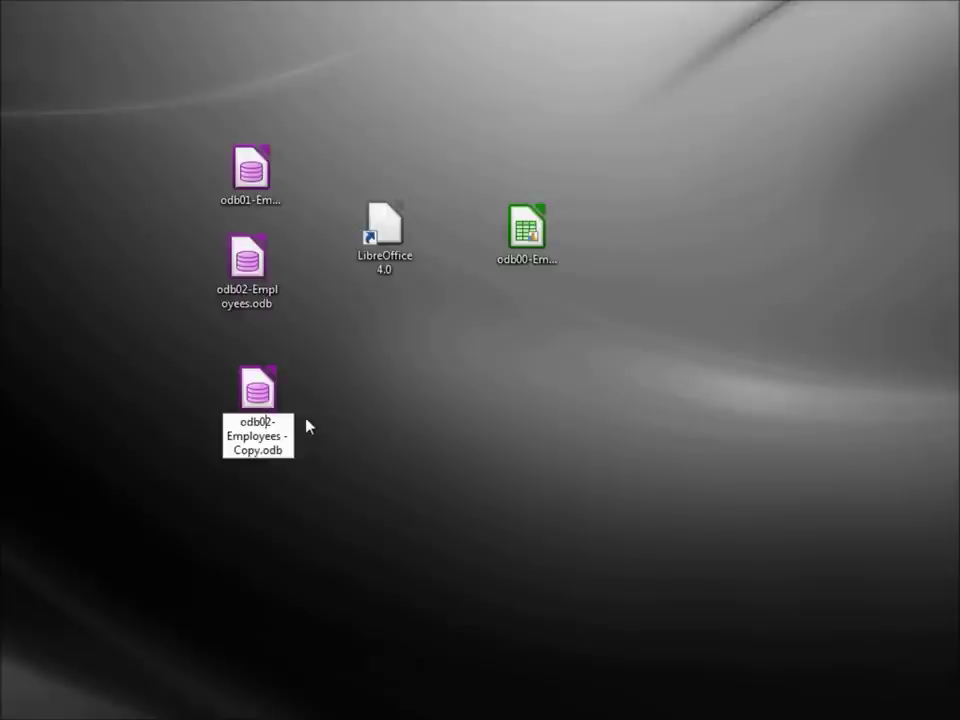
pyautogui.press('BackSpace')
pyautogui.write('3')
pyautogui.hotkey('ctrl', 'Right')
pyautogui.hotkey('ctrl', 'Right')
pyautogui.hotkey('shift', 'Right')
pyautogui.hotkey('shift', 'Right')
pyautogui.hotkey('shift', 'Right')
pyautogui.hotkey('shift', 'Right')
pyautogui.hotkey('shift', 'Right')
pyautogui.hotkey('shift', 'Right')
pyautogui.hotkey('shift', 'Right')
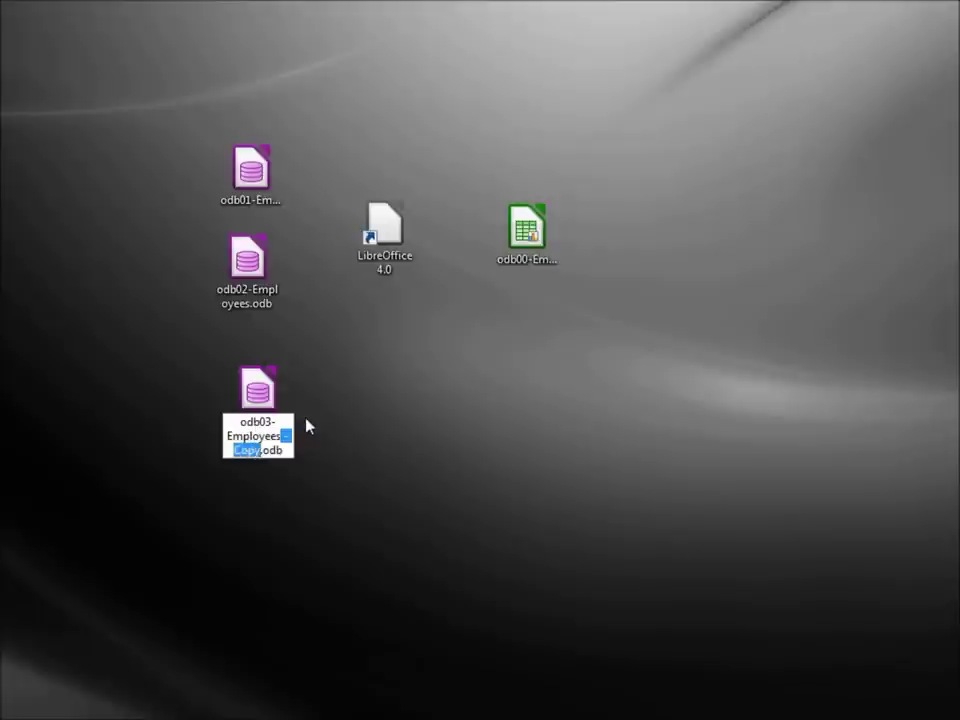
pyautogui.press('Delete')
pyautogui.press('Return')
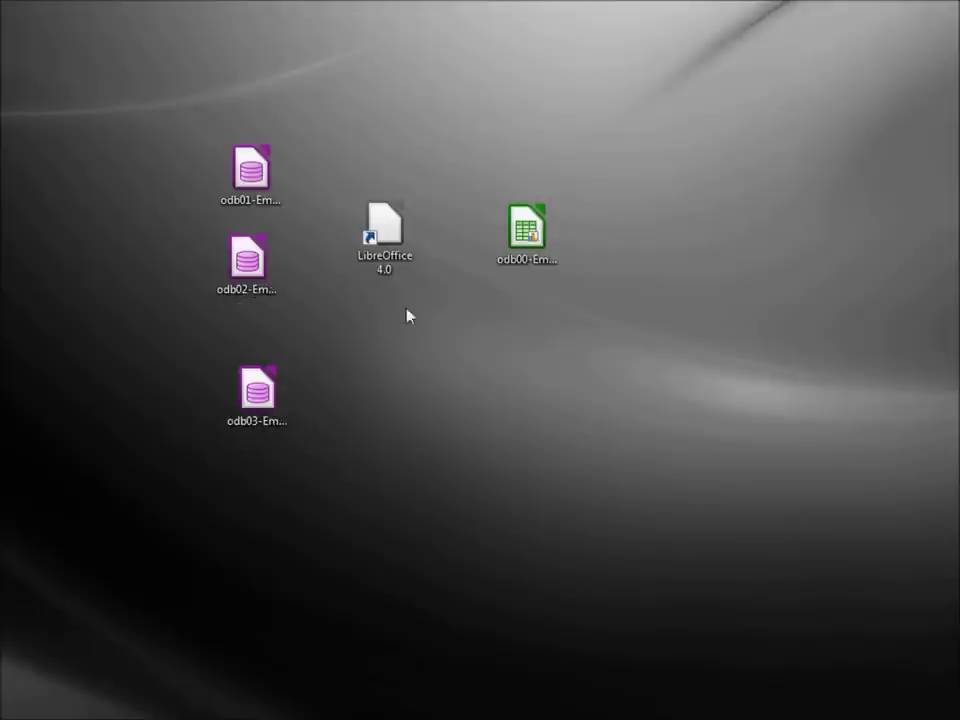
# Step: Open odb00-Employee-calc-table.ods and insert a new column headed ID before the Last Name column
pyautogui.click(521, 237)
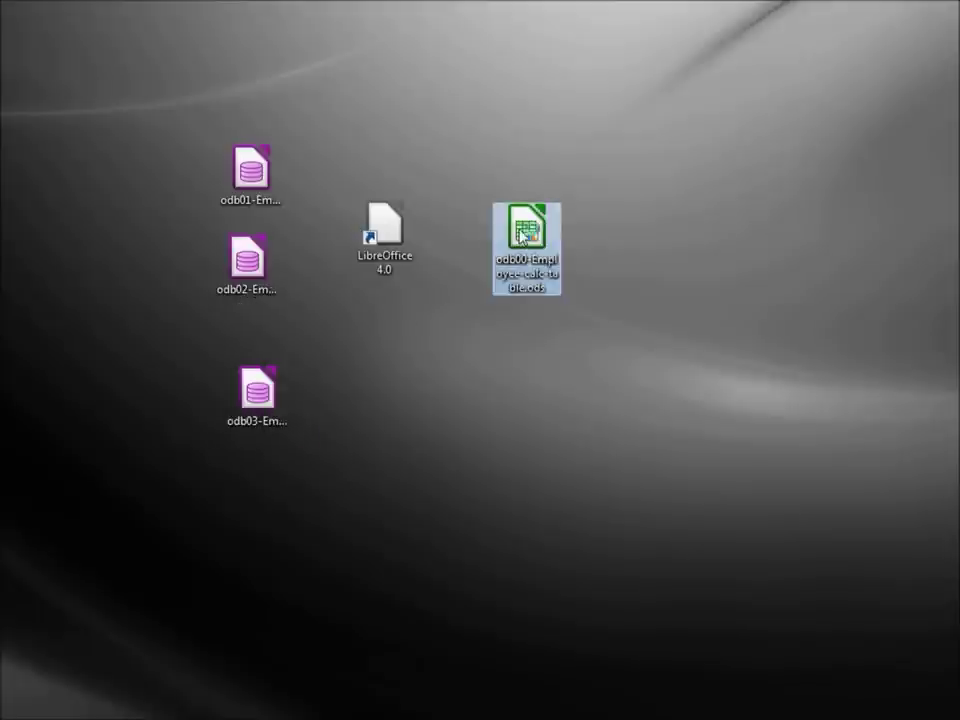
pyautogui.doubleClick(521, 237)
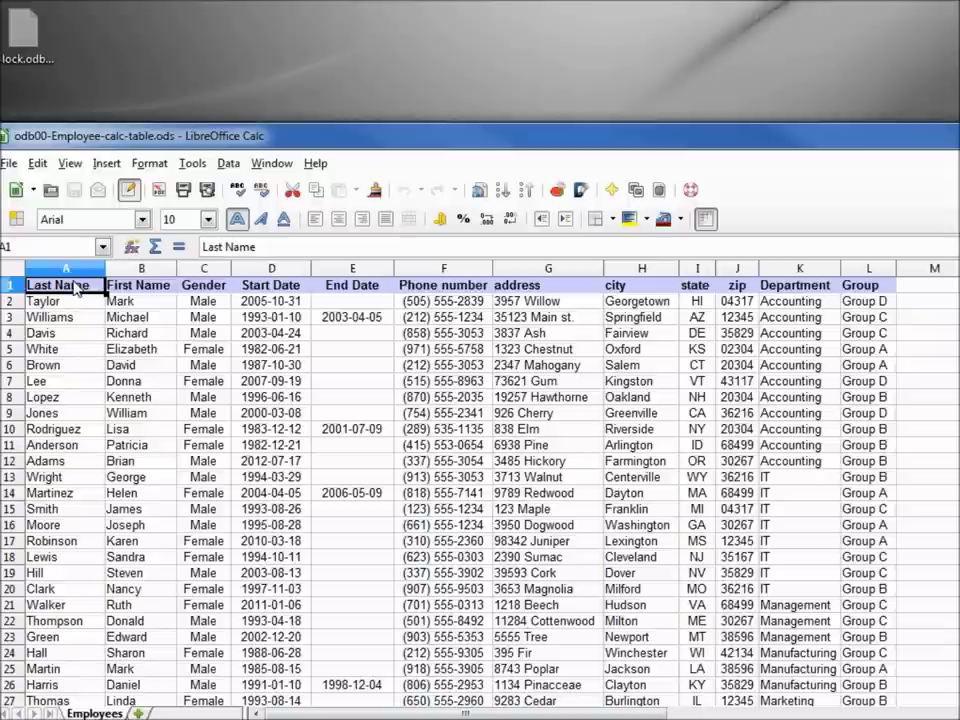
pyautogui.rightClick(65, 268)
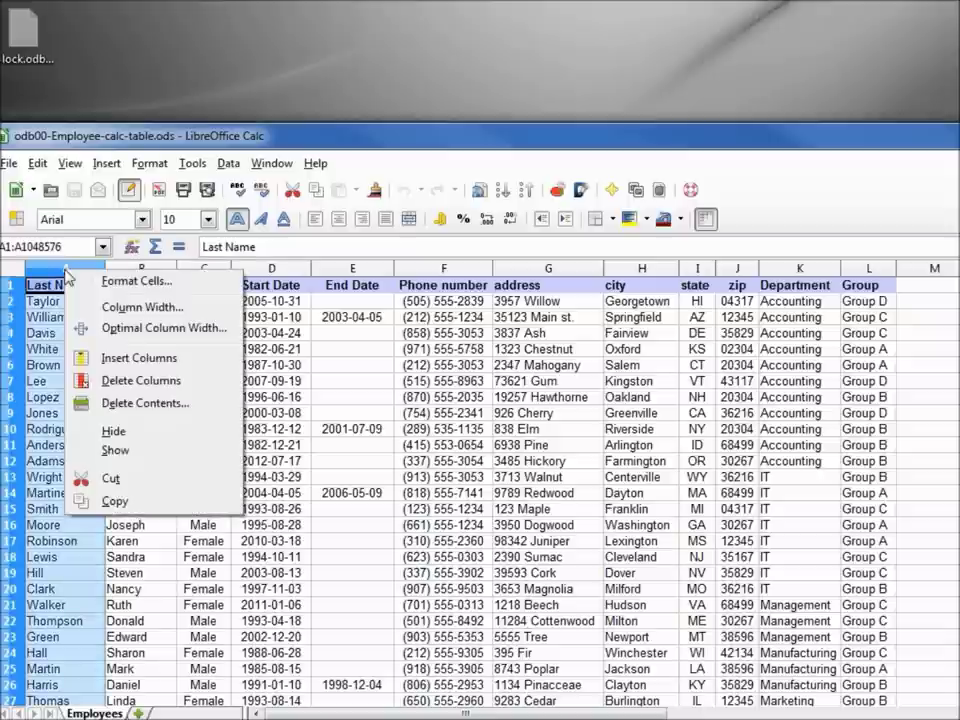
pyautogui.click(108, 358)
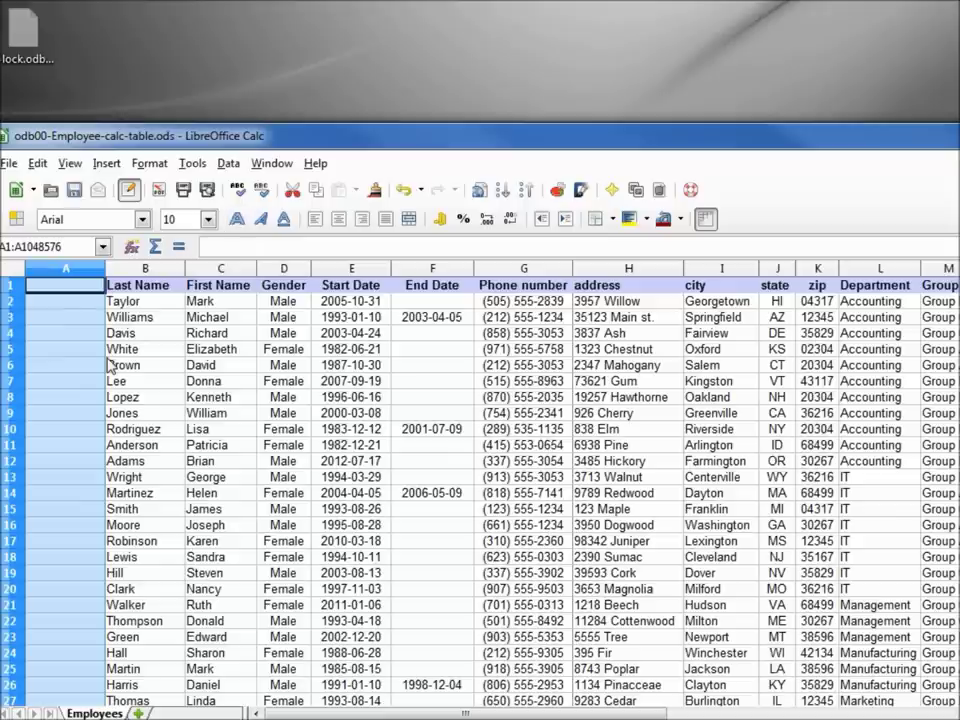
pyautogui.click(63, 286)
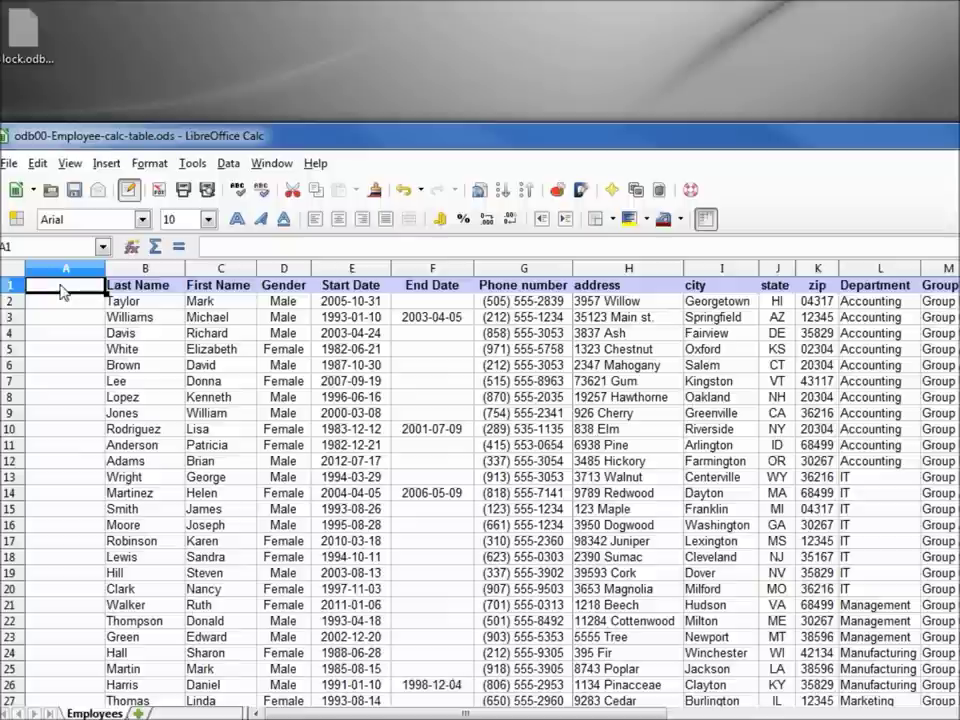
pyautogui.write('ID')
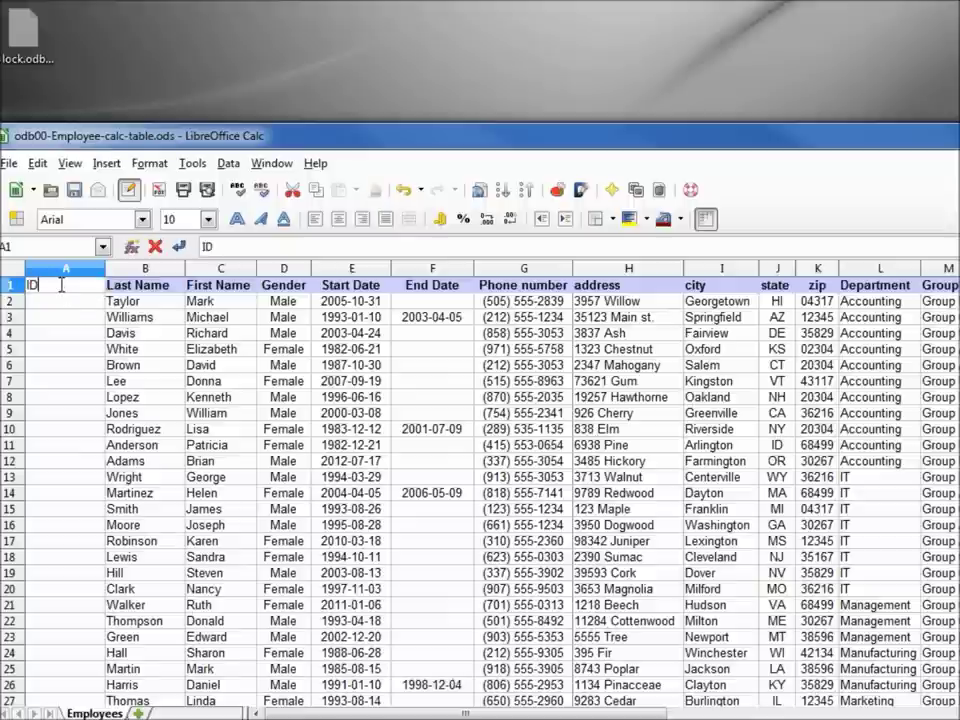
pyautogui.press('Return')
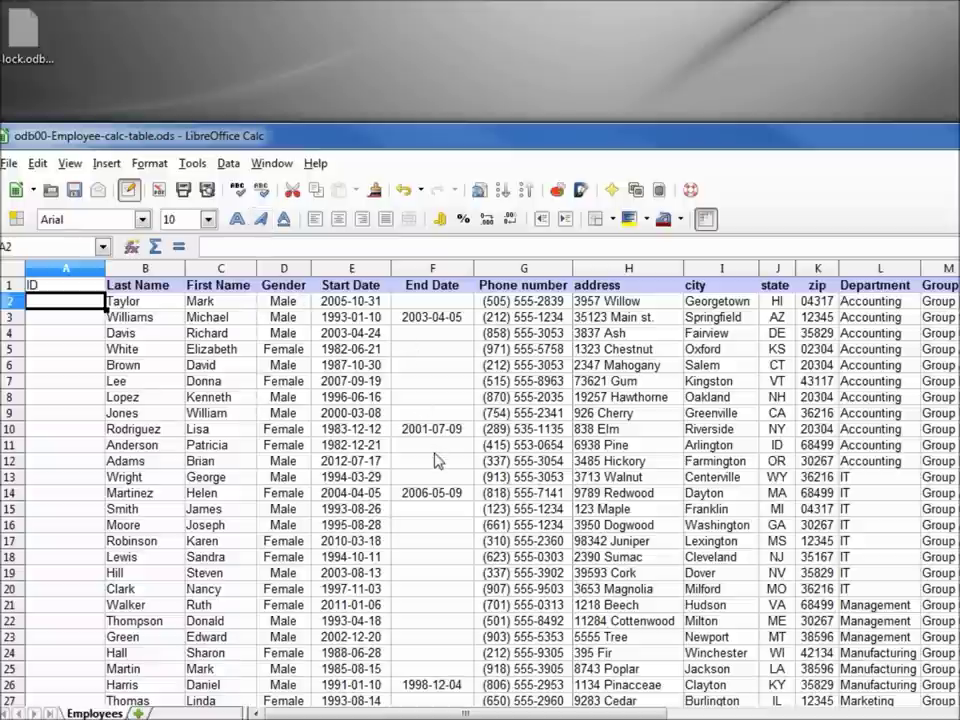
# Step: Copy the whole employee list, cells A1:M31, including the header row and the empty ID column
pyautogui.scroll(-2, 81, 313)
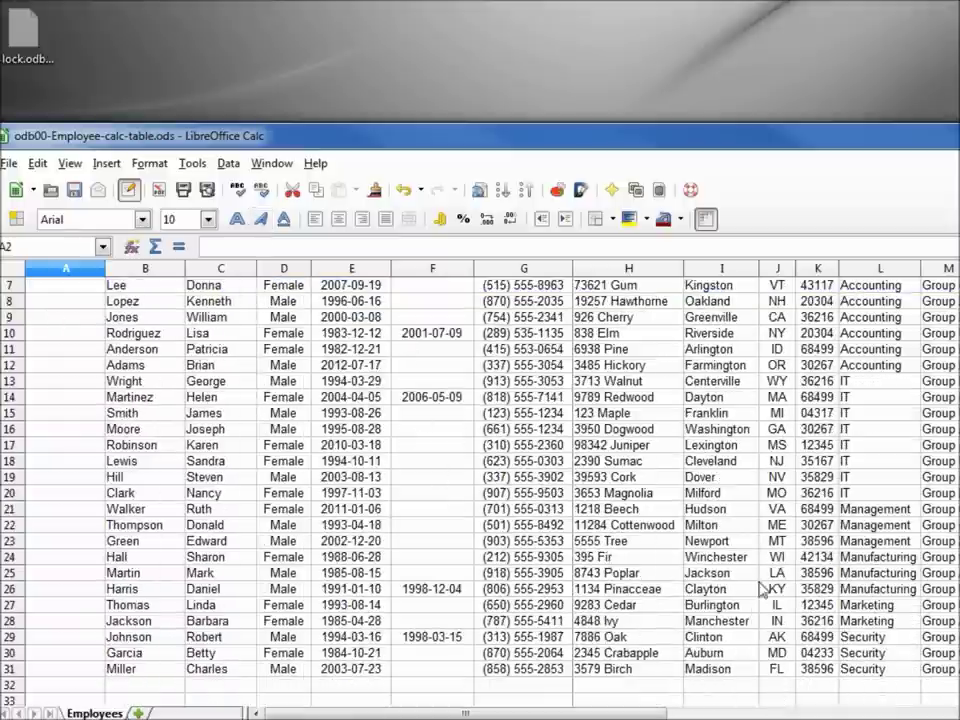
pyautogui.click(940, 671)
pyautogui.moveTo(940, 671); pyautogui.dragTo(33, 200)
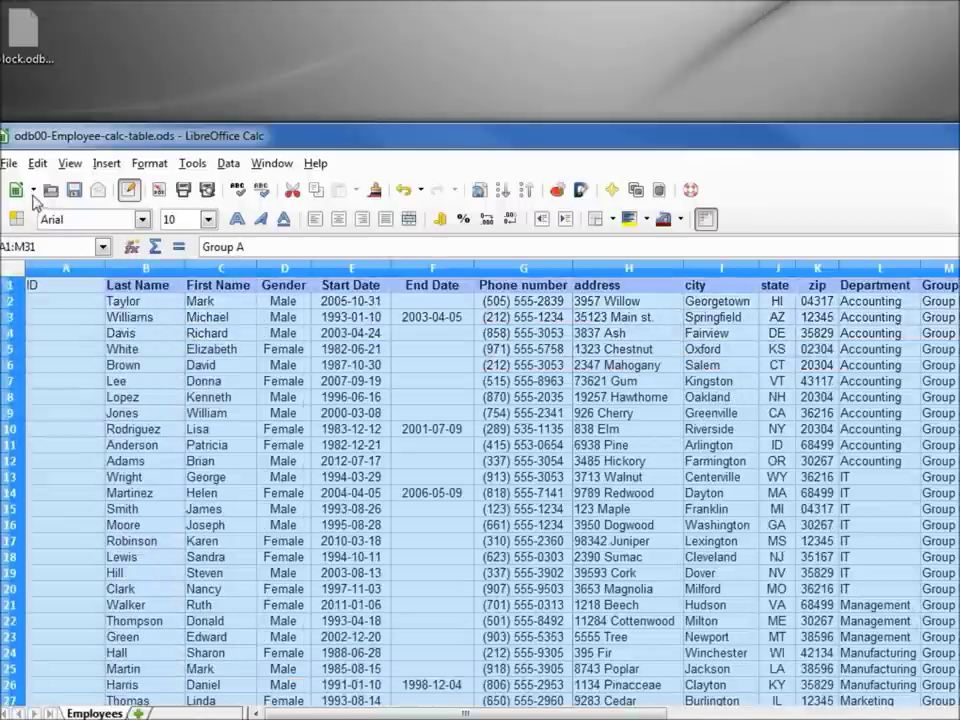
pyautogui.rightClick(58, 326)
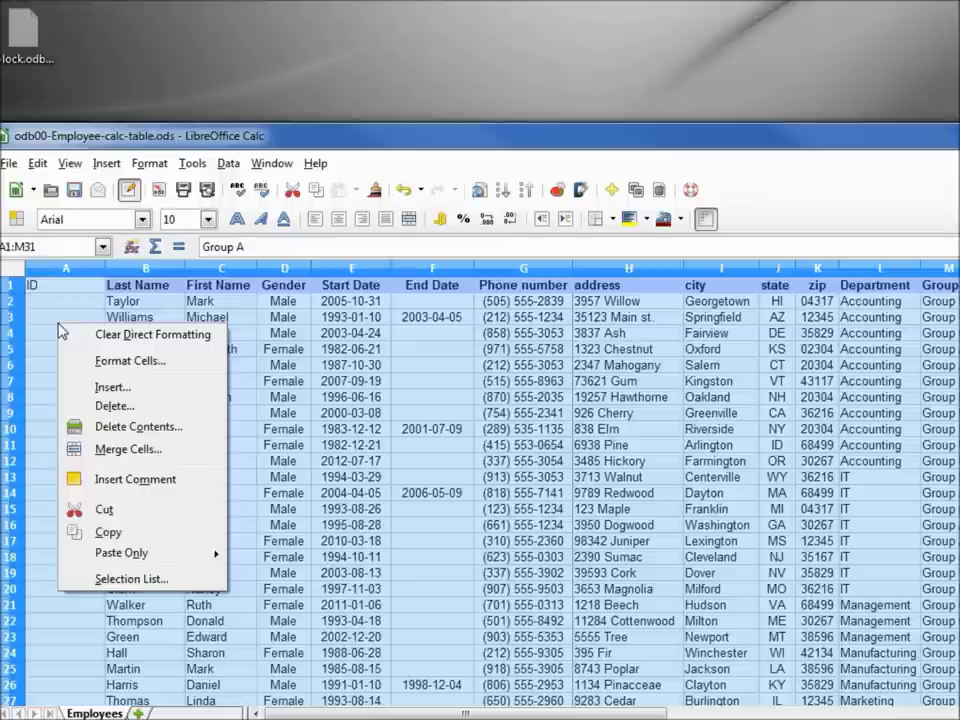
pyautogui.click(82, 532)
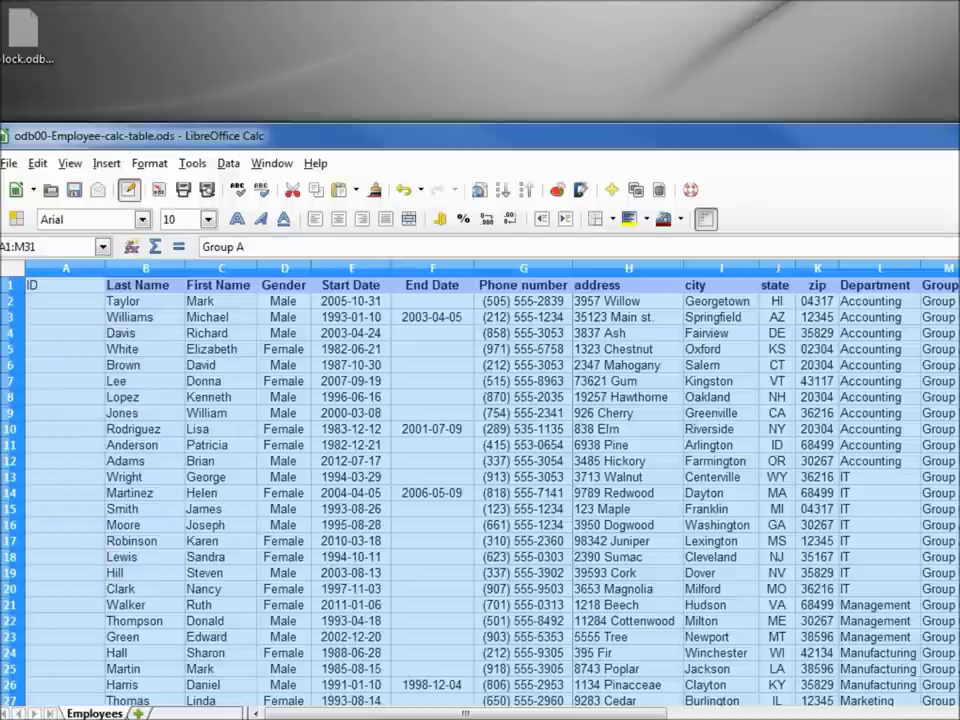
# Step: Open the odb03-Employees.odb database from the desktop and show its tables
pyautogui.press('super+d')
pyautogui.click(272, 401)
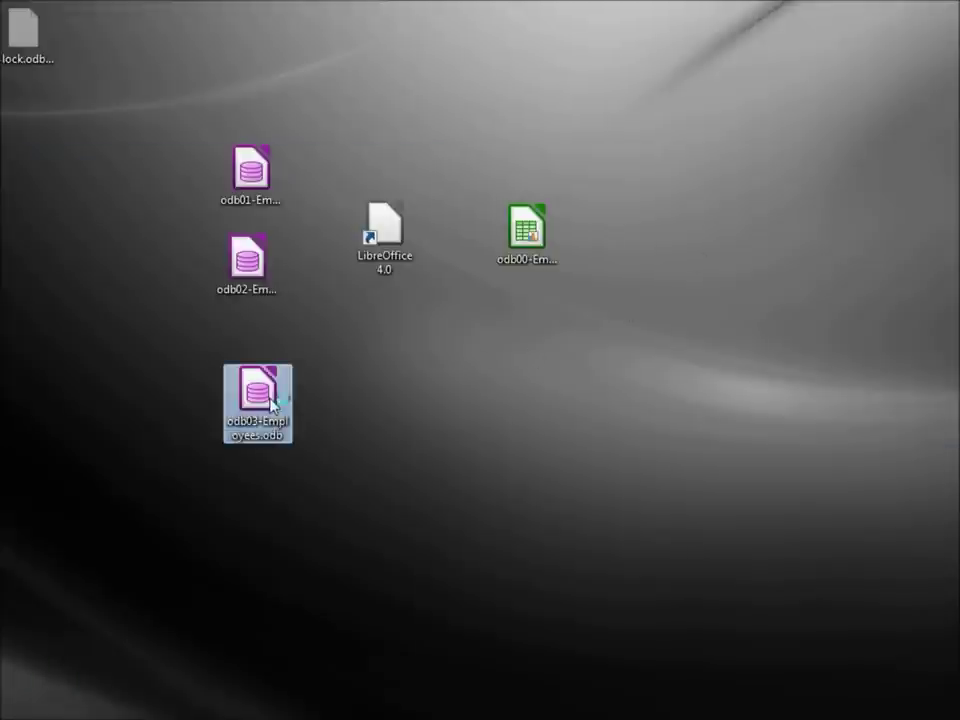
pyautogui.doubleClick(272, 401)
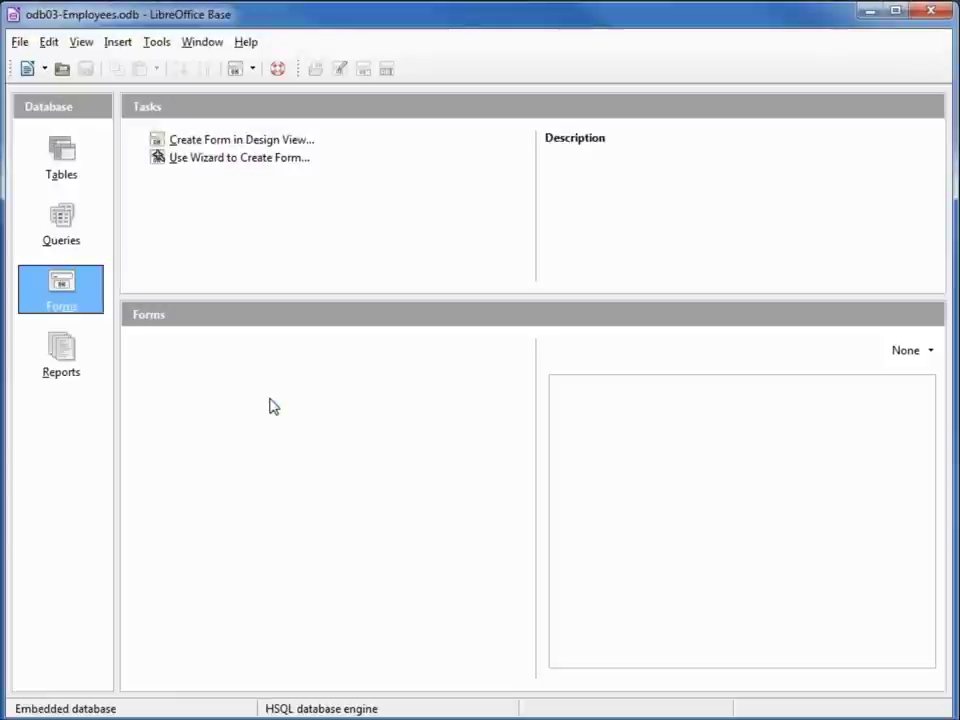
pyautogui.click(66, 145)
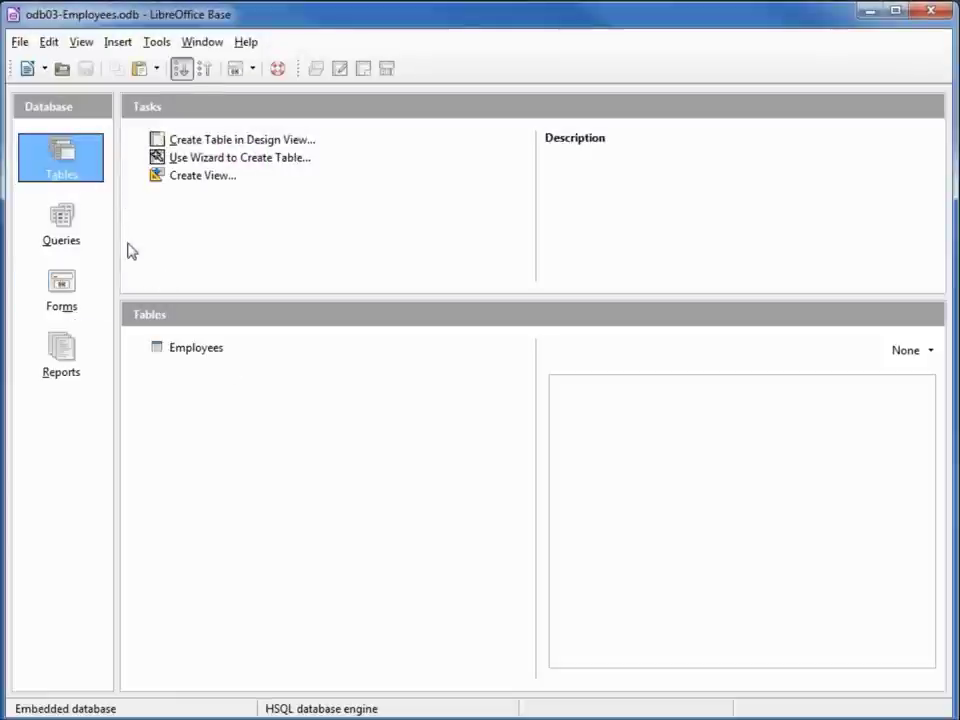
# Step: Paste the copied cells into the Employees table as appended data, first line as column names, with the source ID column excluded
pyautogui.rightClick(198, 350)
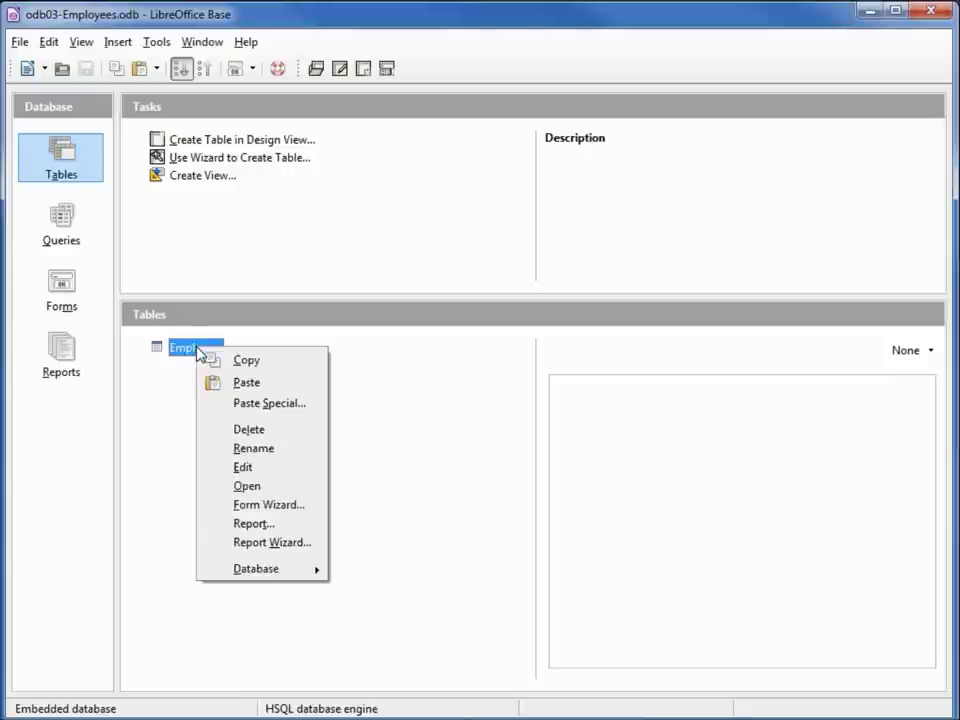
pyautogui.click(256, 389)
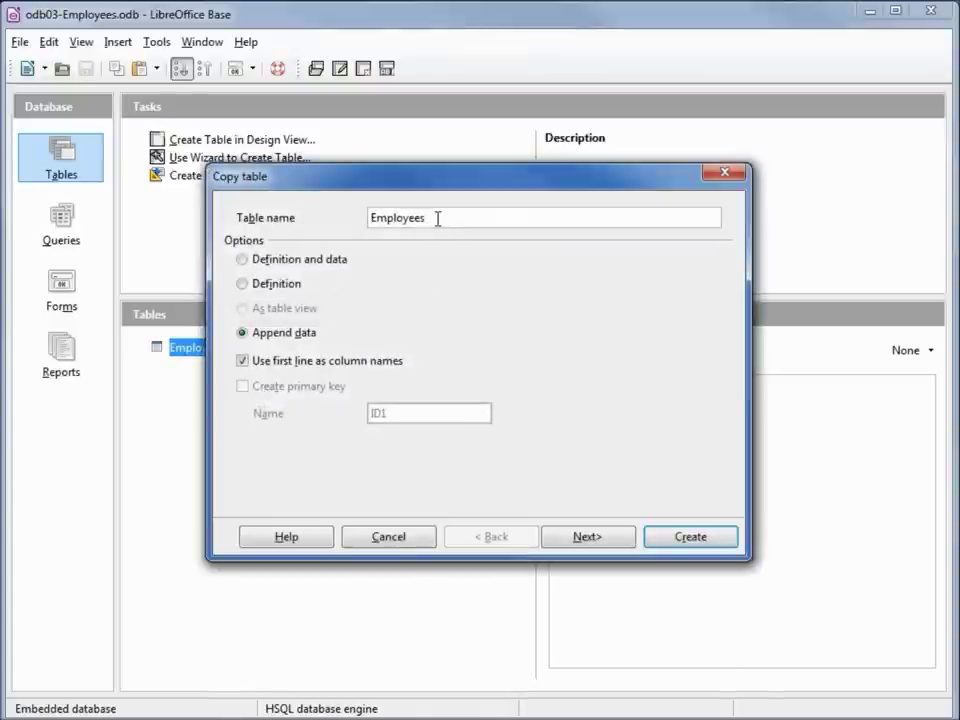
pyautogui.click(590, 537)
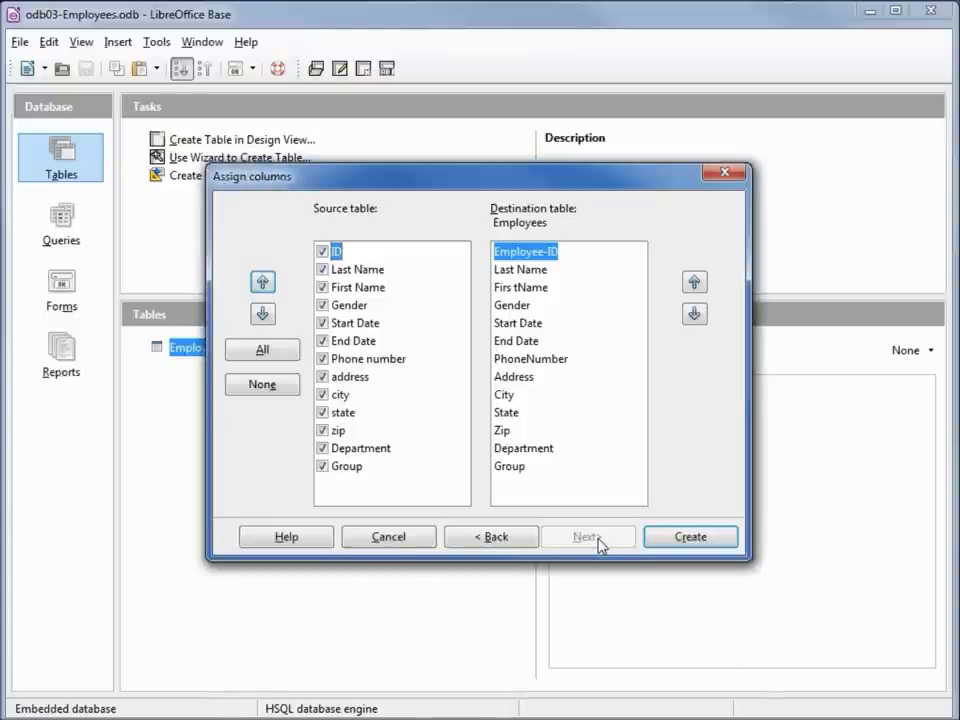
pyautogui.click(323, 251)
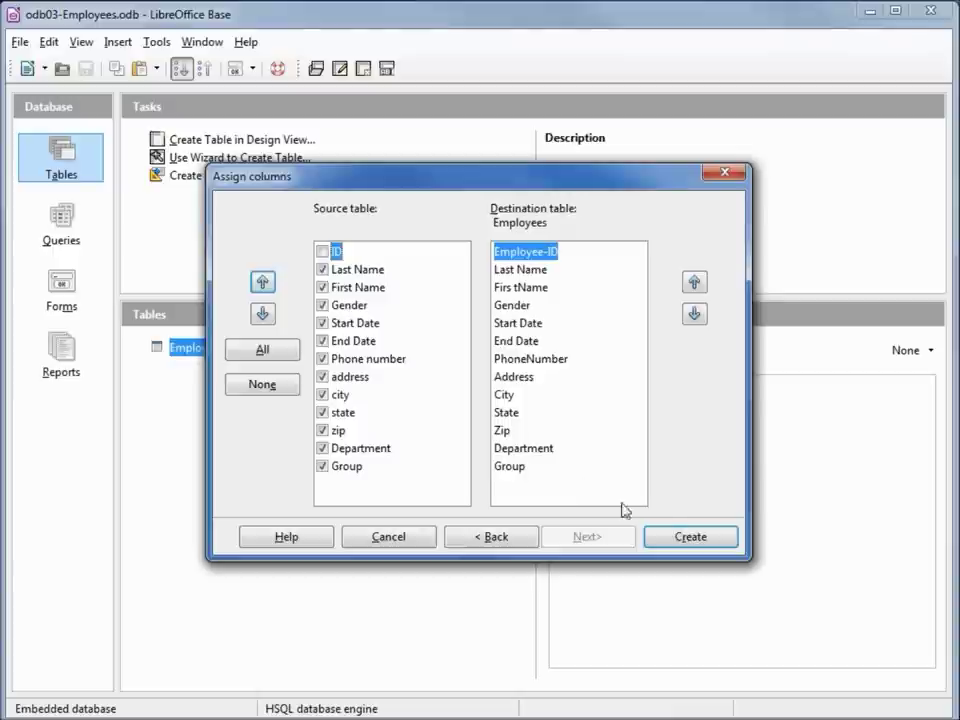
pyautogui.click(683, 539)
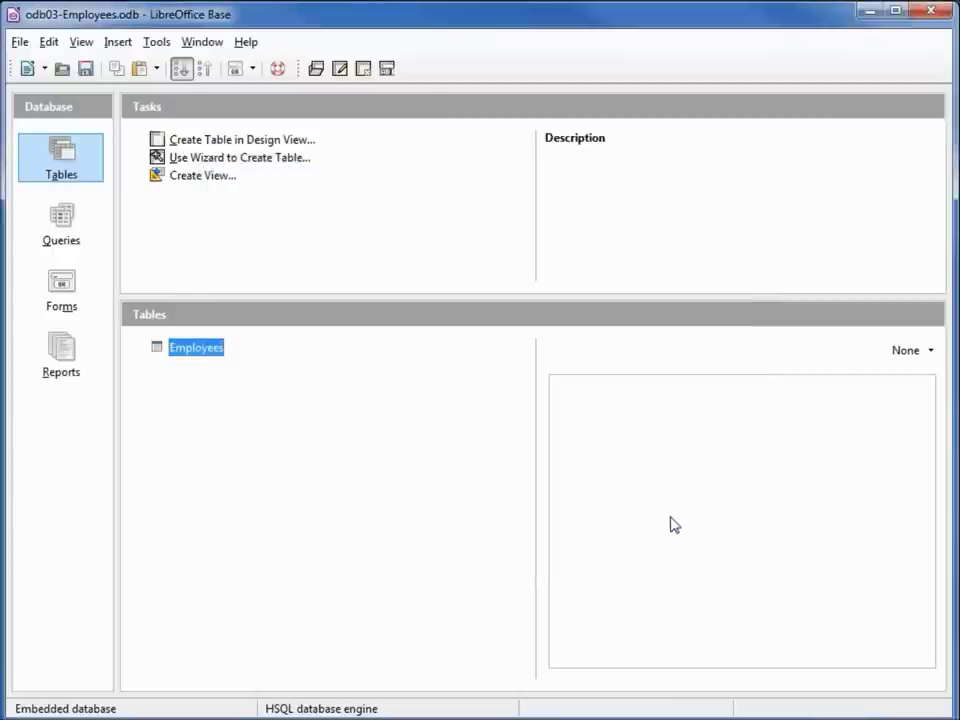
# Step: Open the Employees table and check its imported records against the spreadsheet, including the start dates and the last Employee-ID
pyautogui.doubleClick(197, 348)
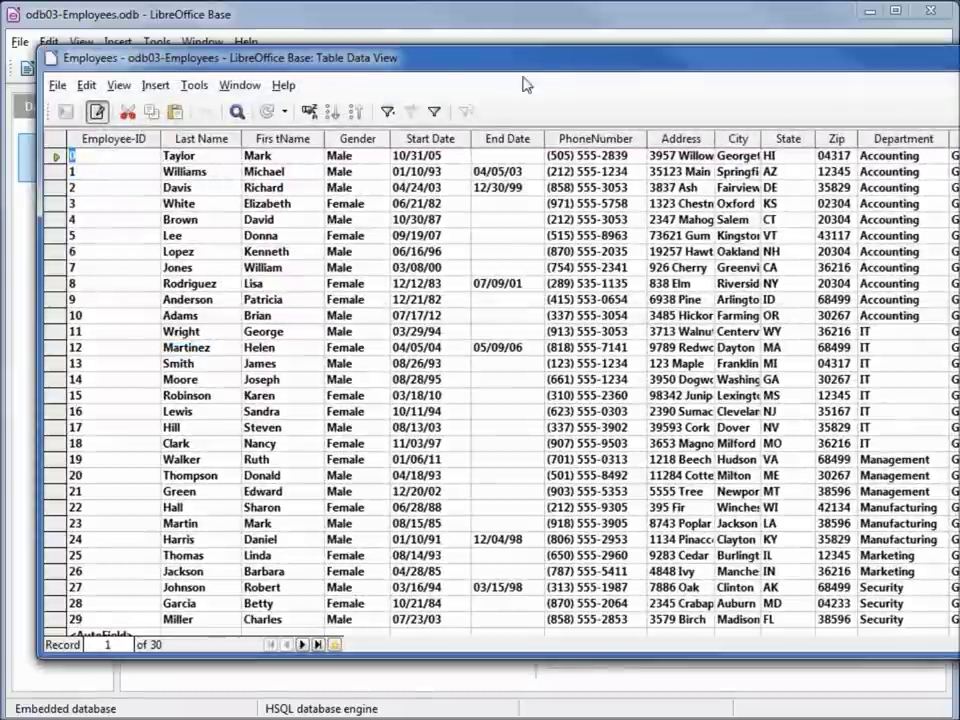
pyautogui.moveTo(535, 68); pyautogui.dragTo(493, 87)
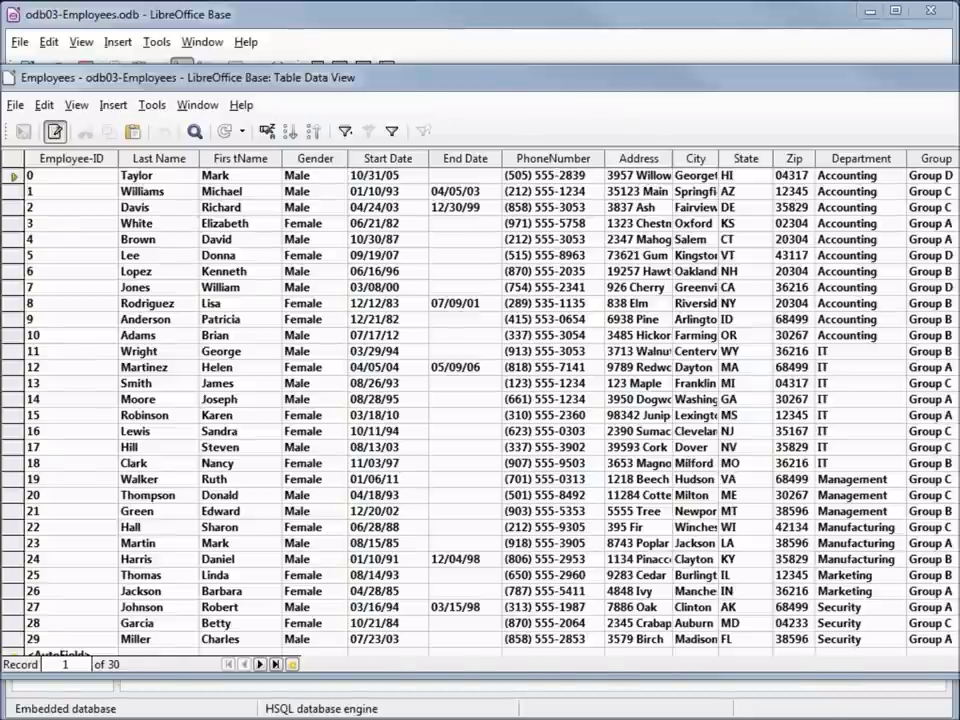
pyautogui.hotkey('alt', 'Tab')
pyautogui.click(348, 301)
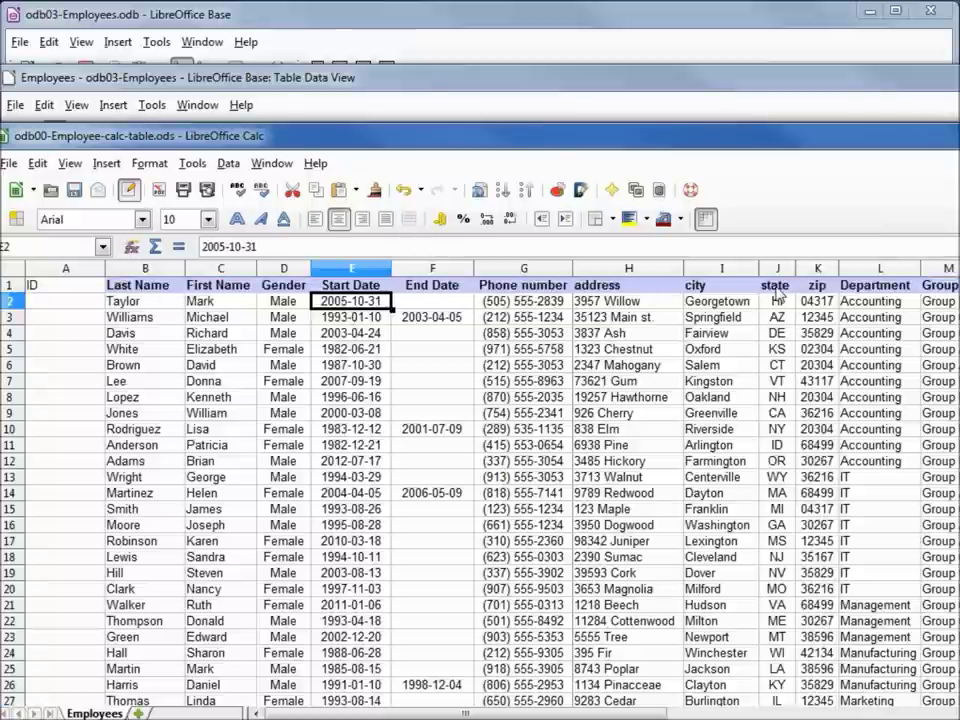
pyautogui.hotkey('alt', 'Tab')
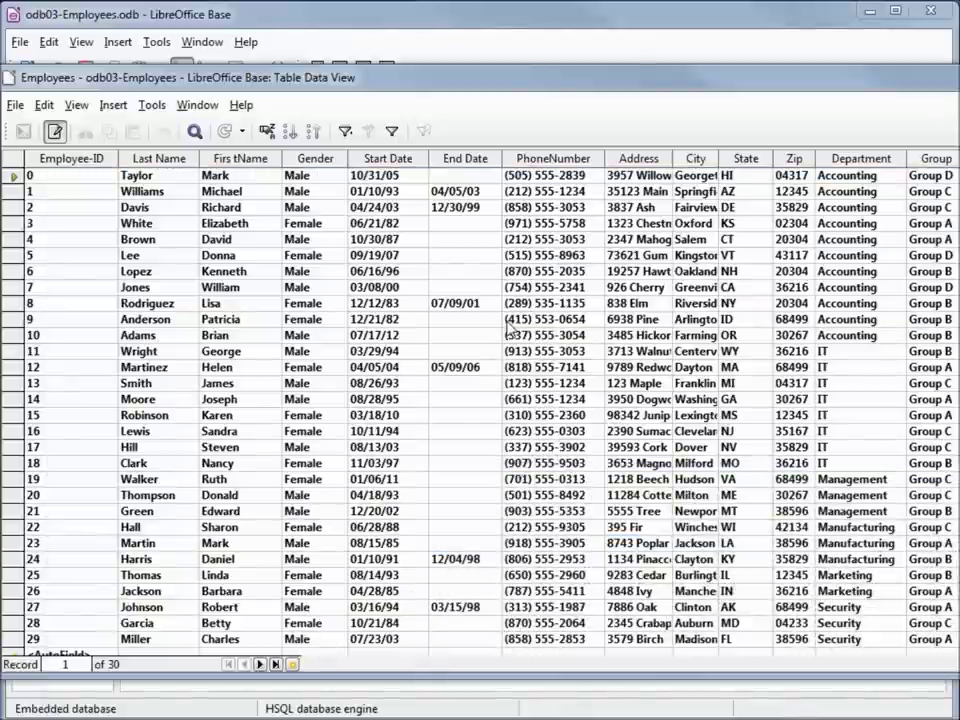
pyautogui.click(38, 640)
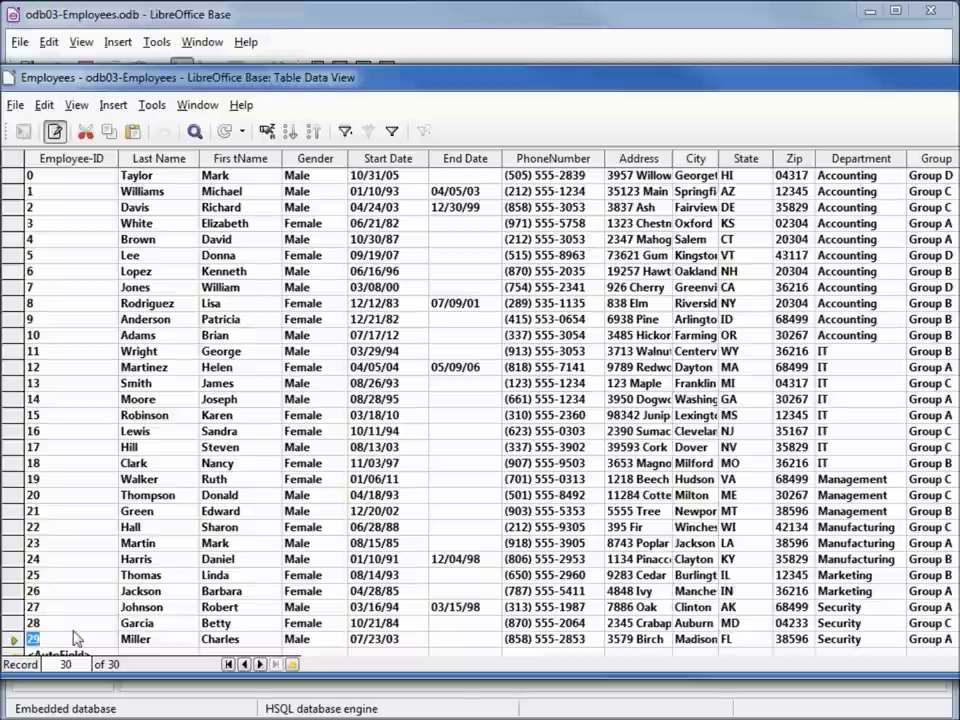
# Step: Copy the single employee row A7:M7 from the Calc spreadsheet odb00-Employee-calc-table.ods
pyautogui.hotkey('alt', 'Tab')
pyautogui.moveTo(71, 392); pyautogui.dragTo(950, 383)
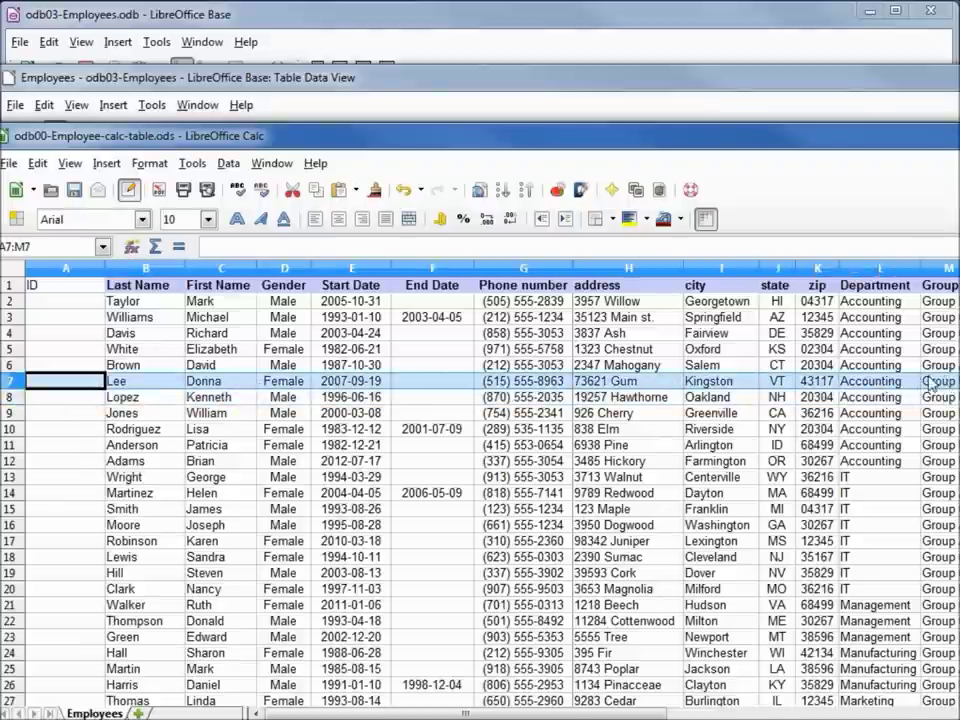
pyautogui.rightClick(167, 387)
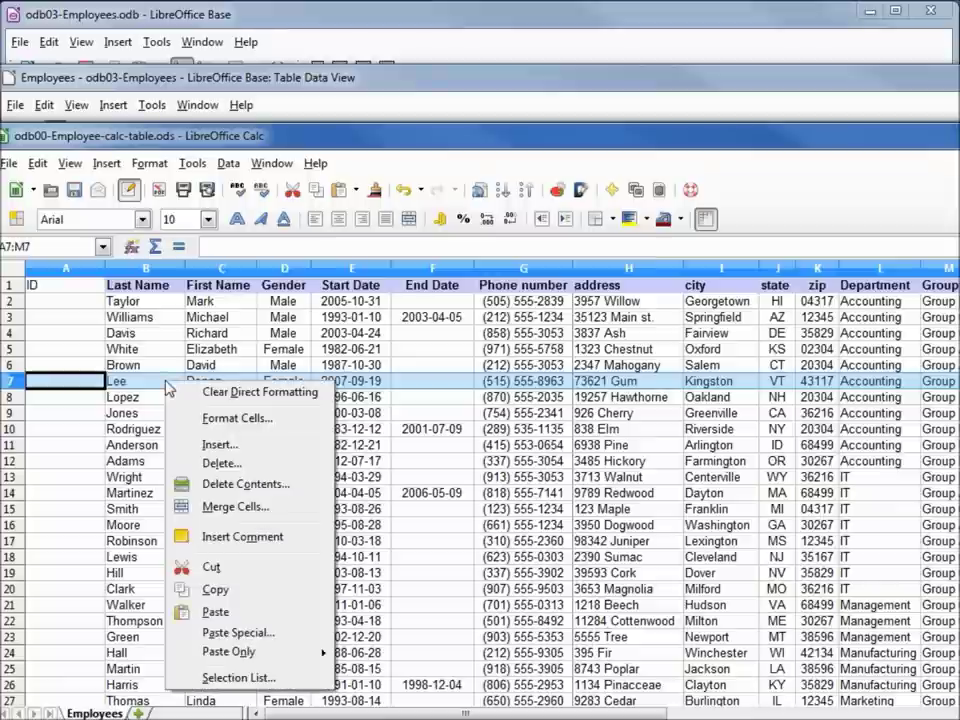
pyautogui.click(212, 590)
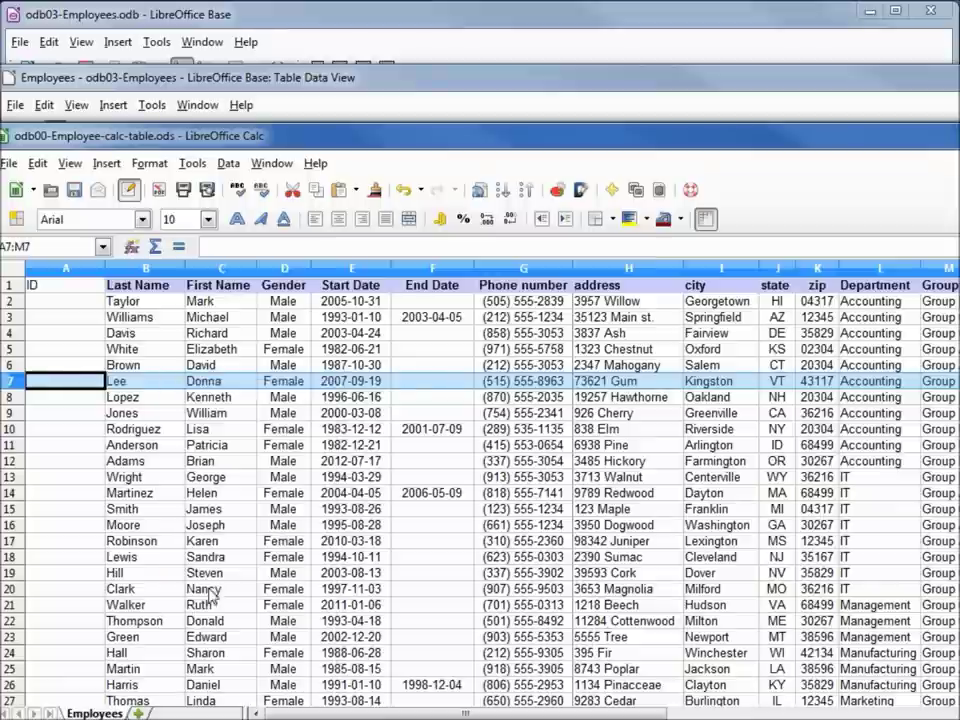
# Step: Append the copied row to the Employees table in Base without using the first line as column names, excluding the blank first source column
pyautogui.click(403, 90)
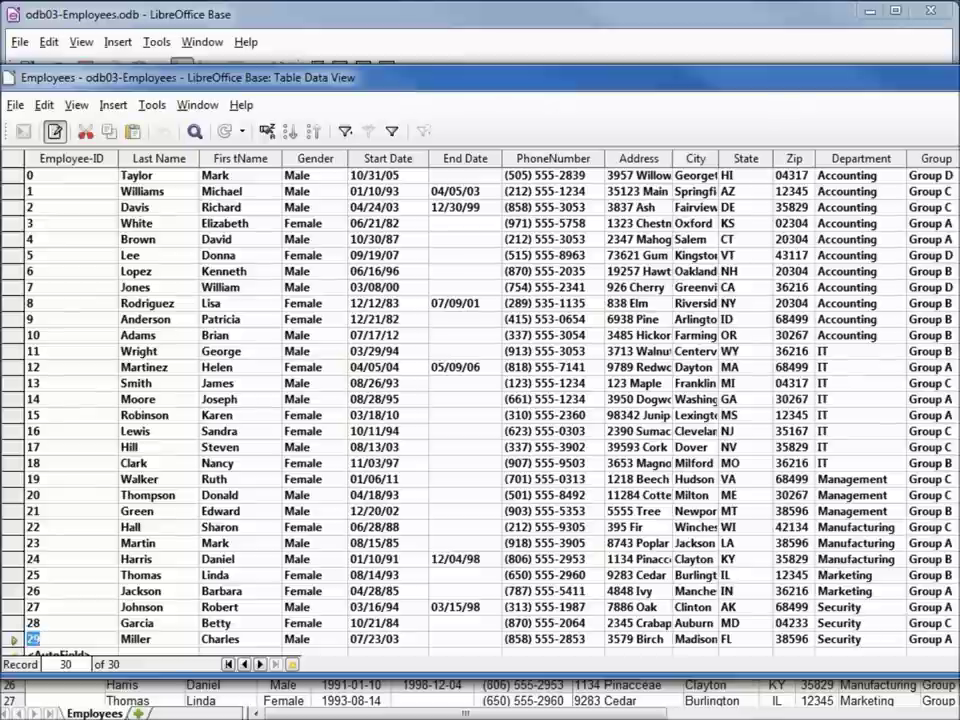
pyautogui.hotkey('alt', 'Tab')
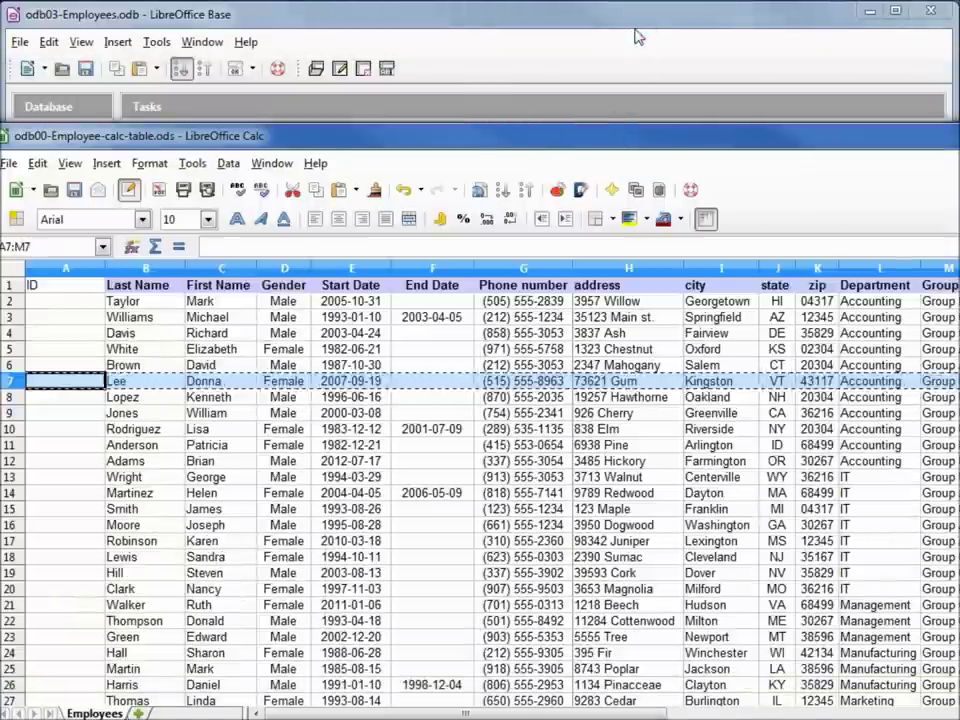
pyautogui.click(637, 37)
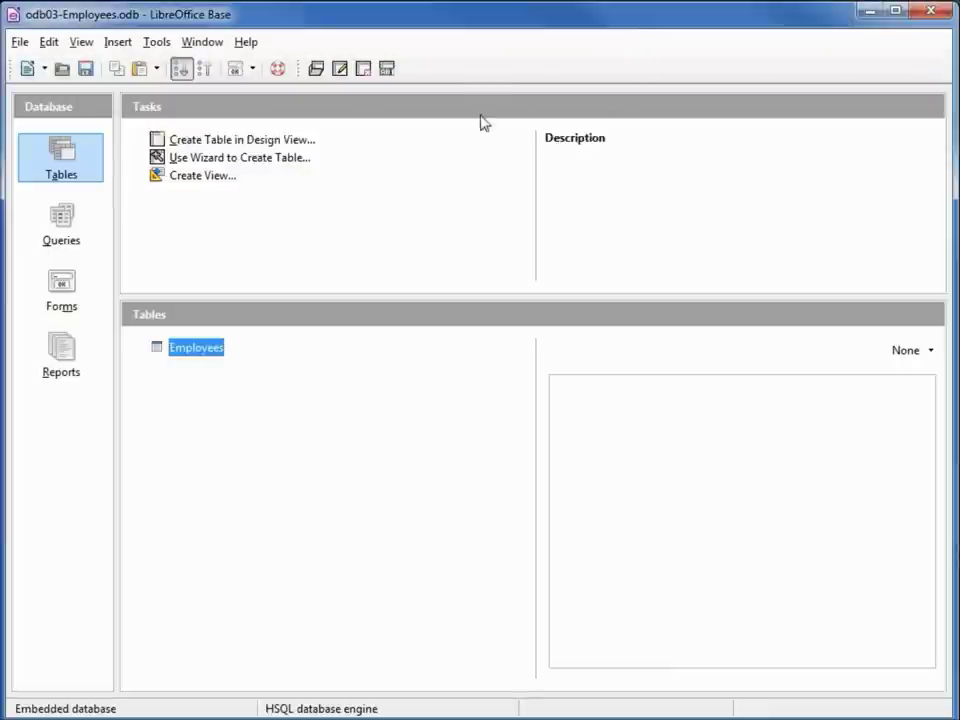
pyautogui.rightClick(203, 354)
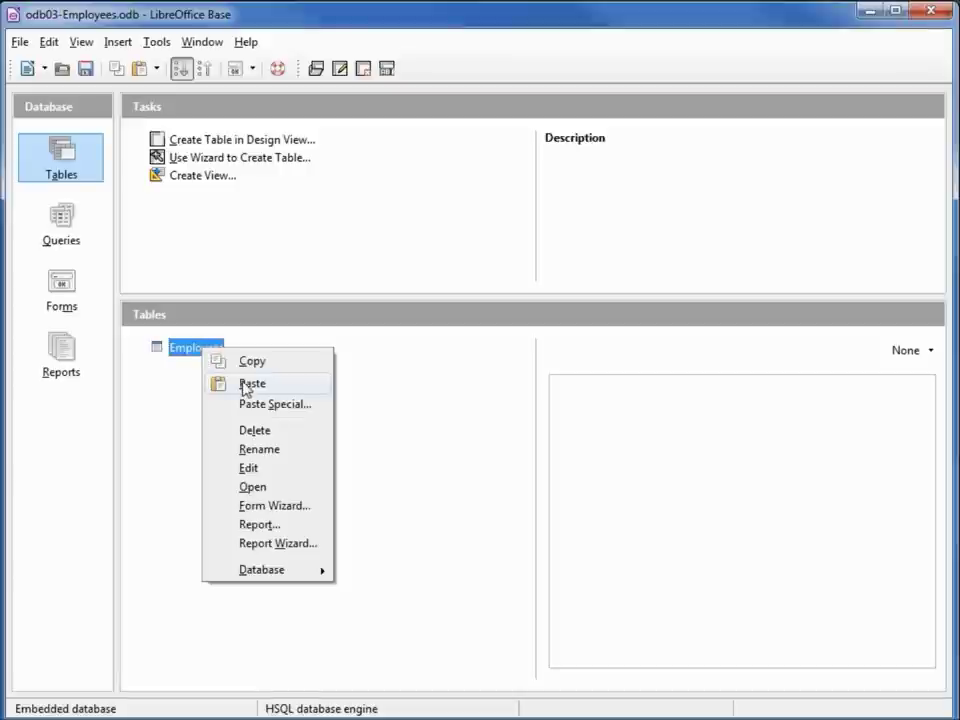
pyautogui.click(246, 386)
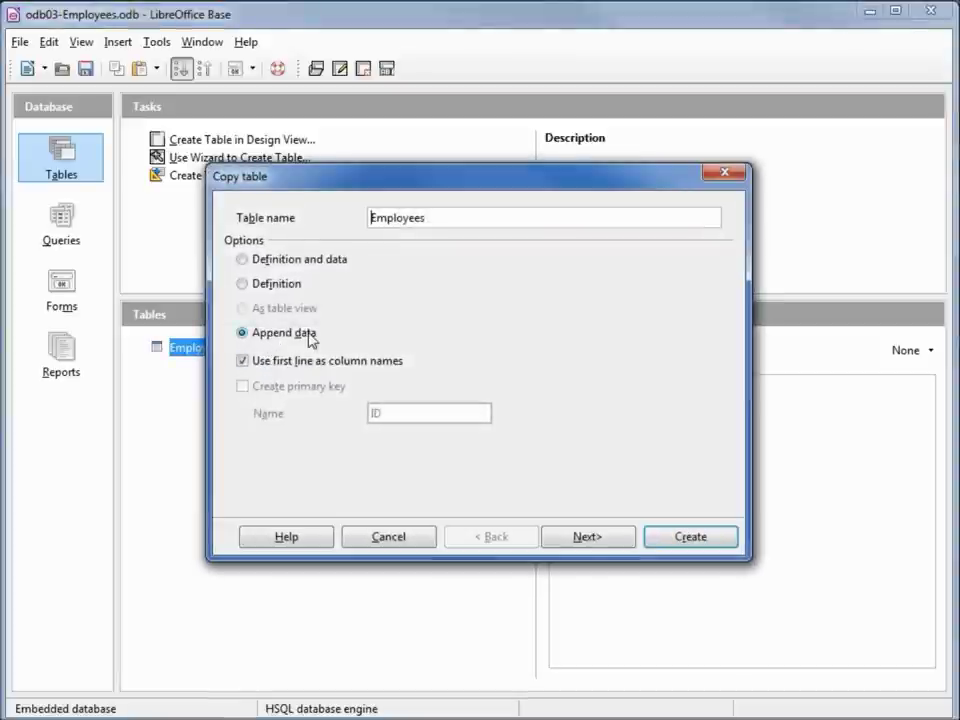
pyautogui.click(243, 363)
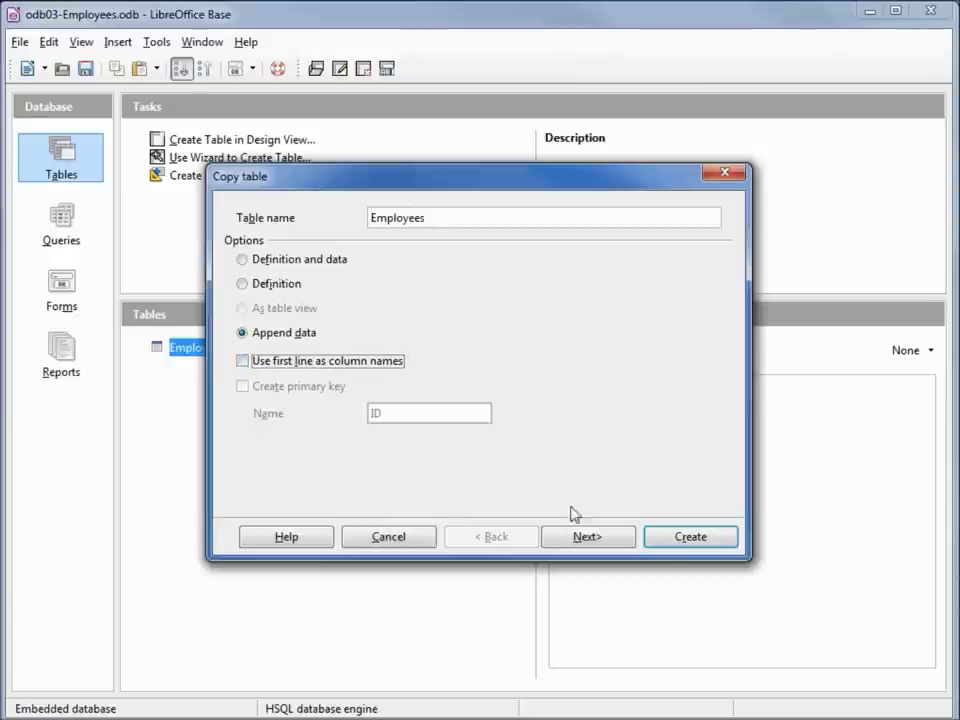
pyautogui.click(580, 538)
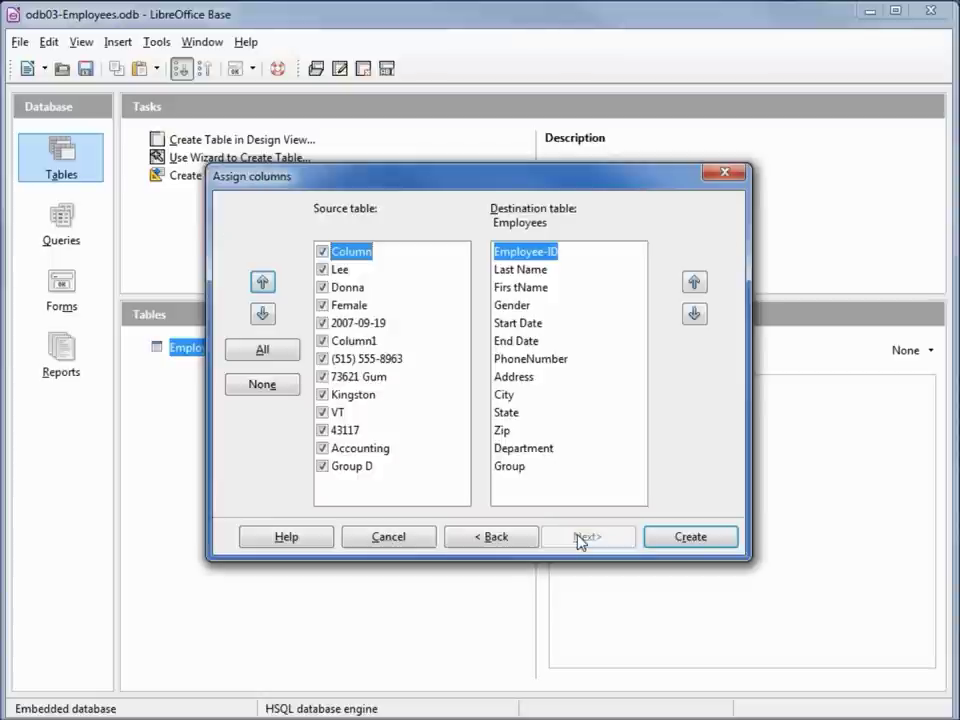
pyautogui.click(322, 253)
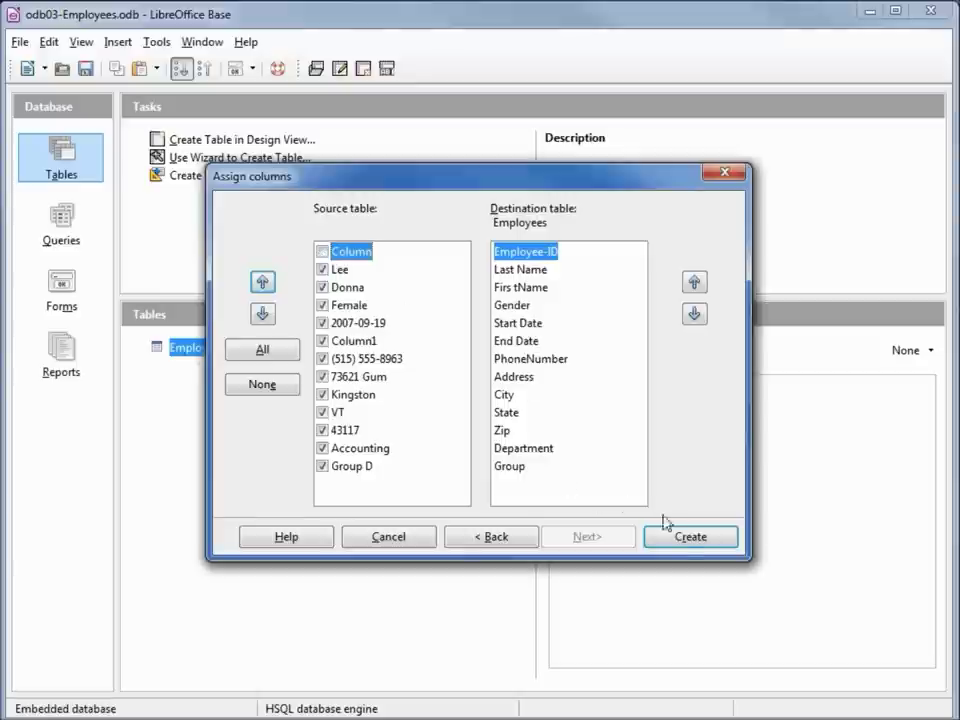
pyautogui.click(688, 538)
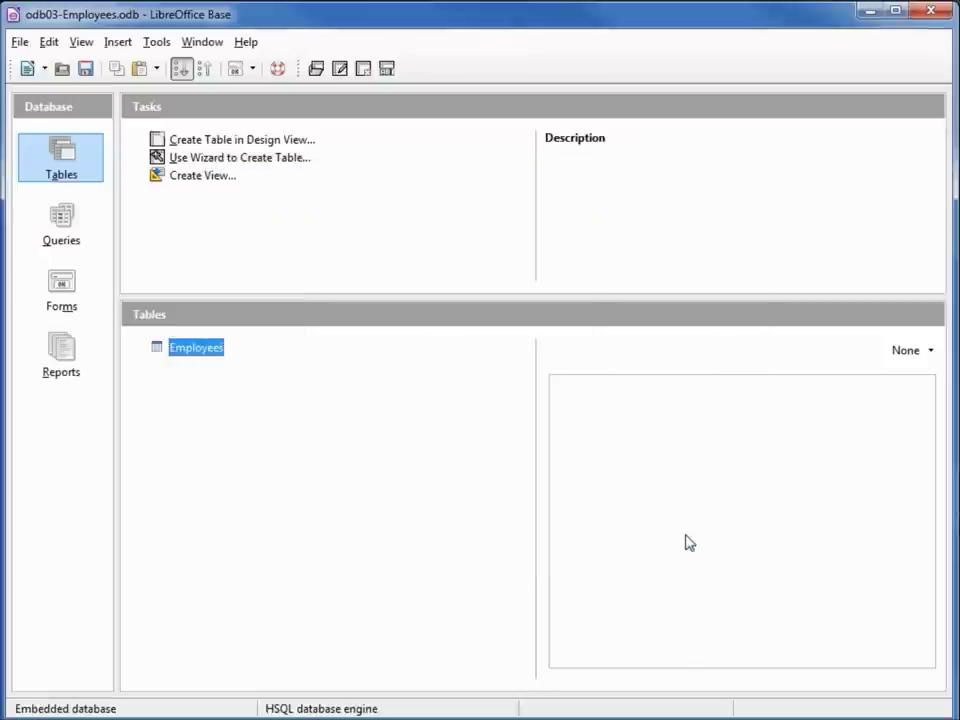
# Step: Open the Employees table and examine its last records for the appended employee row
pyautogui.doubleClick(205, 357)
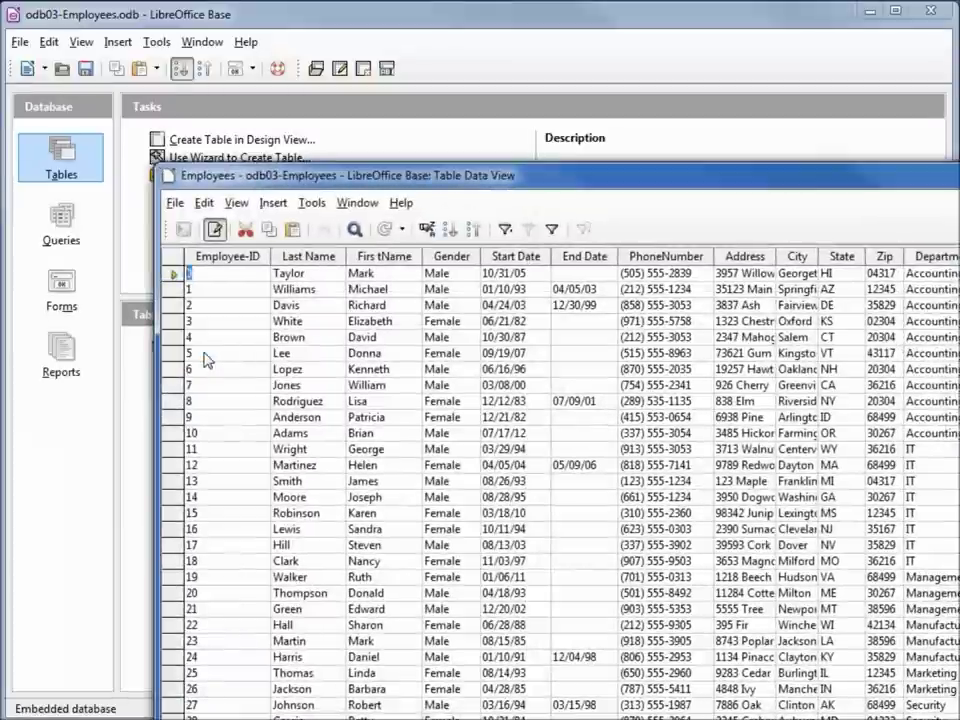
pyautogui.moveTo(608, 182); pyautogui.dragTo(464, 69)
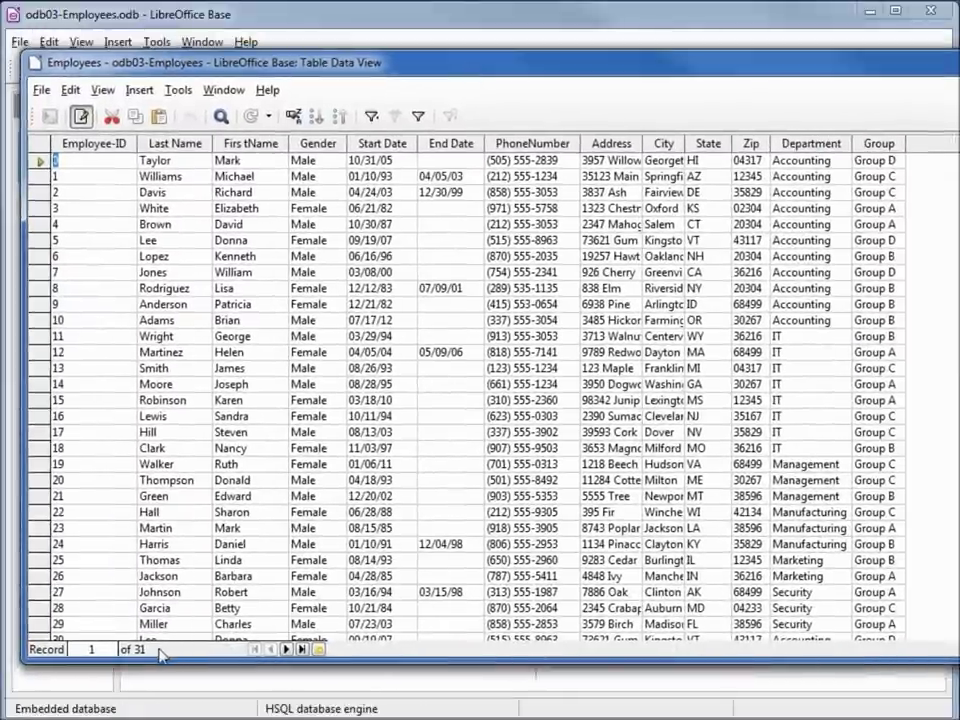
pyautogui.click(123, 623)
pyautogui.press('Down')
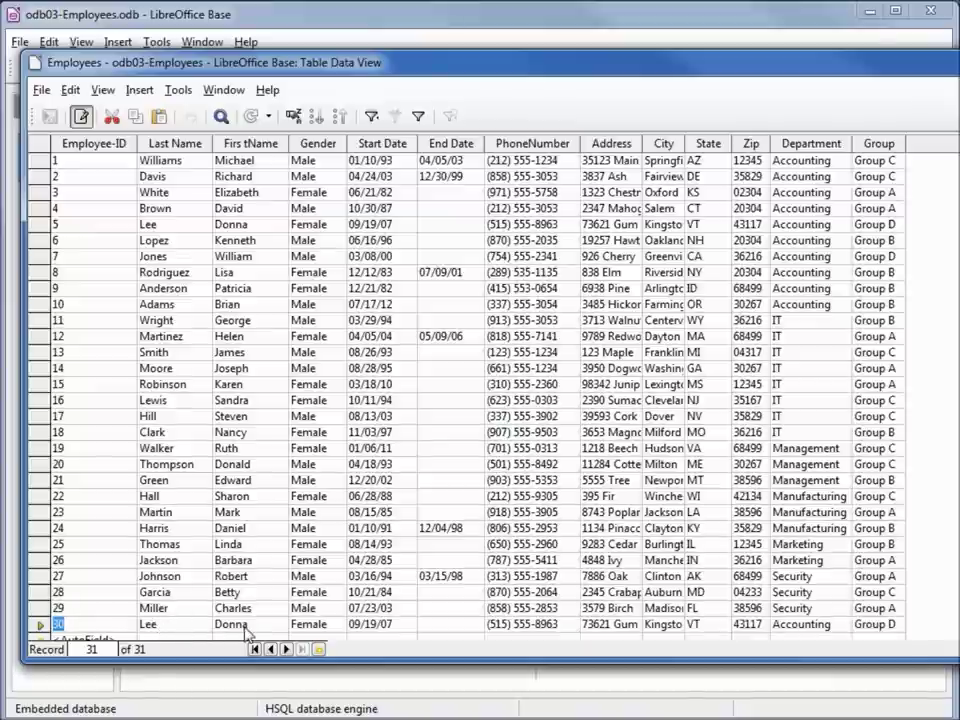
# Step: Make the whole of row 5 bold in the Calc employee spreadsheet
pyautogui.hotkey('alt', 'Tab')
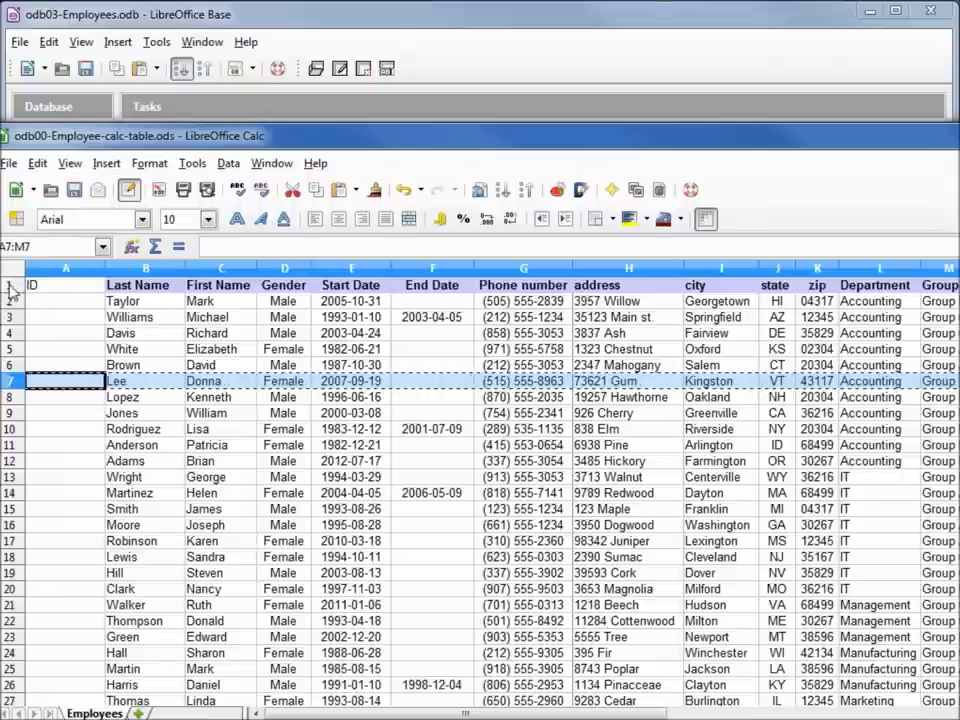
pyautogui.click(10, 349)
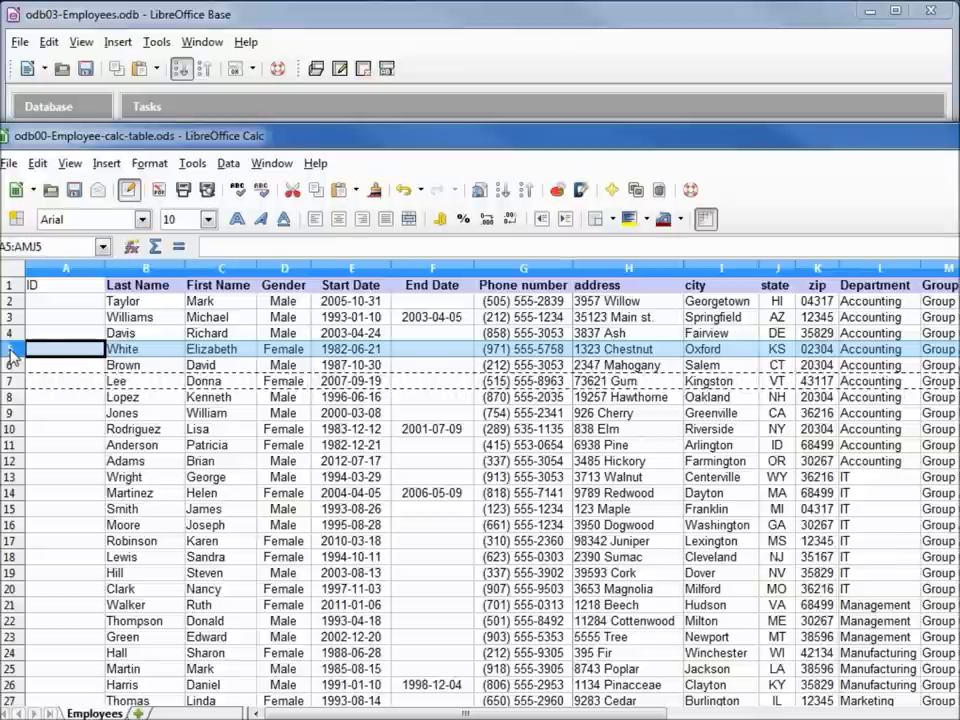
pyautogui.click(240, 220)
# Step: Copy the three employee rows A5:M7, including the bold row
pyautogui.click(74, 354)
pyautogui.moveTo(77, 362); pyautogui.dragTo(926, 388)
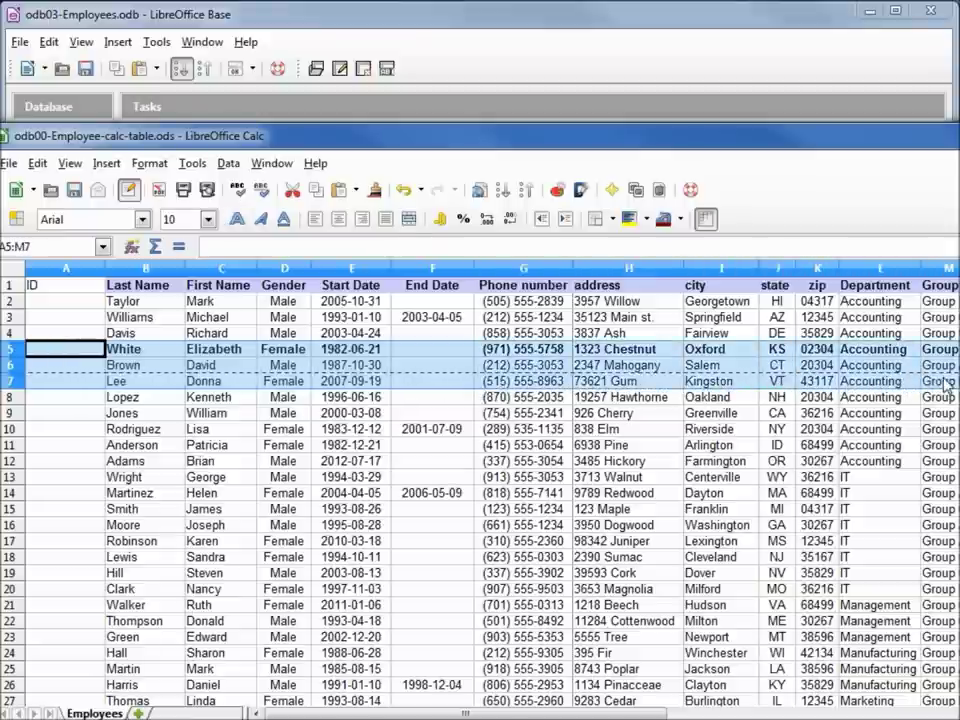
pyautogui.rightClick(400, 364)
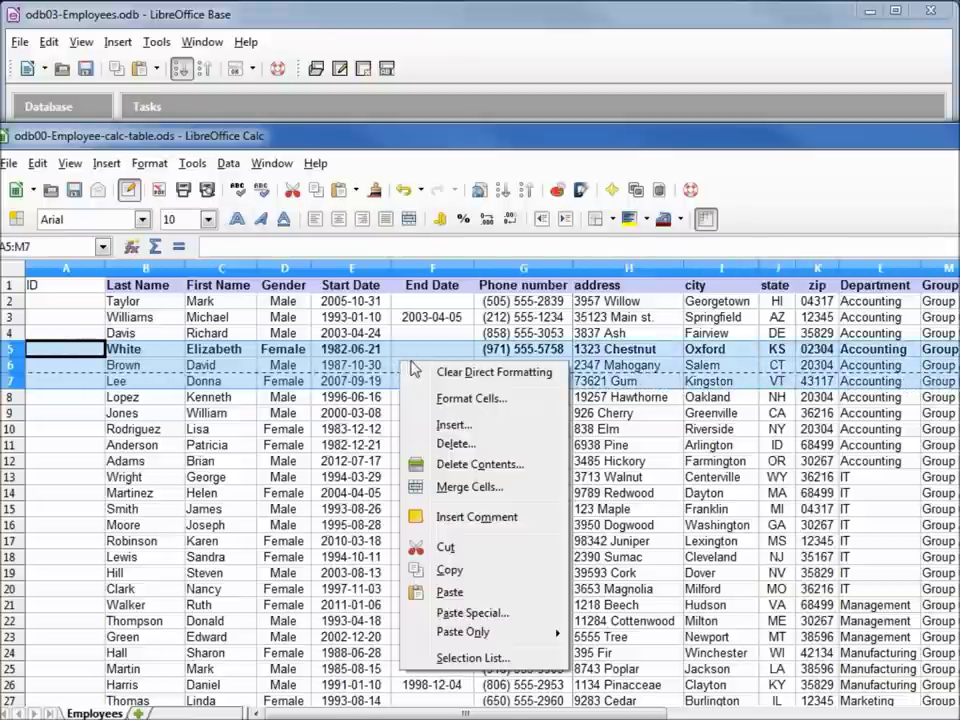
pyautogui.click(455, 572)
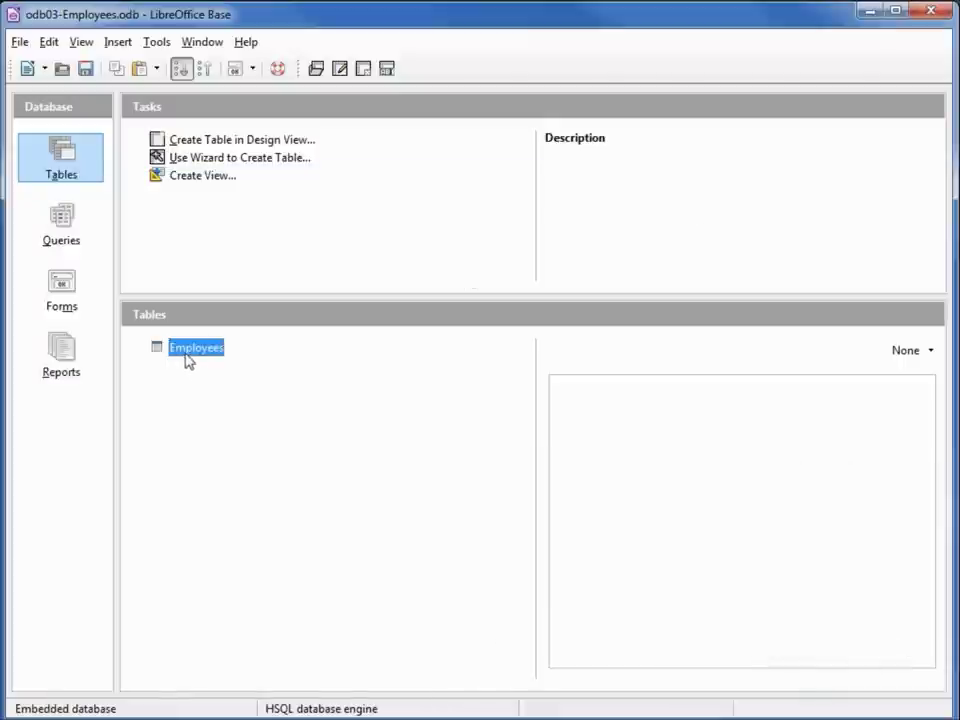
# Step: Append the copied rows to Base's Employees table without first-line column names, excluding the blank first source column, and open the table
pyautogui.rightClick(187, 354)
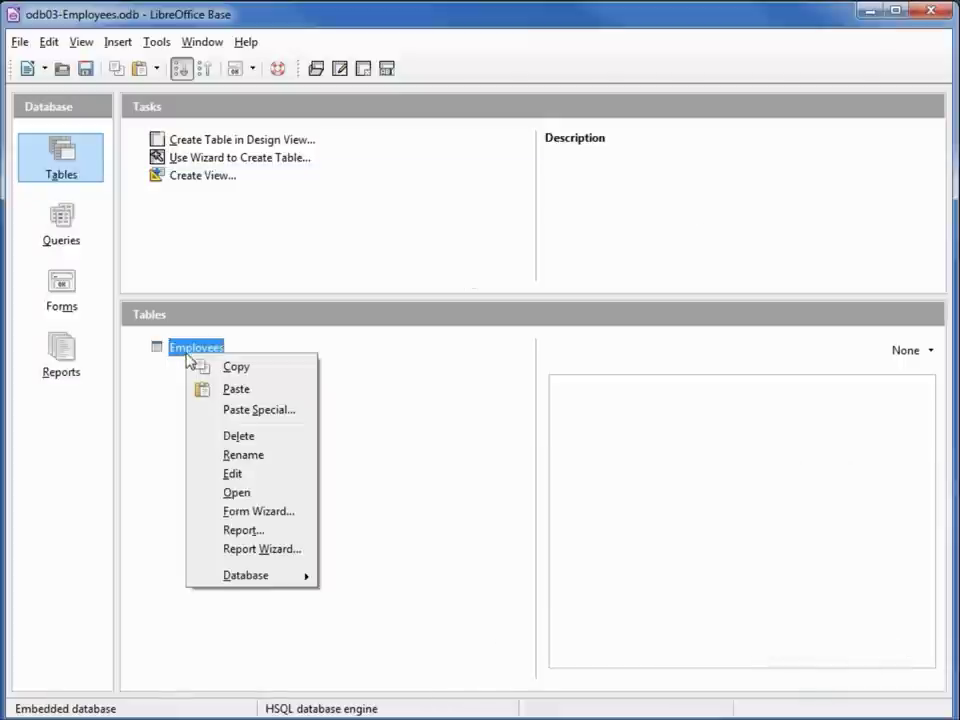
pyautogui.click(241, 393)
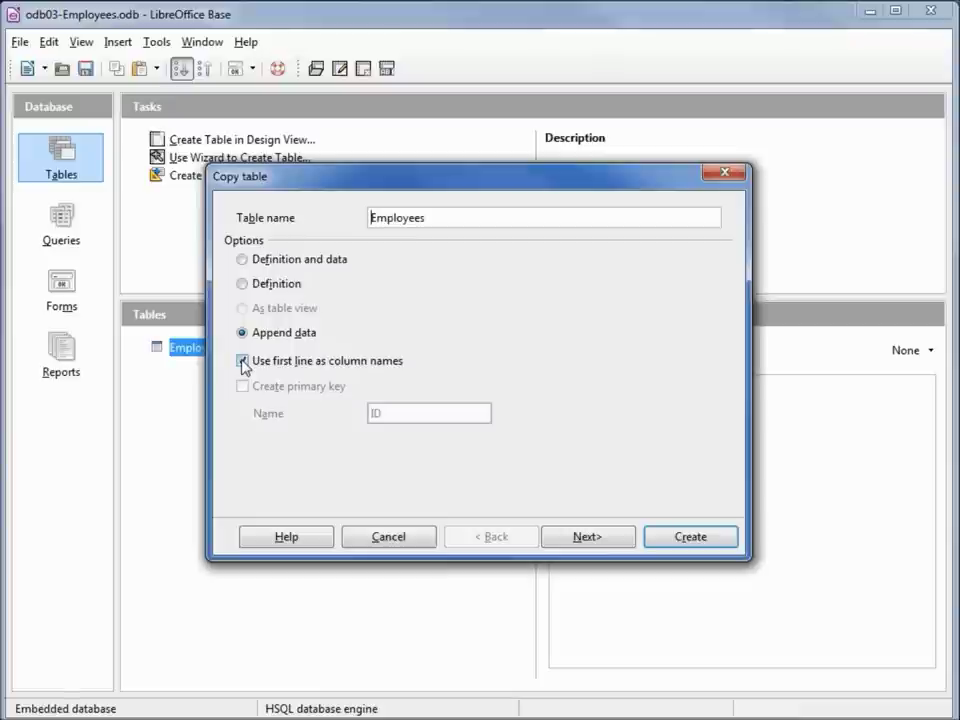
pyautogui.click(243, 363)
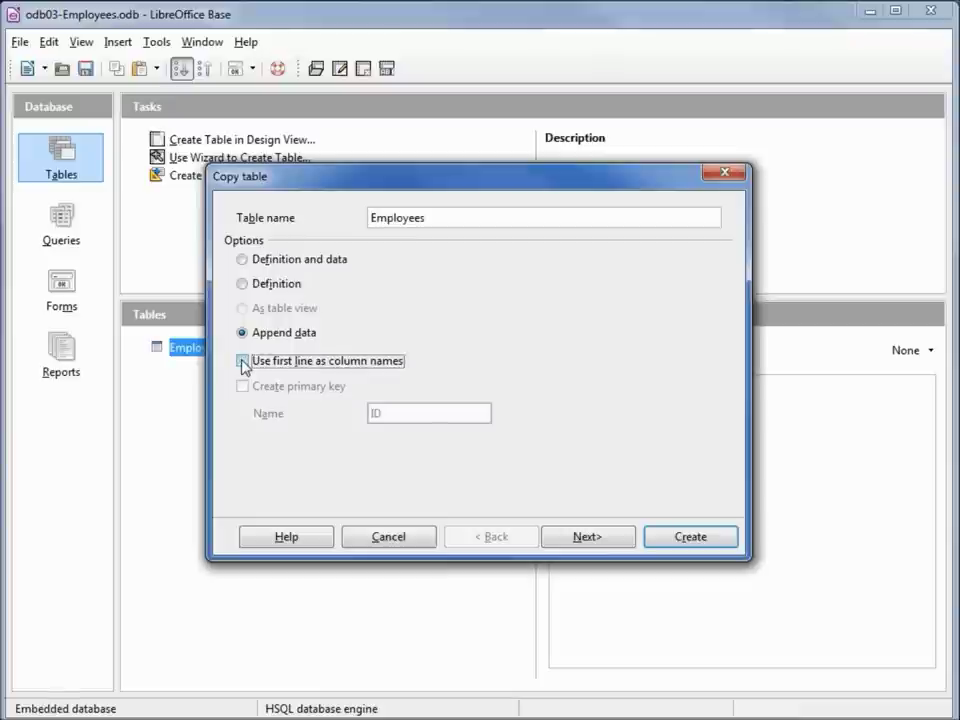
pyautogui.click(574, 538)
pyautogui.click(321, 253)
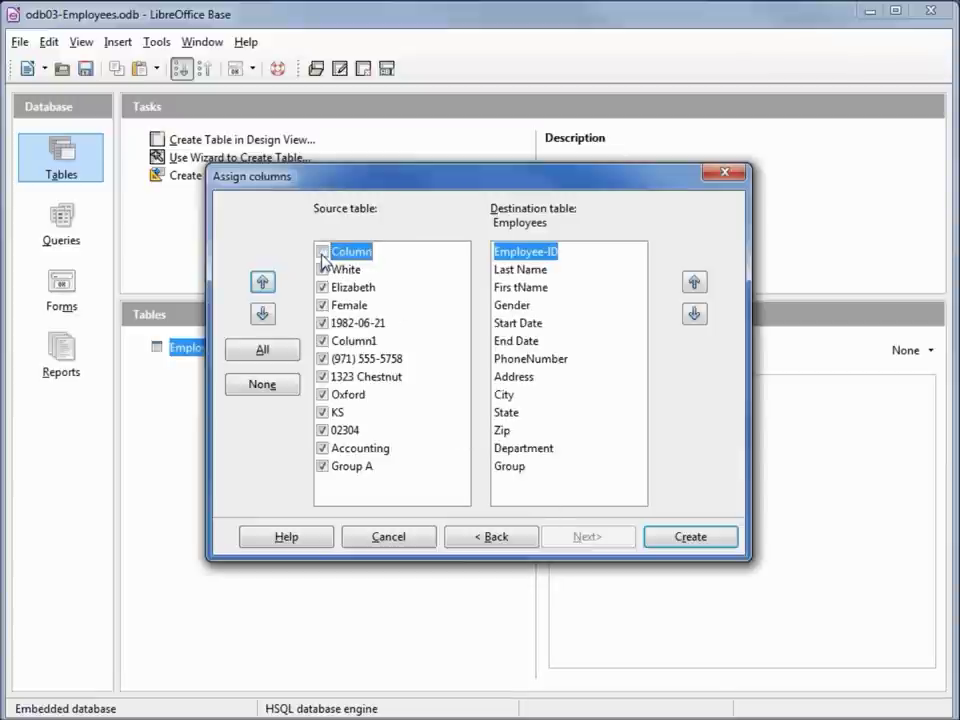
pyautogui.click(691, 538)
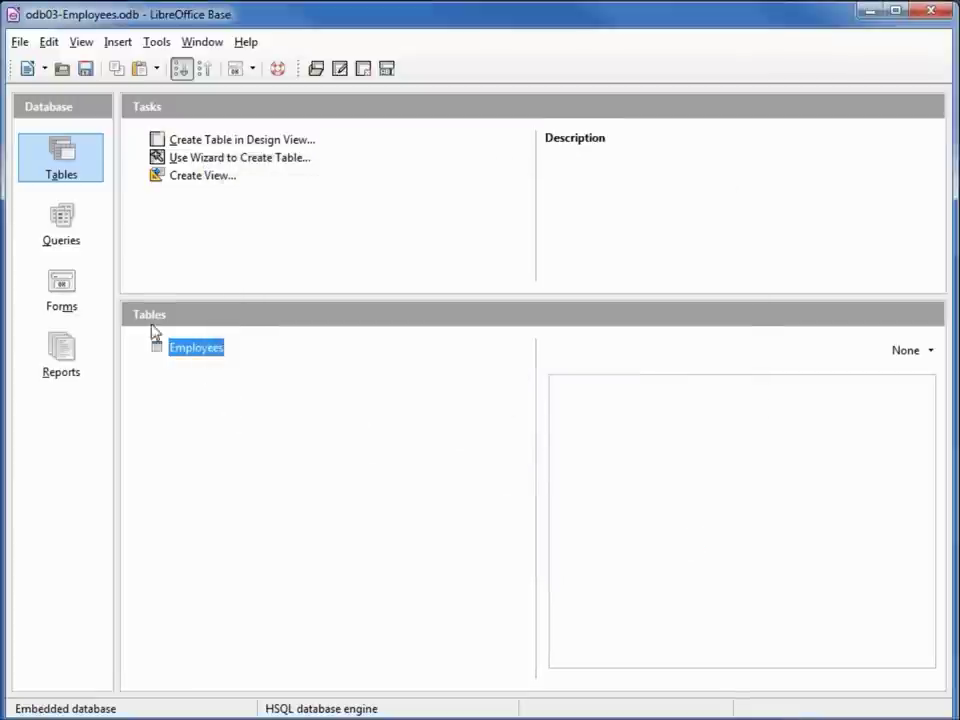
pyautogui.doubleClick(190, 348)
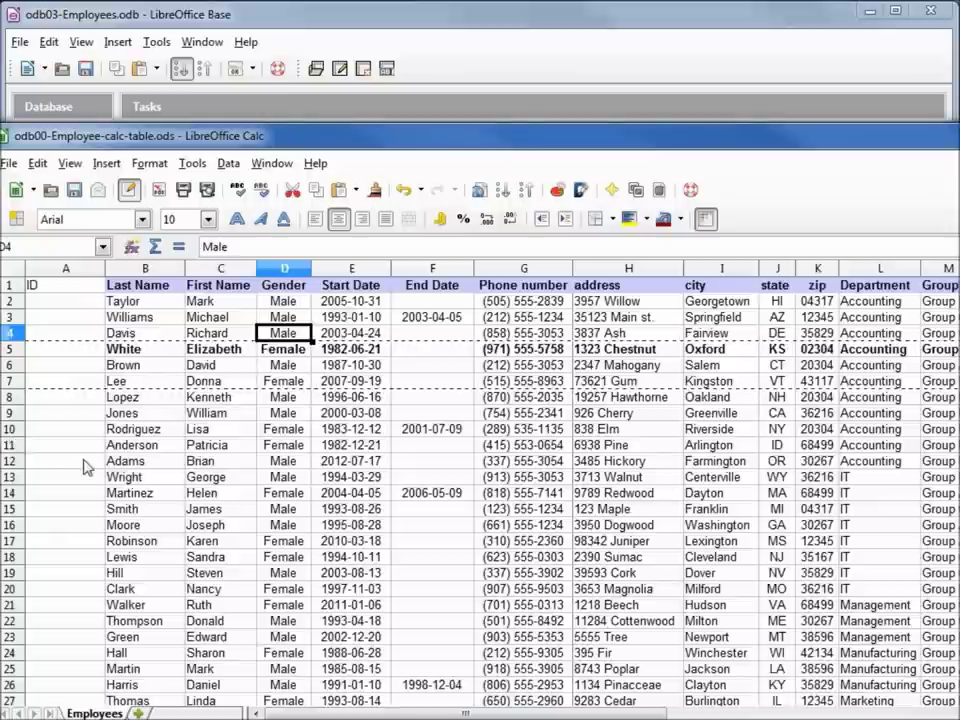
# Step: Copy the employee row A11:M11 from the Calc spreadsheet and return to the database
pyautogui.moveTo(70, 443); pyautogui.dragTo(952, 452)
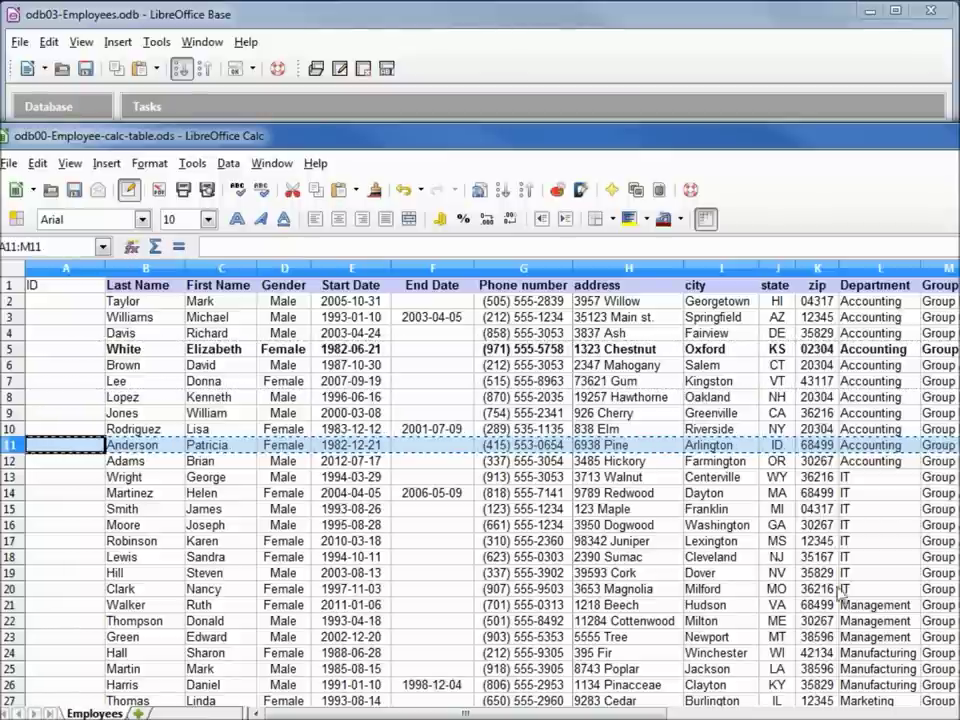
pyautogui.hotkey('ctrl', 'c')
pyautogui.hotkey('alt', 'Tab')
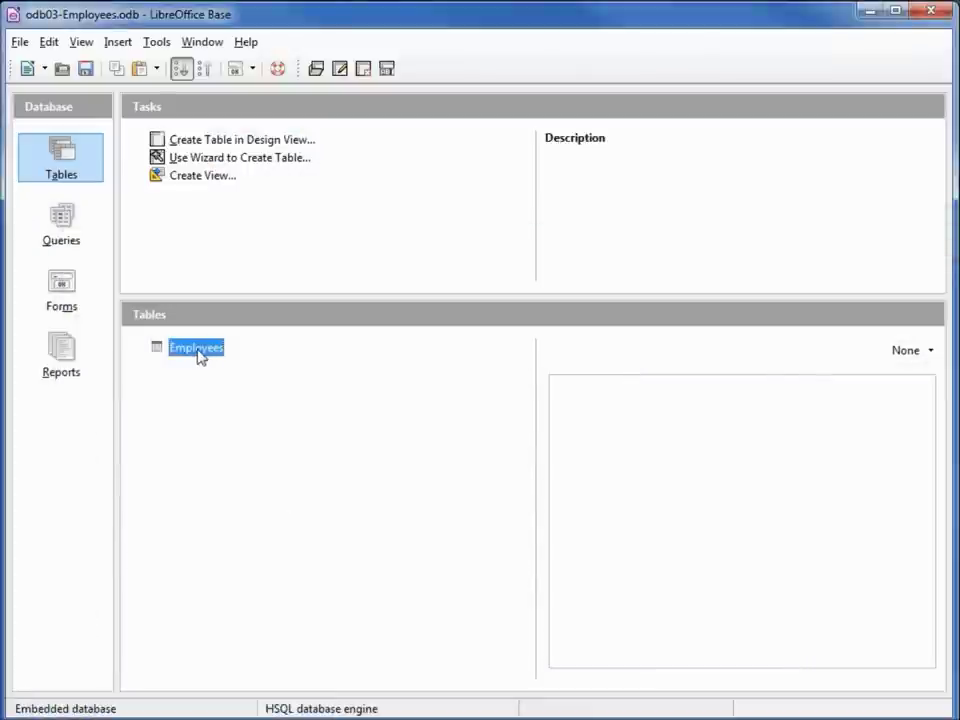
# Step: Paste the copied row into Employees as appended data, first line as column names, excluding the blank first source column, and open the table
pyautogui.rightClick(199, 354)
pyautogui.click(247, 386)
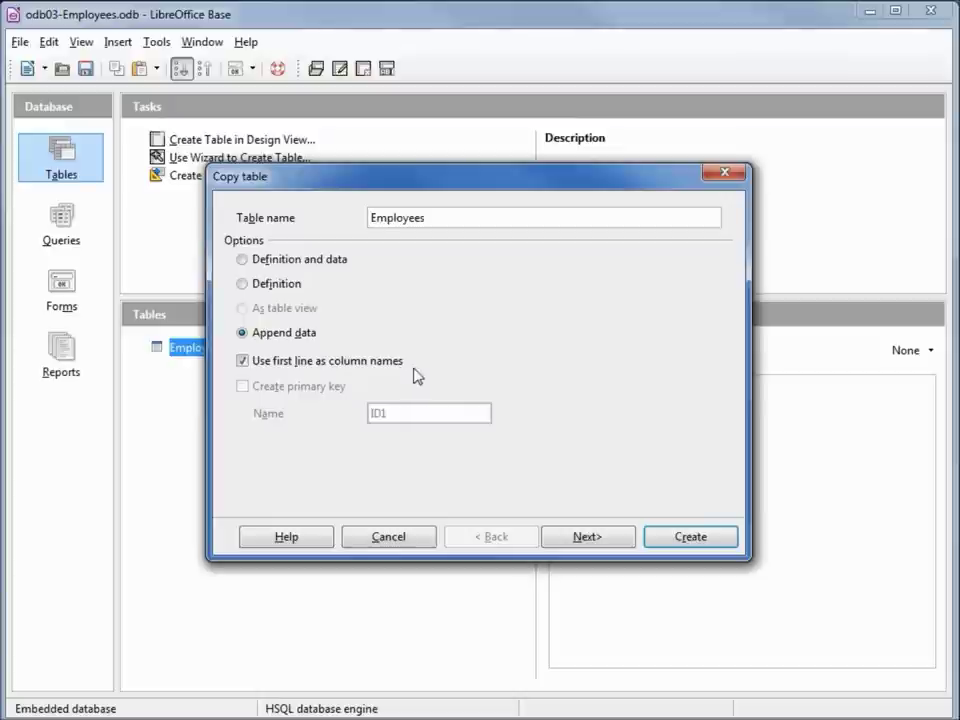
pyautogui.click(587, 540)
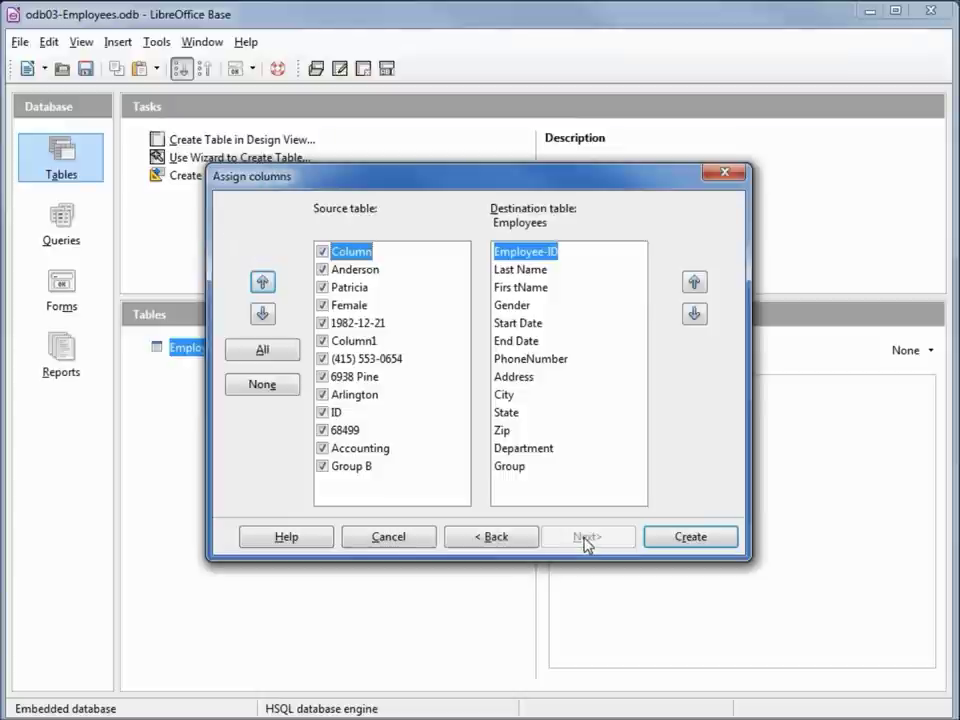
pyautogui.click(322, 252)
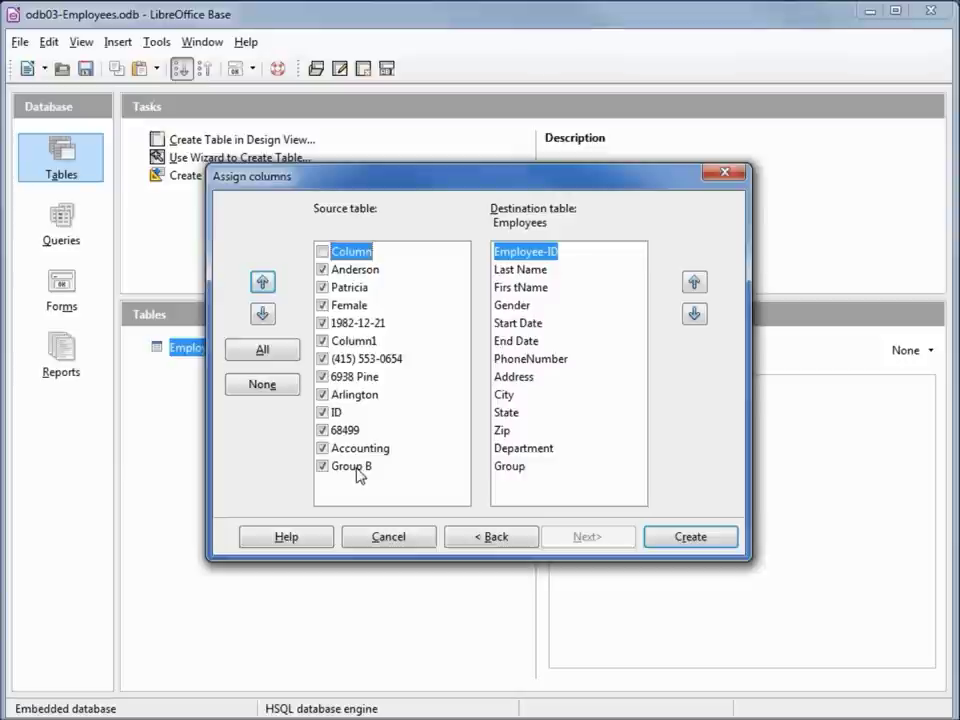
pyautogui.click(690, 540)
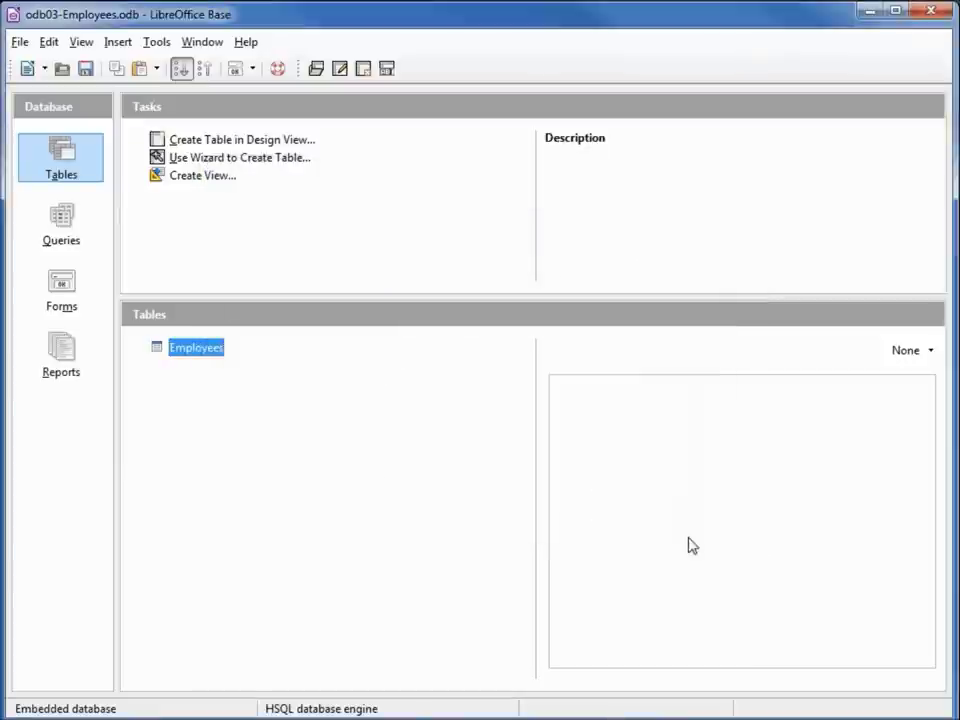
pyautogui.doubleClick(195, 348)
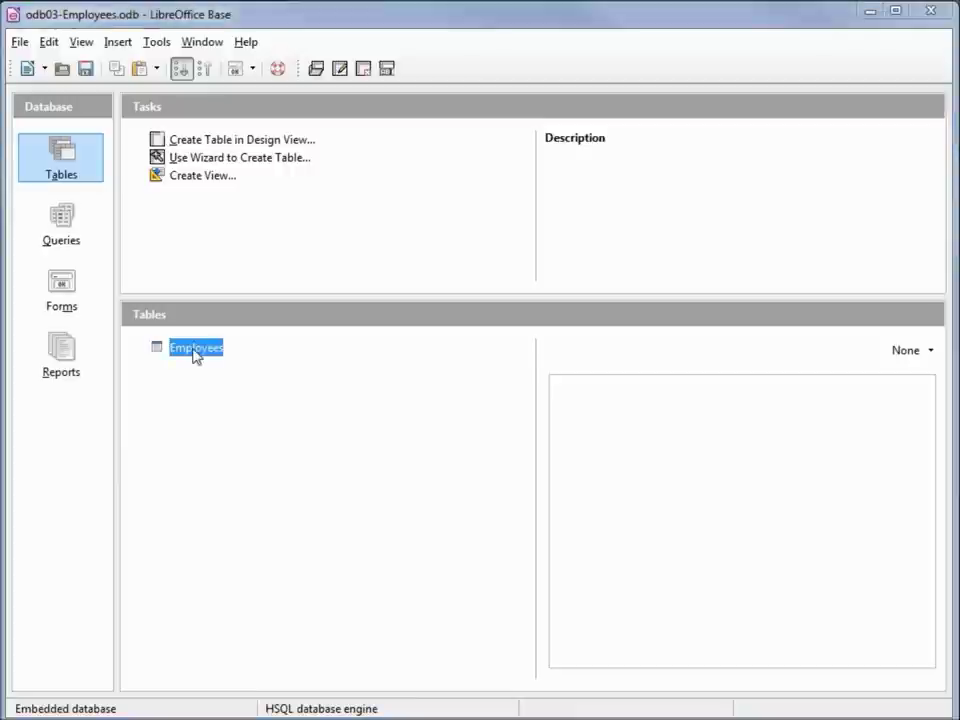
# Step: Copy the Employees table itself from the database's table list
pyautogui.rightClick(196, 356)
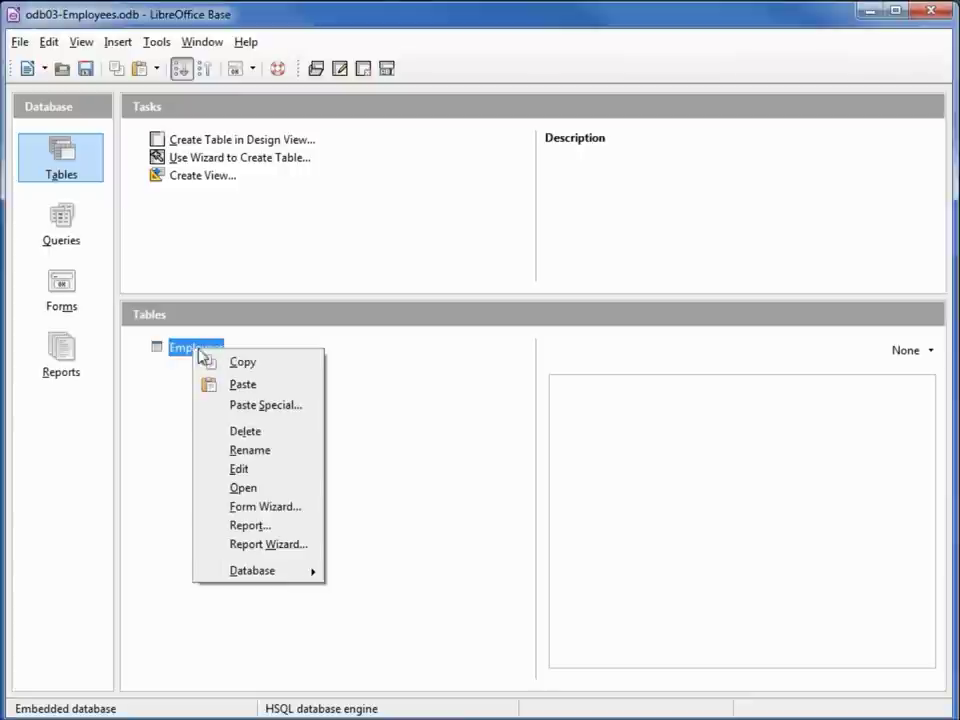
pyautogui.click(240, 362)
pyautogui.rightClick(223, 422)
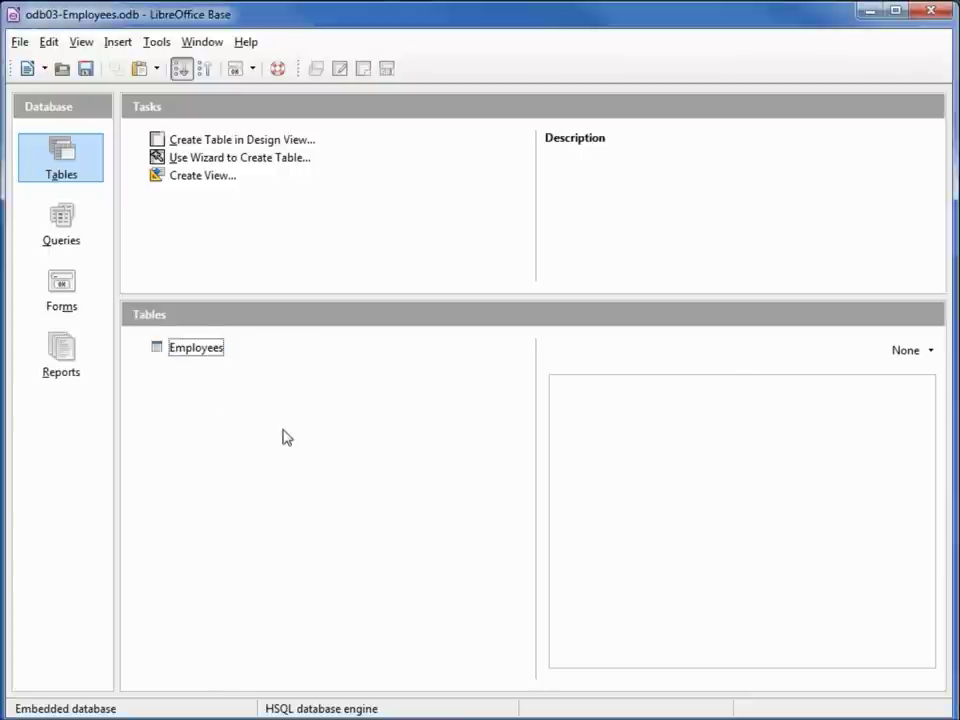
# Step: Paste the copied table under the name Employees-StartdateAtBottom with definition and data, and continue to the column selection
pyautogui.click(270, 432)
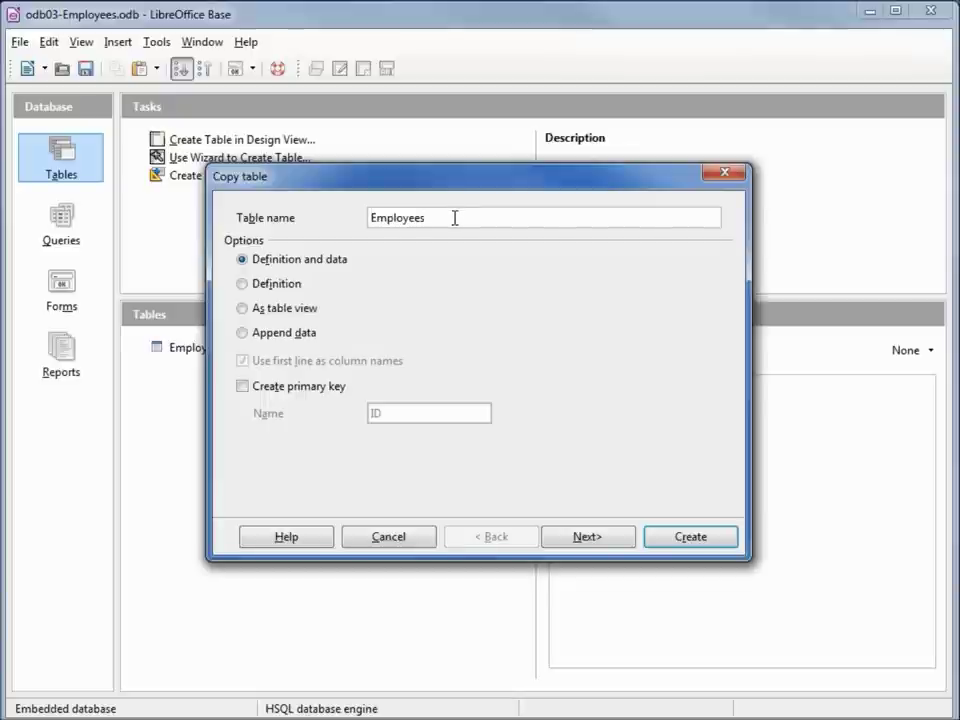
pyautogui.write('-StartdateAtBottom')
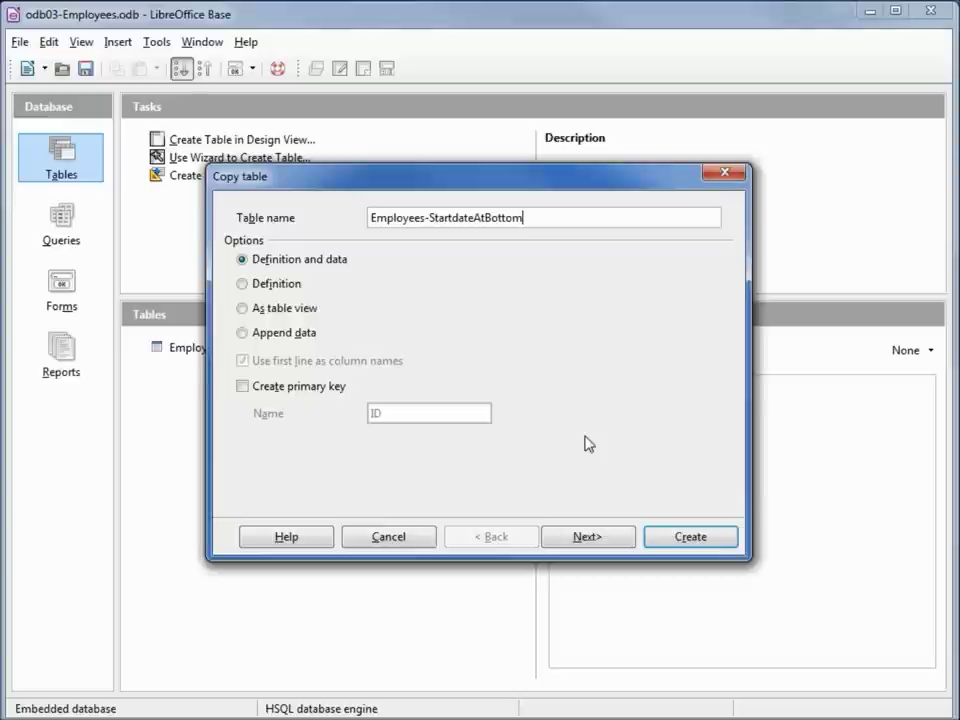
pyautogui.click(589, 537)
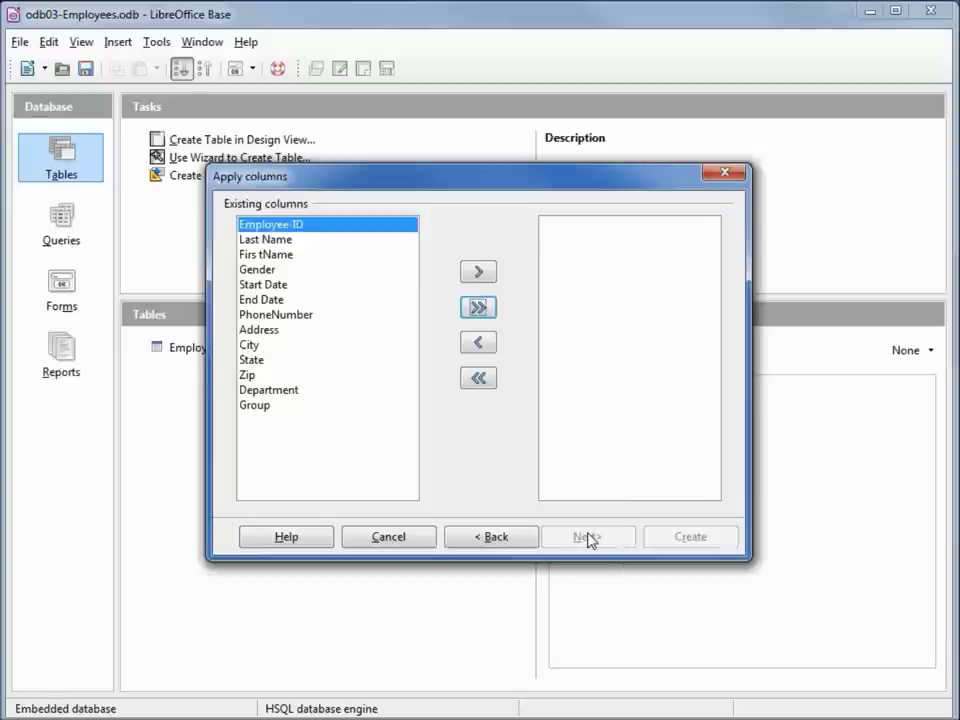
# Step: Include all existing columns with Start Date moved to the end of the order, and create the table
pyautogui.click(479, 308)
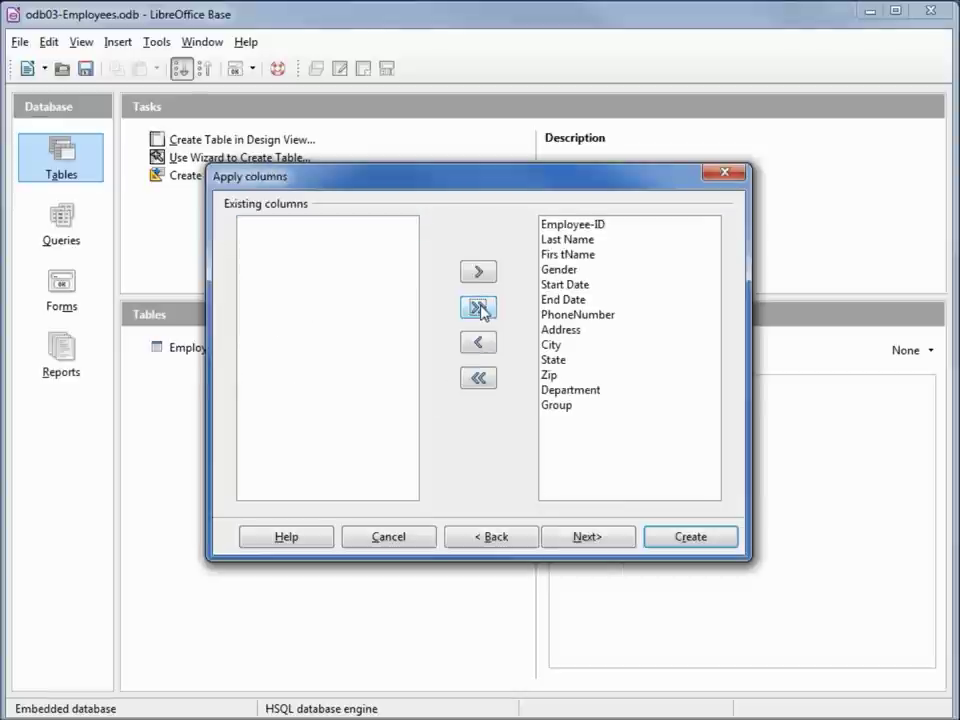
pyautogui.click(568, 285)
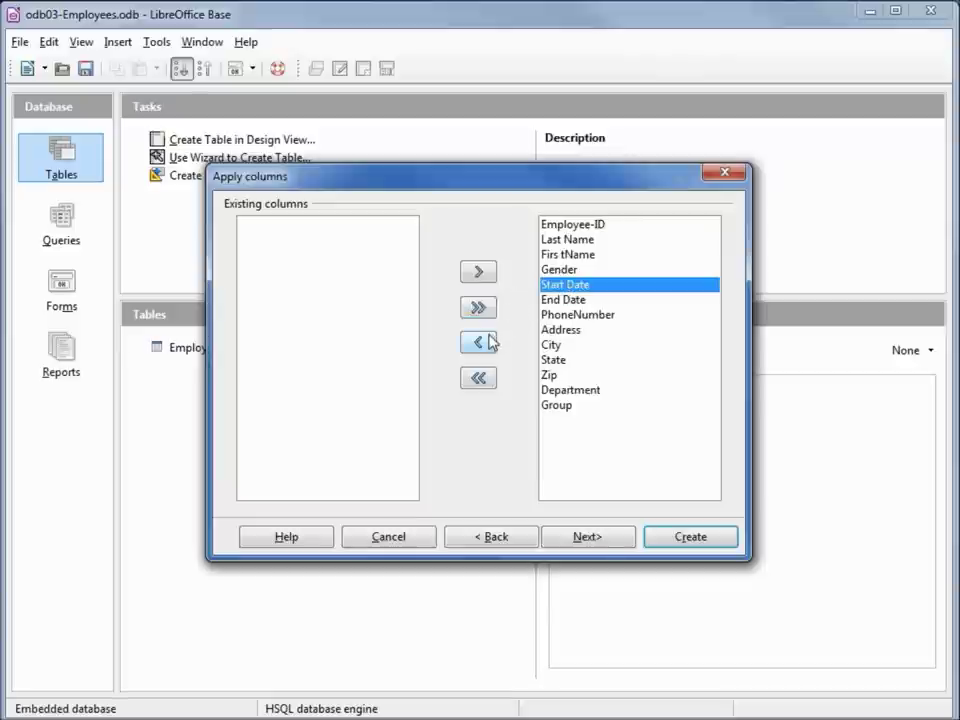
pyautogui.click(480, 344)
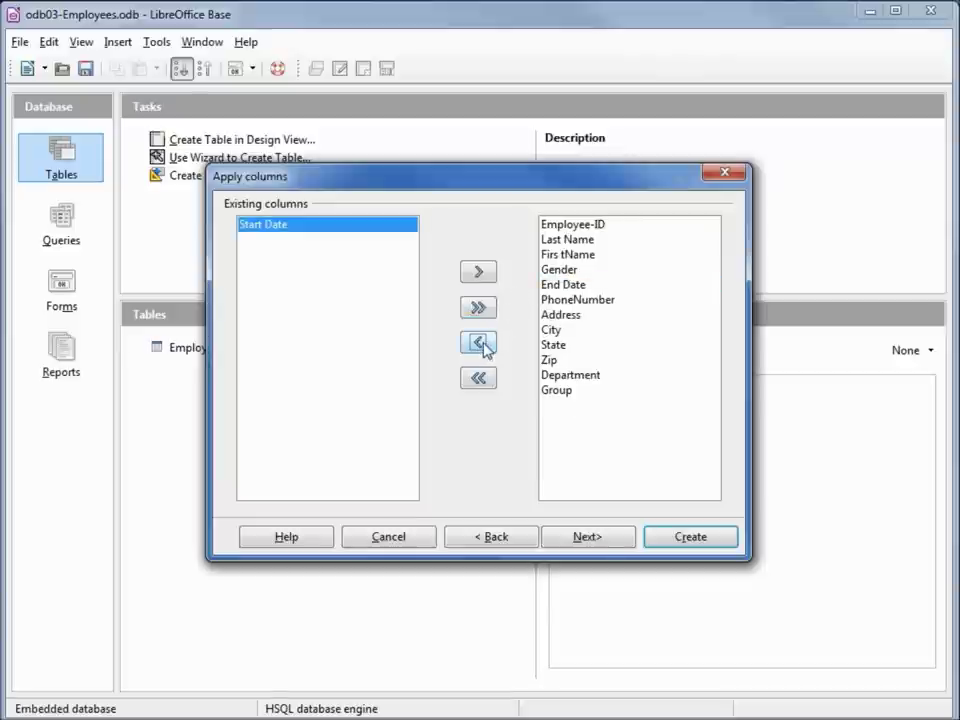
pyautogui.click(480, 274)
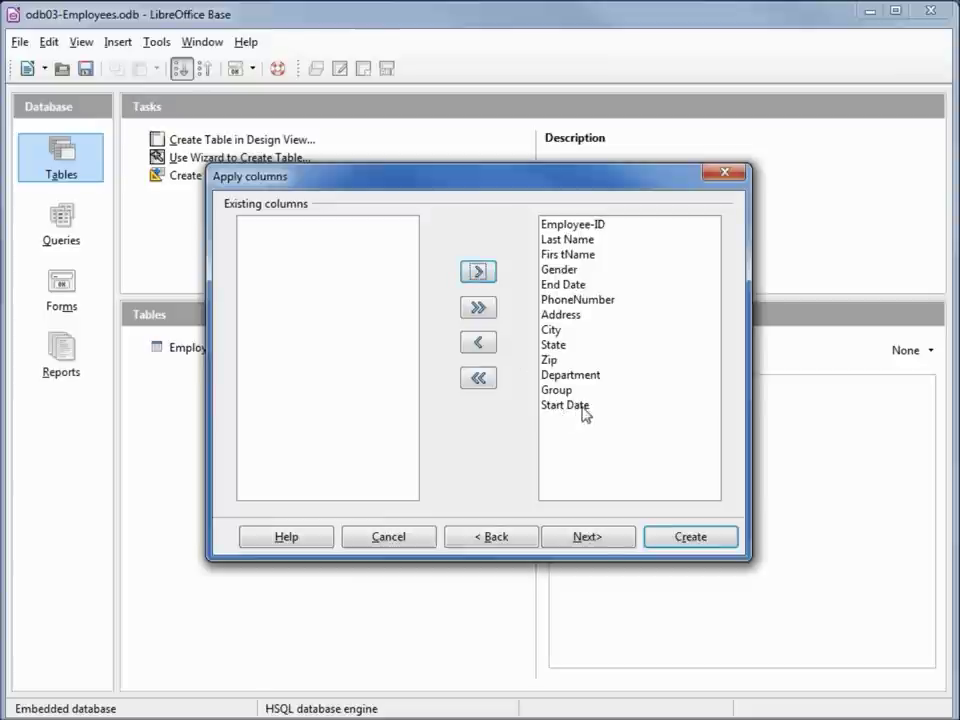
pyautogui.click(602, 542)
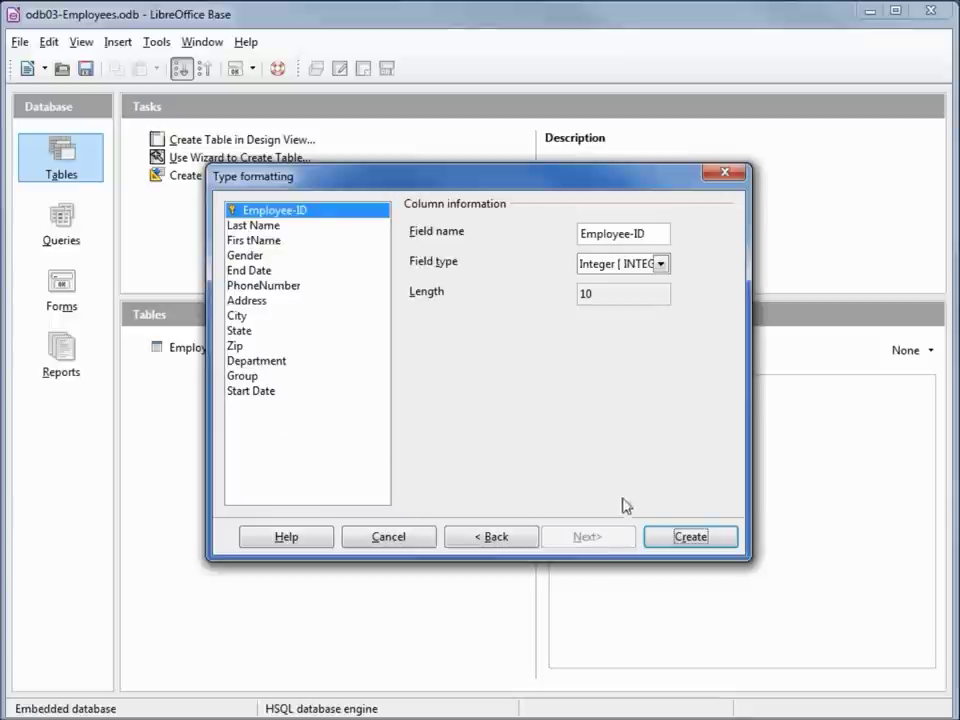
pyautogui.click(683, 537)
# Step: Open the Employees-StartdateAtBottom table and reposition its data window so all columns are in view
pyautogui.click(242, 376)
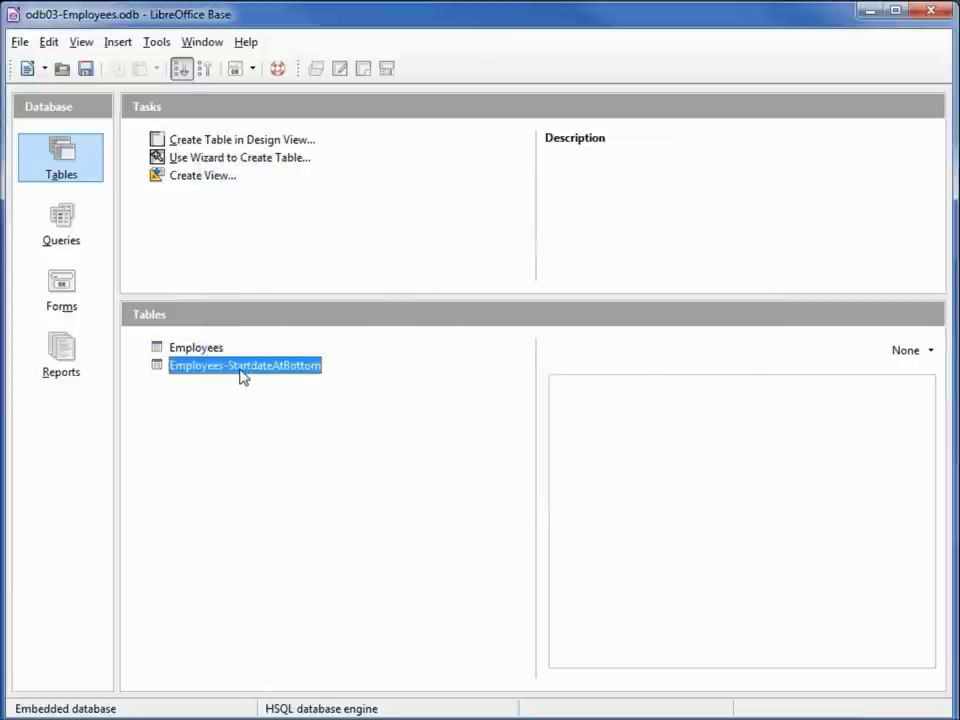
pyautogui.doubleClick(242, 376)
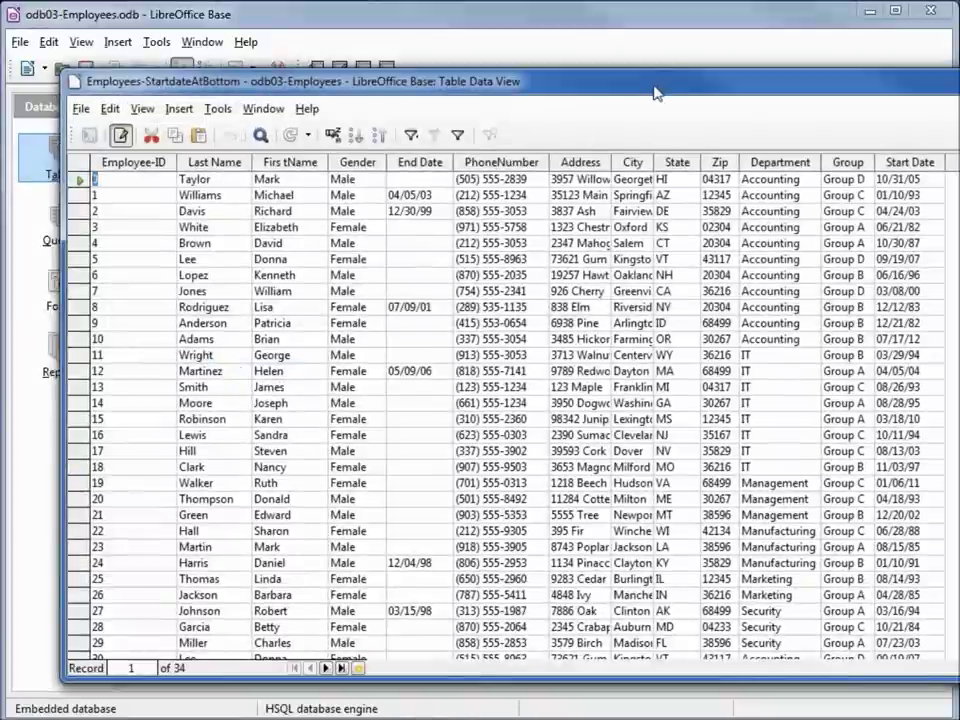
pyautogui.moveTo(655, 92); pyautogui.dragTo(607, 74)
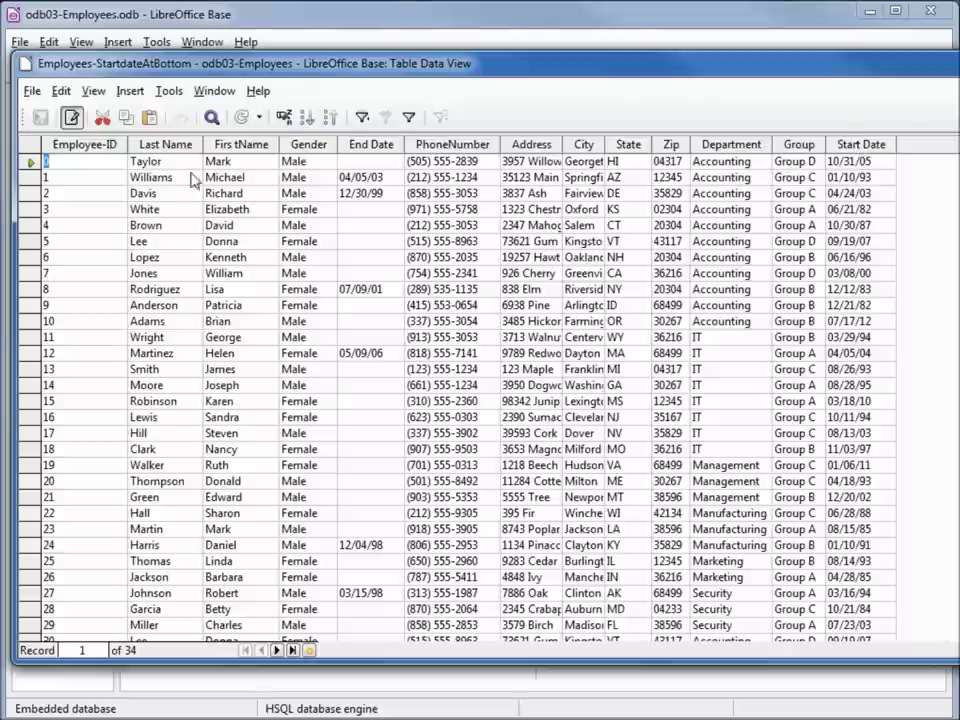
# Step: Delete all records from the Employees-StartdateAtBottom table, first Employee-IDs 0 through 30 and then 31 through 33
pyautogui.click(30, 162)
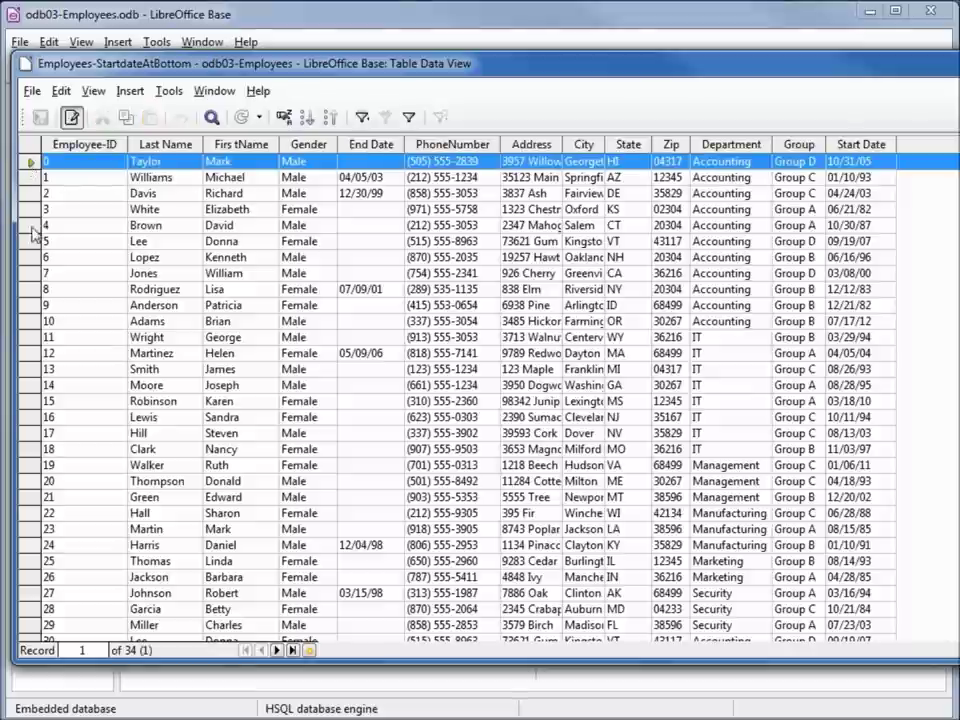
pyautogui.keyDown('shift'); pyautogui.click(30, 641); pyautogui.keyUp('shift')
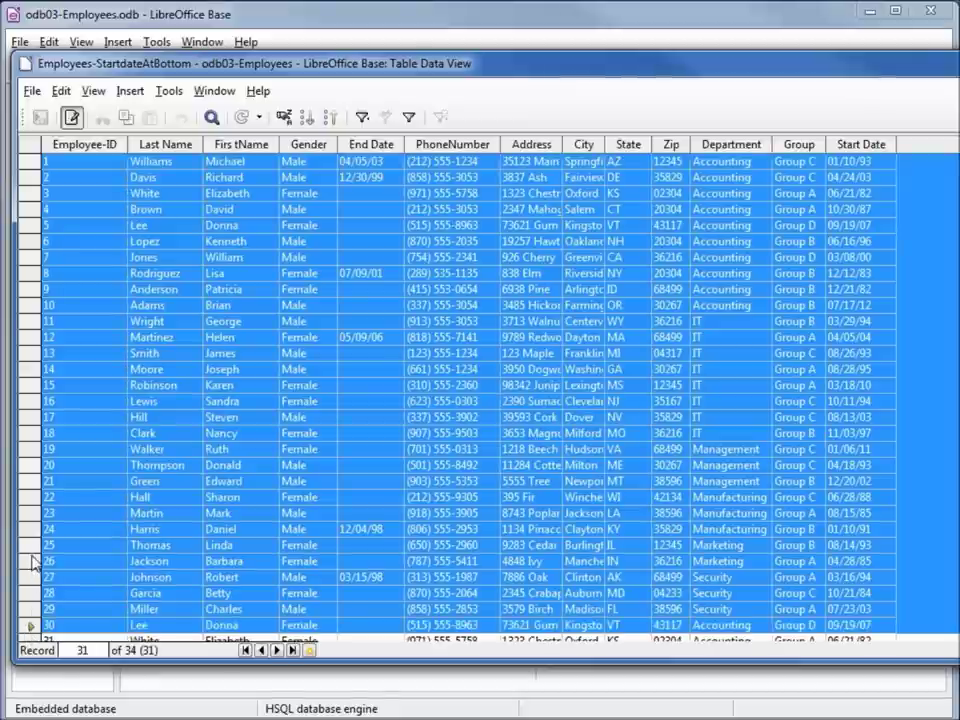
pyautogui.rightClick(33, 563)
pyautogui.click(108, 637)
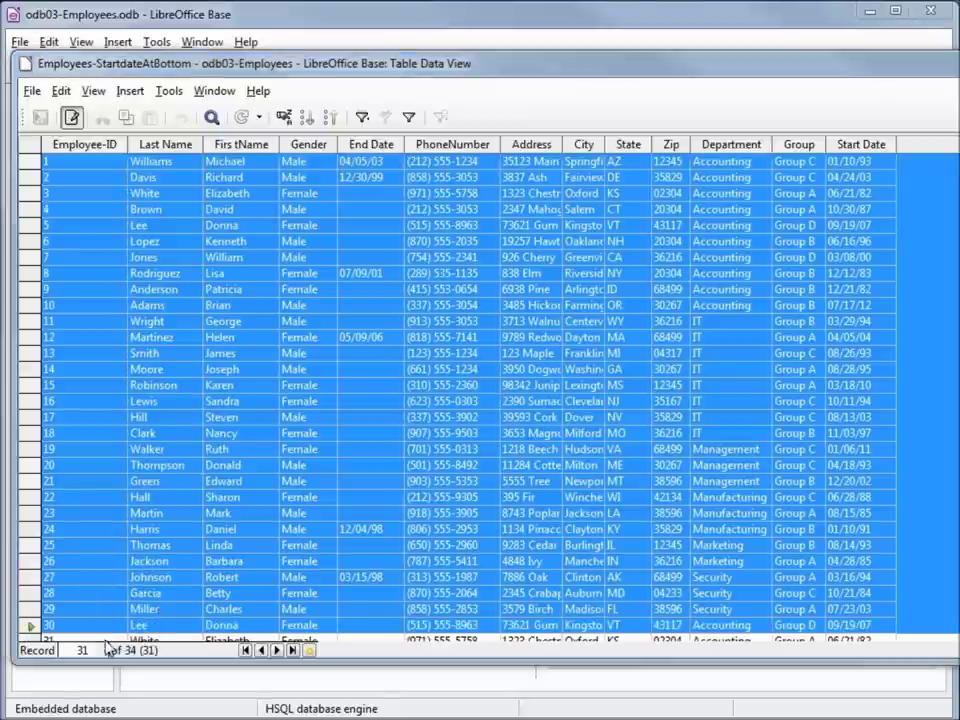
pyautogui.click(539, 389)
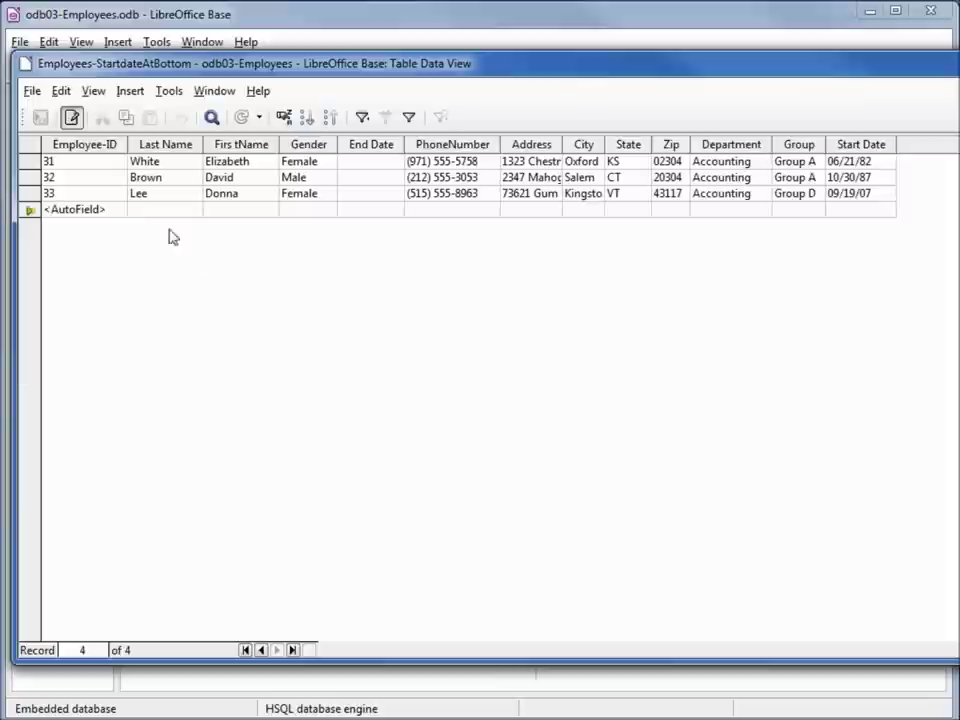
pyautogui.click(31, 165)
pyautogui.keyDown('shift'); pyautogui.click(30, 195); pyautogui.keyUp('shift')
pyautogui.rightClick(34, 188)
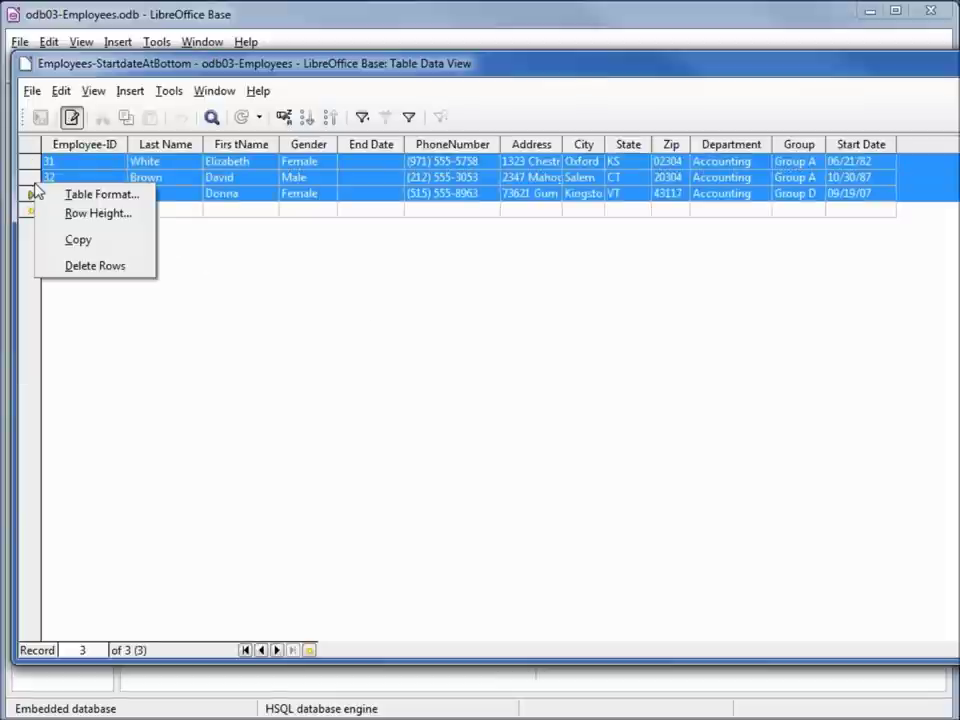
pyautogui.press('Delete')
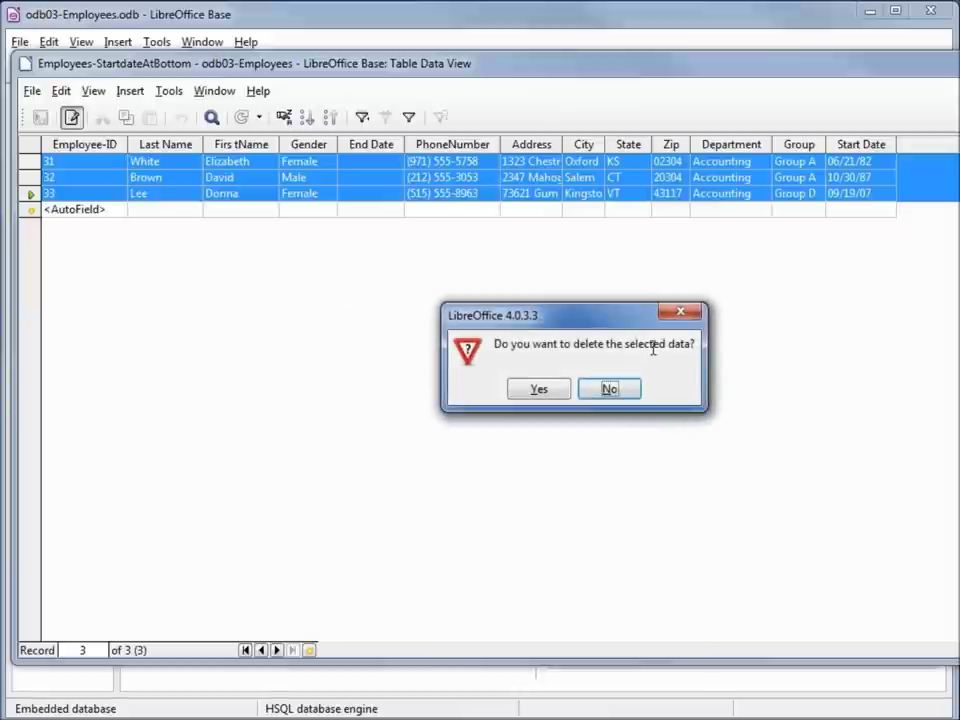
pyautogui.click(563, 390)
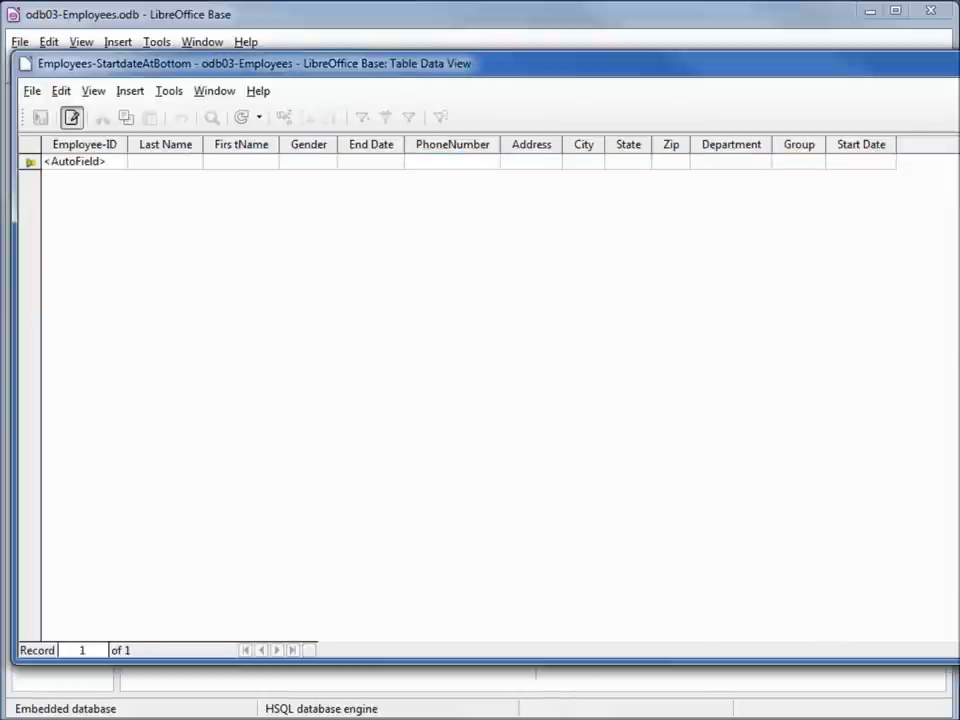
# Step: Close the emptied table and switch to the odb00-Employee-calc-table.ods spreadsheet in Calc
pyautogui.hotkey('ctrl', 'w')
pyautogui.hotkey('alt', 'Tab')
pyautogui.moveTo(480, 144); pyautogui.dragTo(462, 62)
pyautogui.click(654, 478)
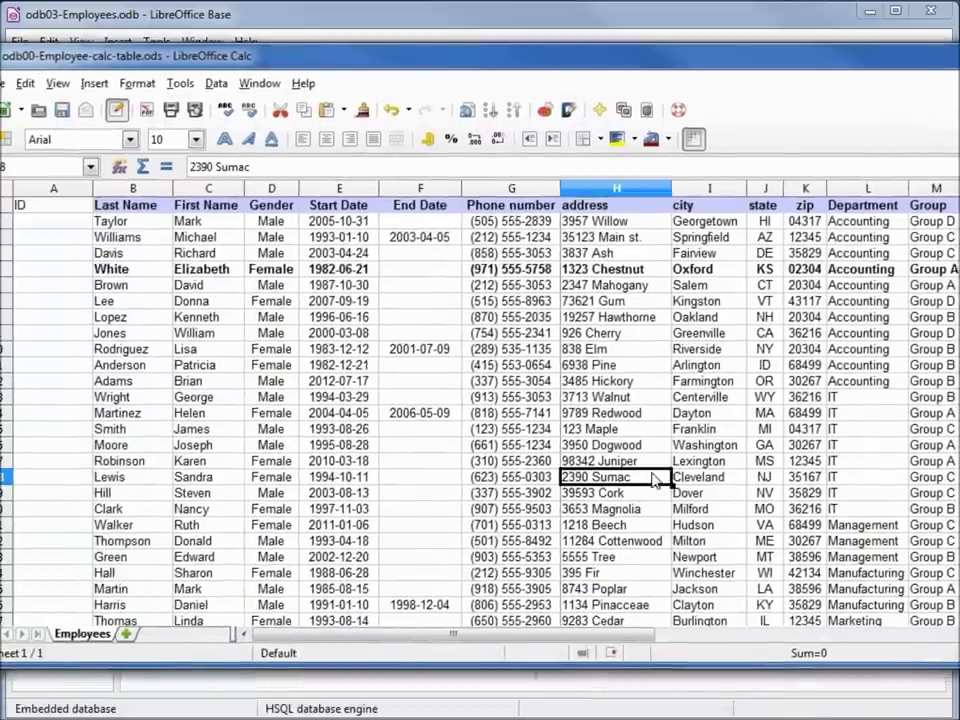
pyautogui.scroll(-2, 654, 478)
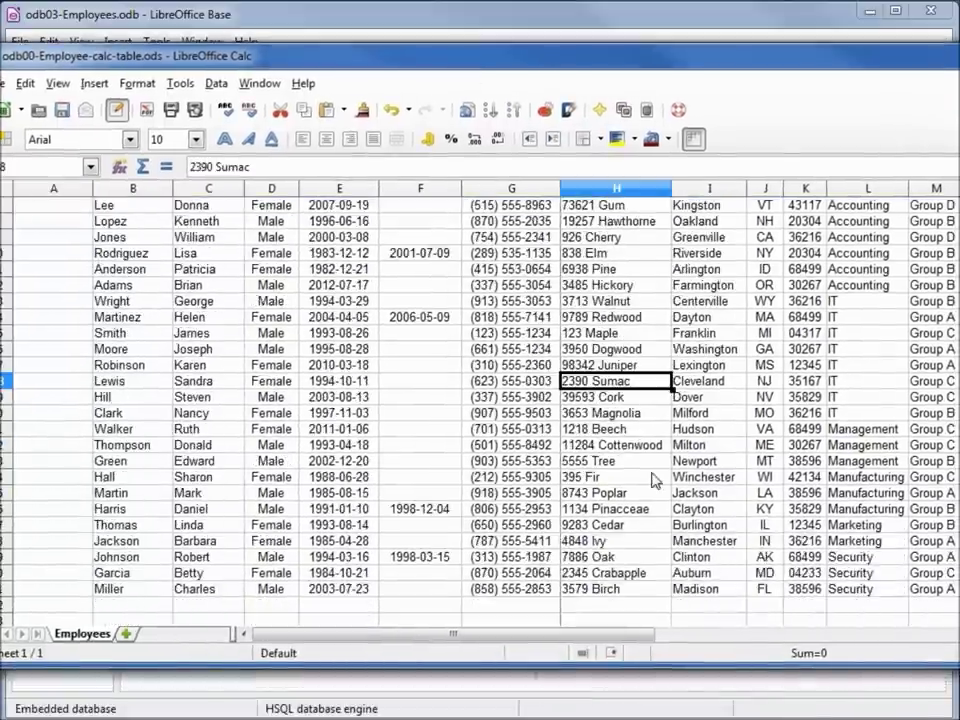
pyautogui.click(912, 588)
pyautogui.moveTo(912, 588); pyautogui.dragTo(40, 185)
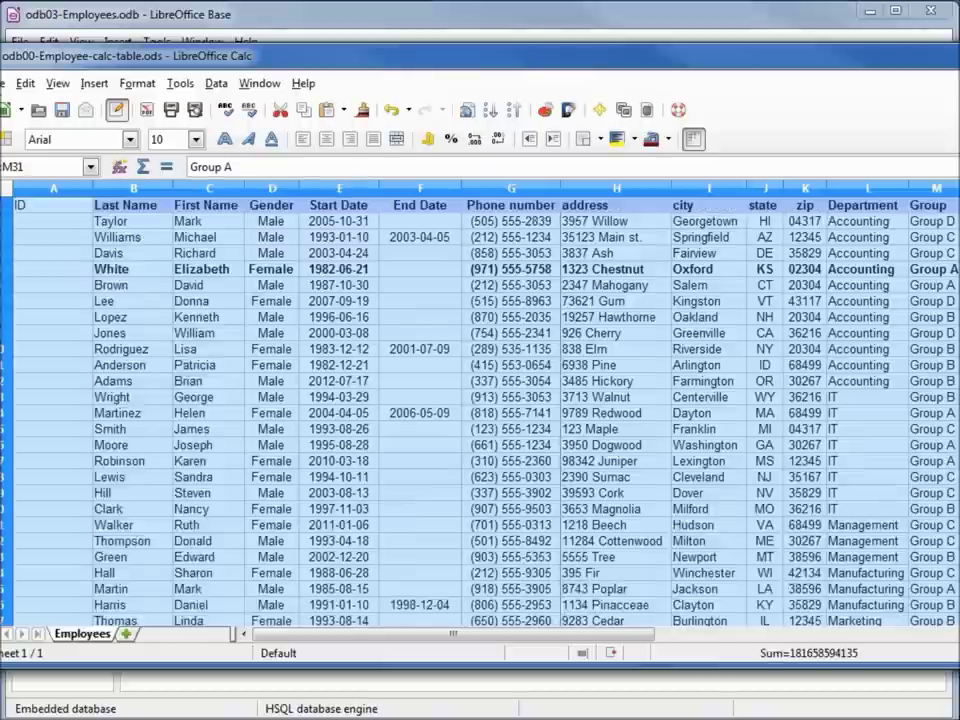
pyautogui.click(90, 256)
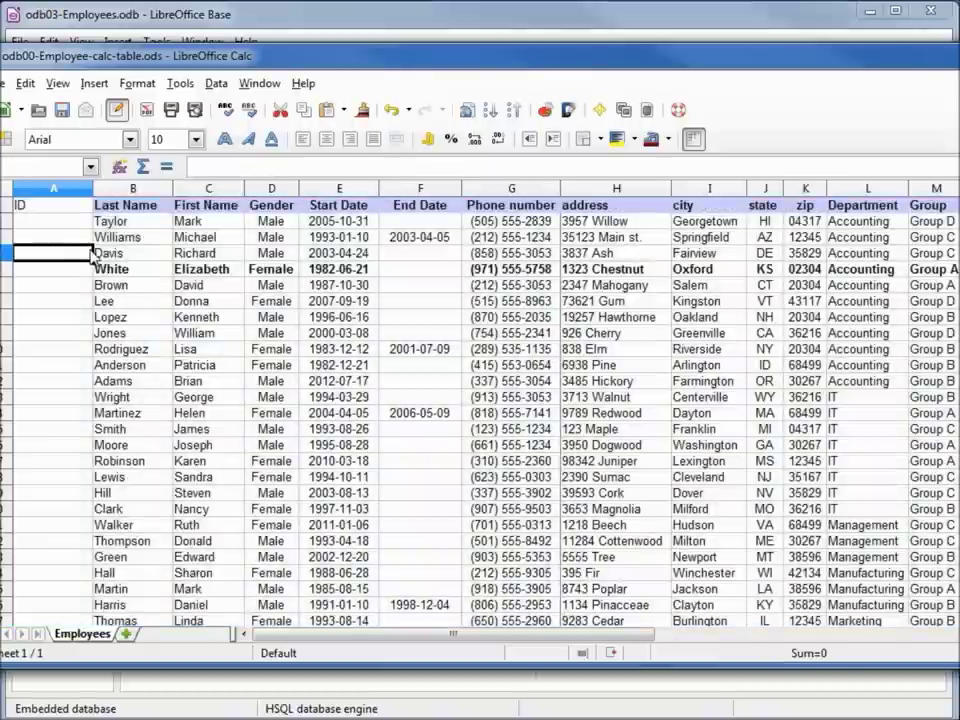
# Step: Remove bold formatting from every cell in the Employees sheet
pyautogui.click(4, 189)
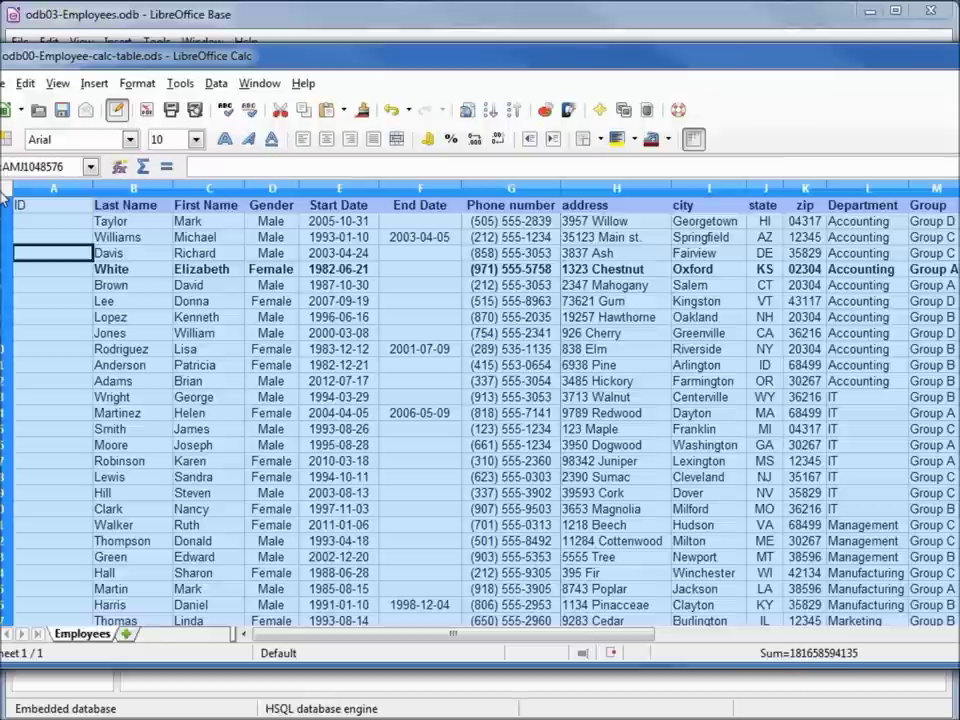
pyautogui.click(221, 141)
pyautogui.click(221, 141)
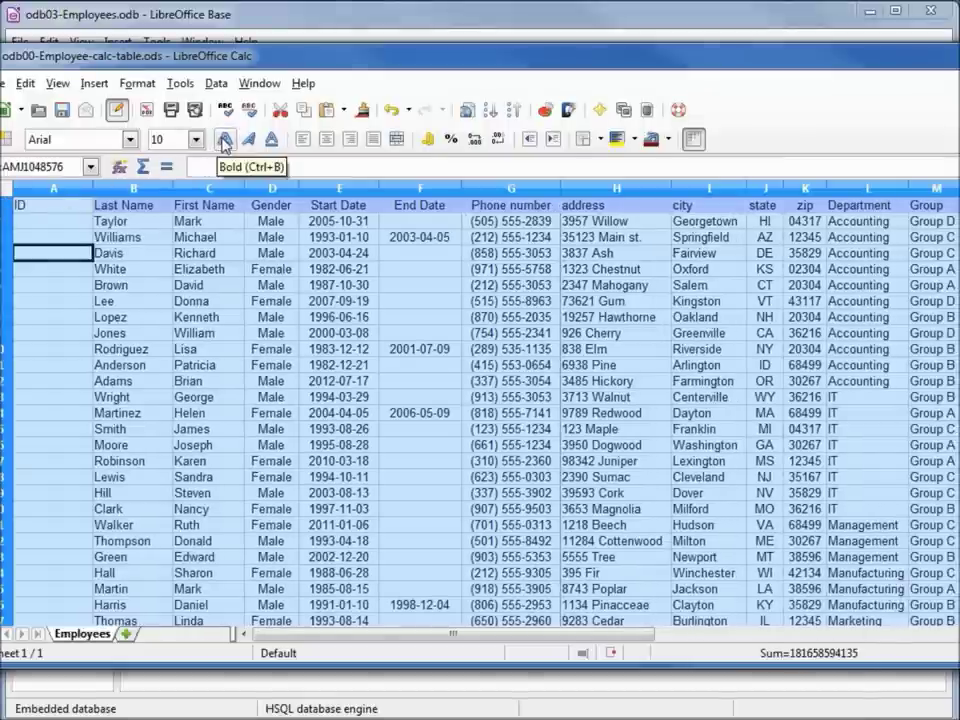
# Step: Copy the full employee range A1:M31, including the header row, from the Employees sheet
pyautogui.click(29, 205)
pyautogui.scroll(-3, 386, 392)
pyautogui.moveTo(948, 541); pyautogui.dragTo(37, 203)
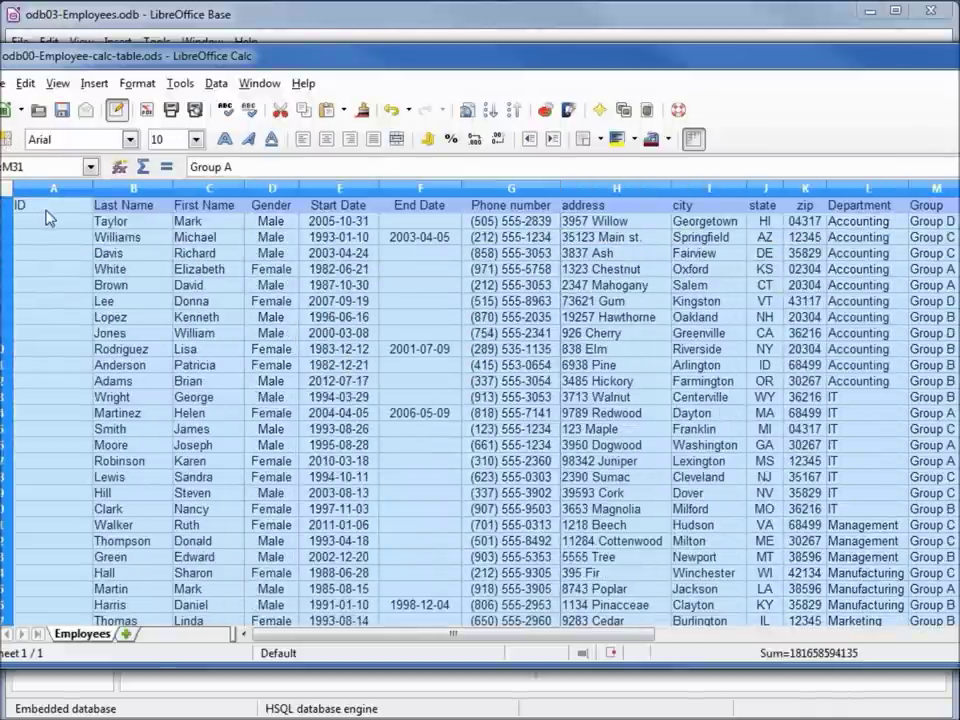
pyautogui.rightClick(47, 217)
pyautogui.click(104, 424)
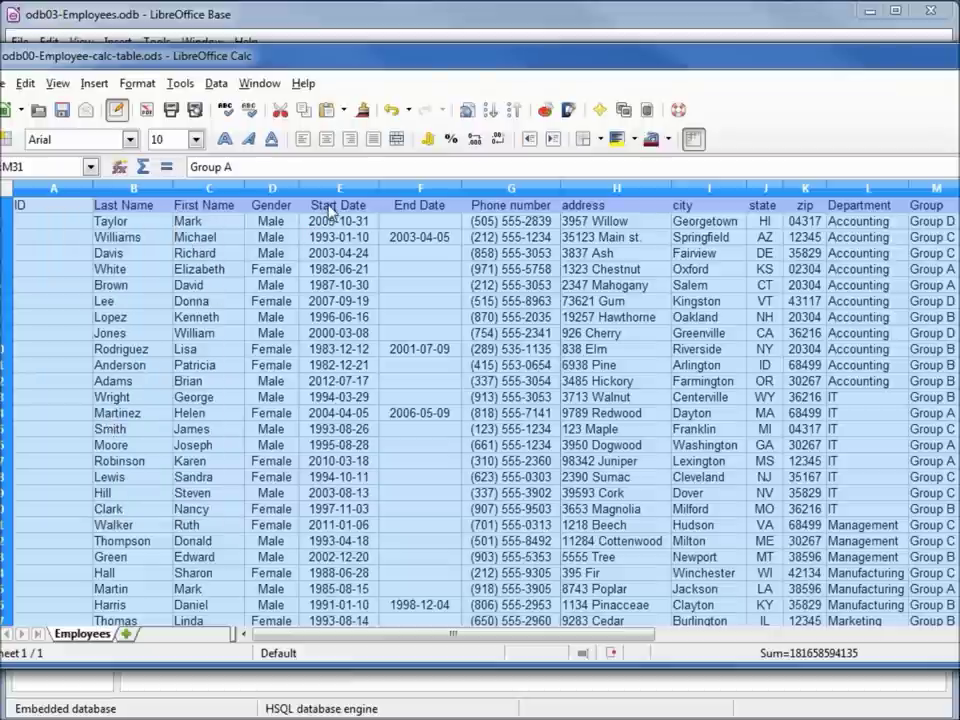
# Step: Return to the database and paste into Employees-StartdateAtBottom as appended data with the first line as column names, continuing to column assignment
pyautogui.click(476, 19)
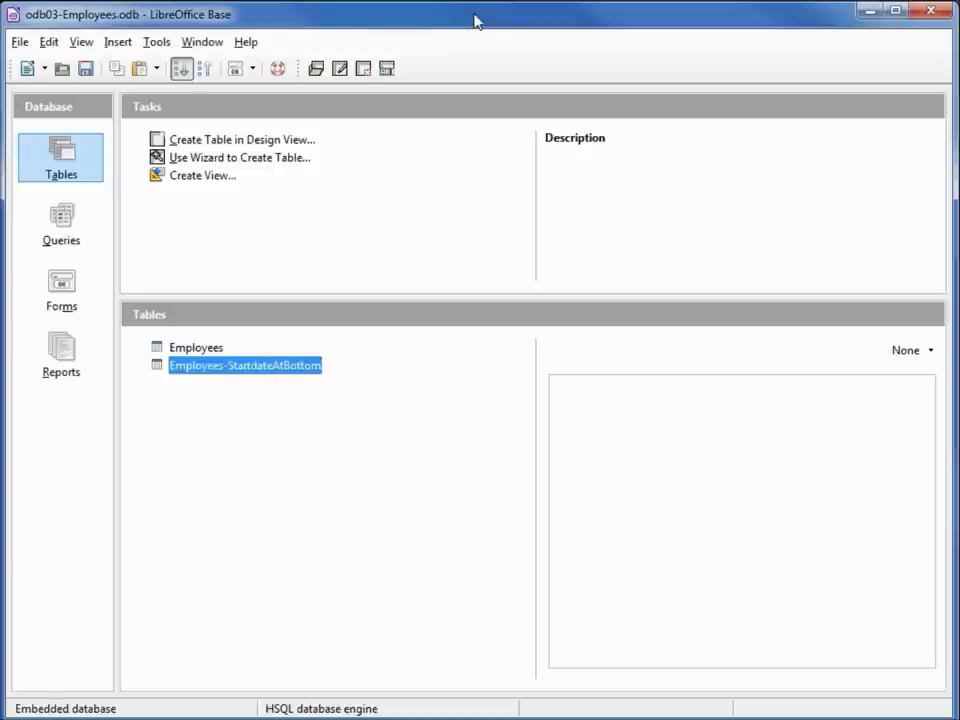
pyautogui.rightClick(200, 372)
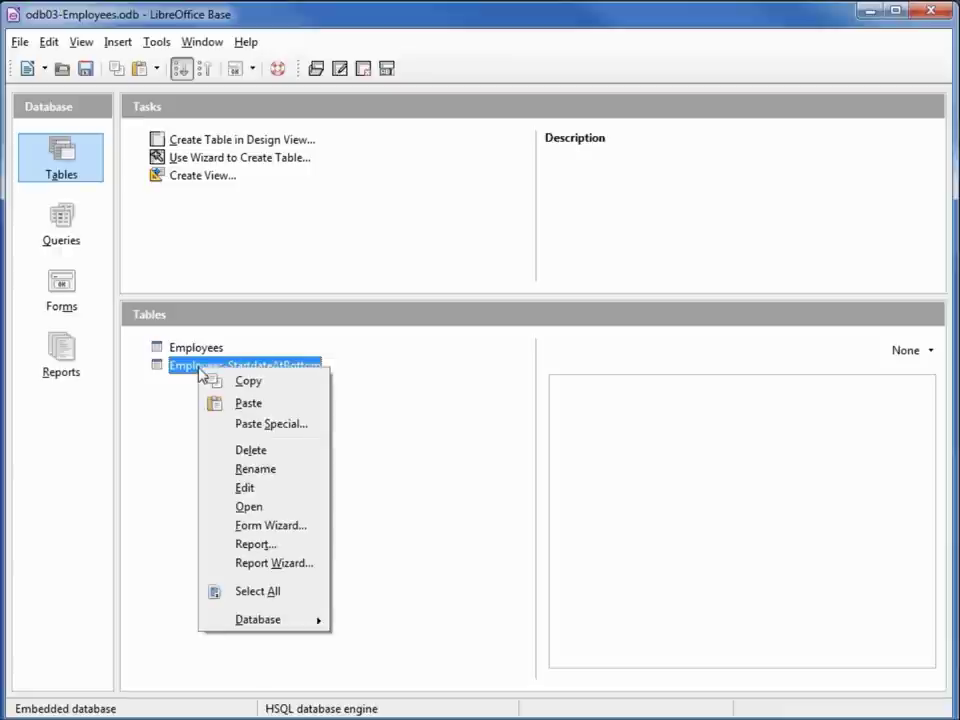
pyautogui.click(246, 407)
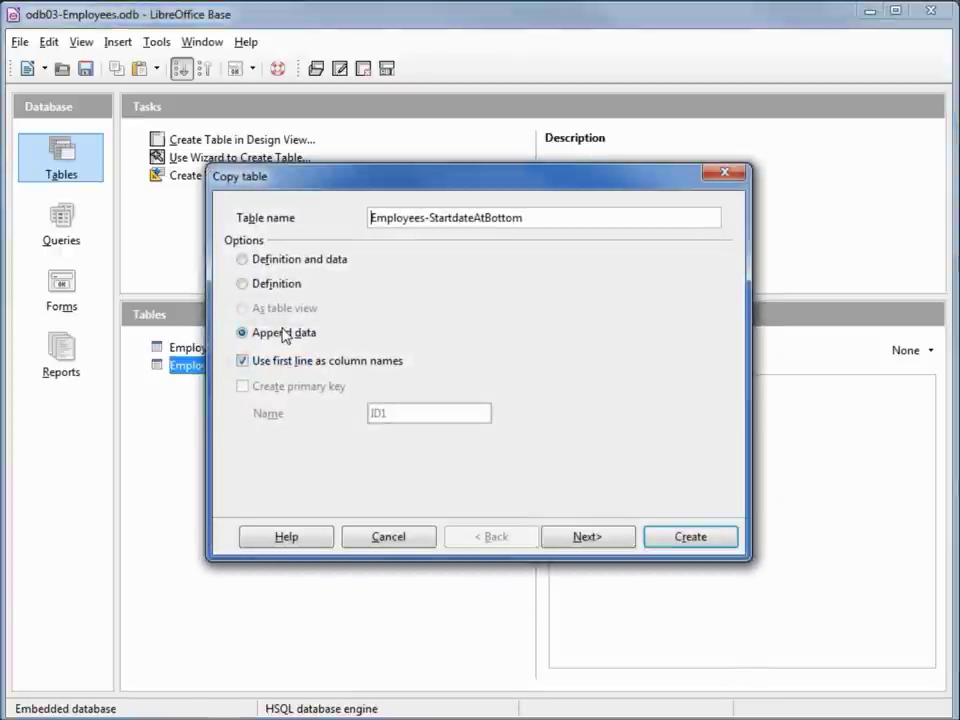
pyautogui.click(585, 538)
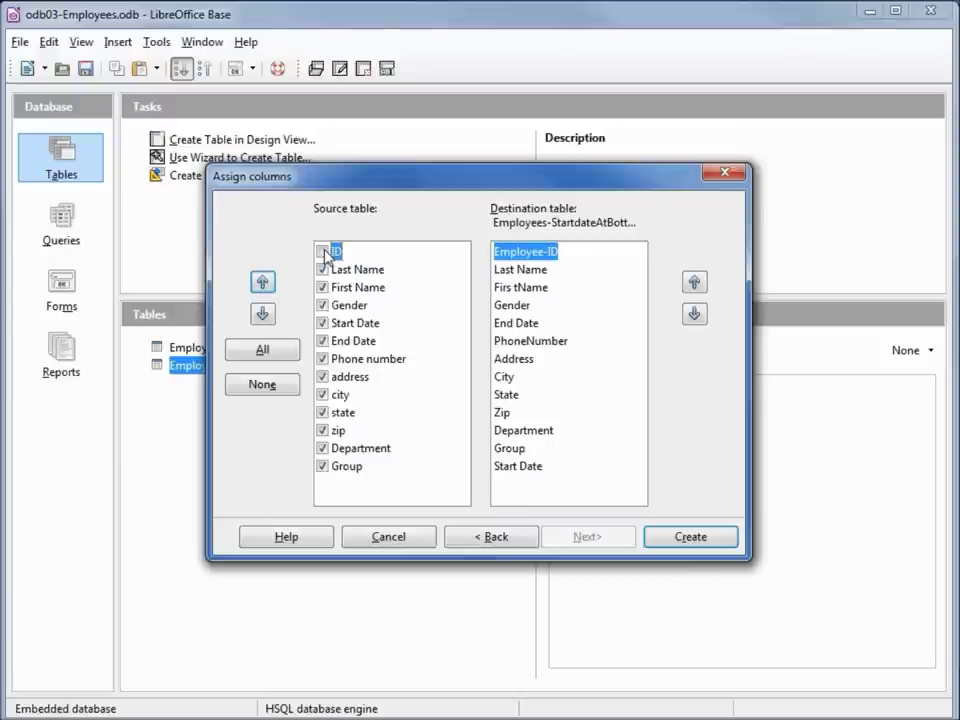
# Step: Include every source column in the assignment except ID
pyautogui.click(278, 386)
pyautogui.click(282, 359)
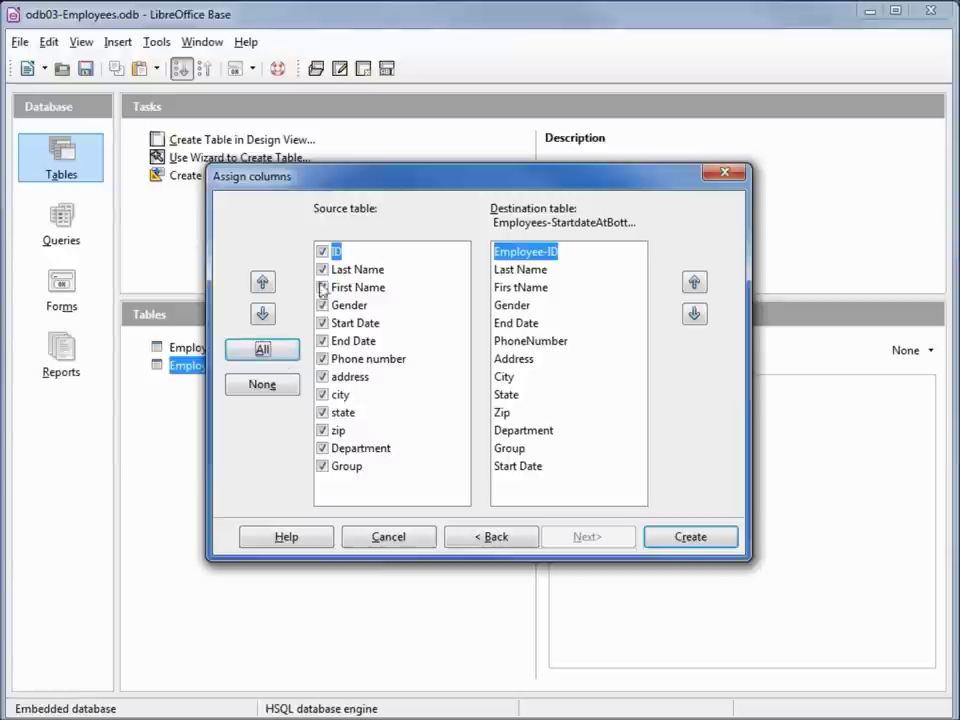
pyautogui.click(322, 252)
# Step: Move the source column Start Date to the end of the source list to match the destination's Start Date
pyautogui.click(356, 323)
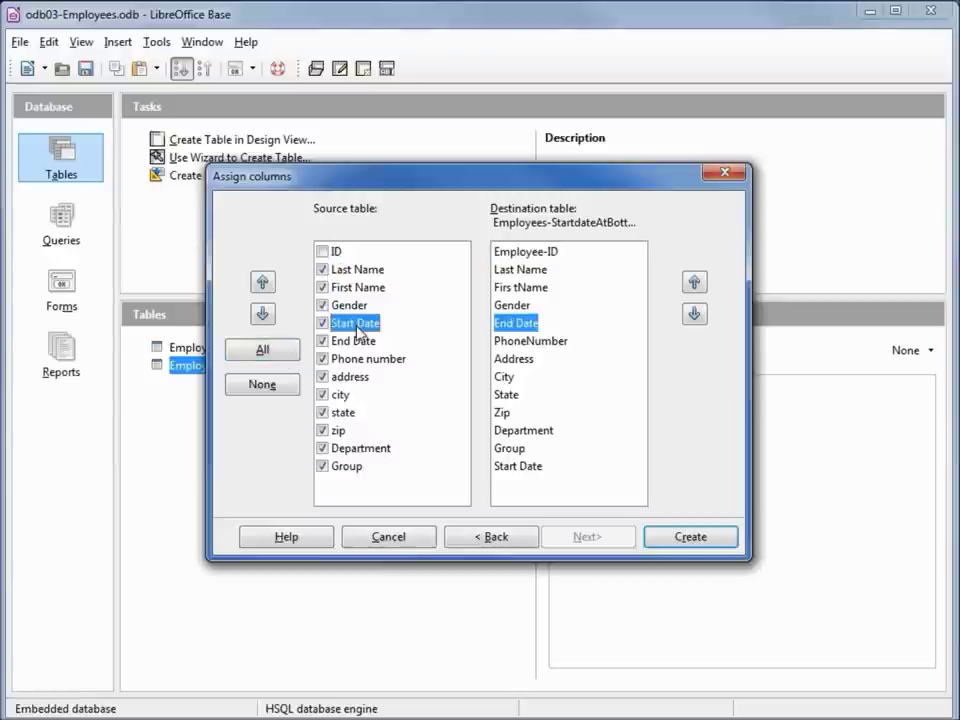
pyautogui.click(263, 314)
pyautogui.click(264, 315)
pyautogui.click(263, 314)
pyautogui.click(263, 314)
pyautogui.click(263, 314)
pyautogui.click(263, 314)
pyautogui.click(263, 314)
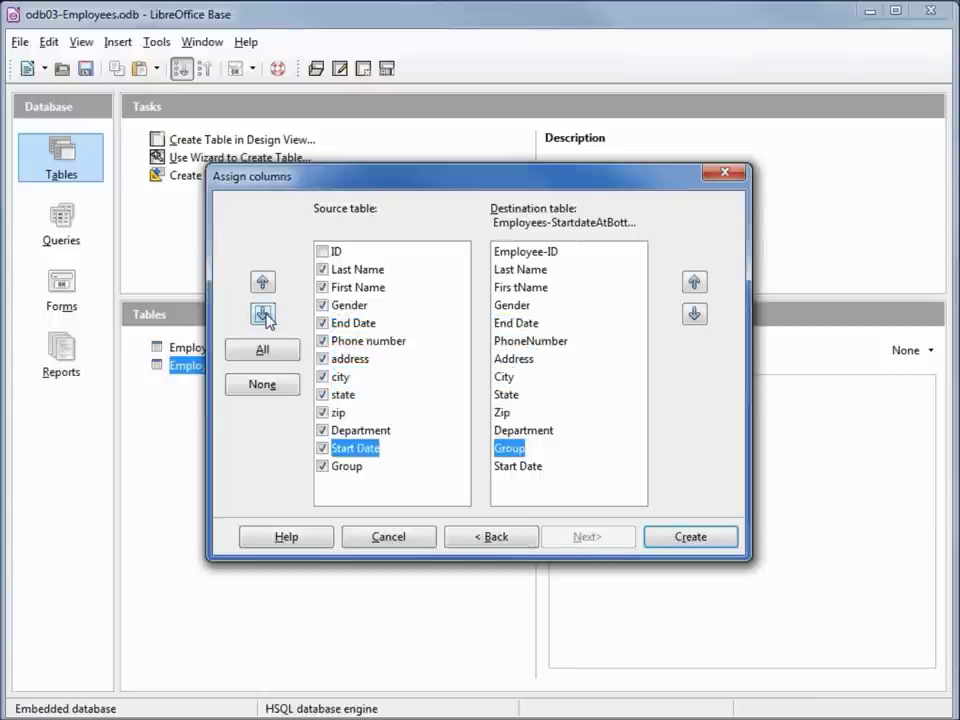
pyautogui.click(263, 314)
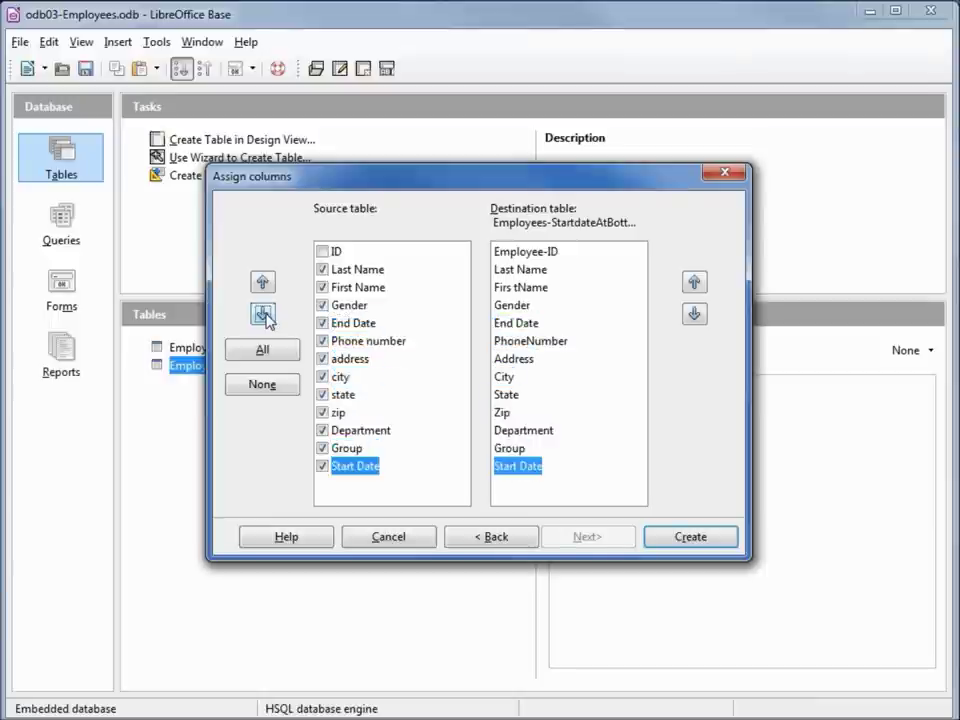
pyautogui.click(262, 282)
pyautogui.click(265, 313)
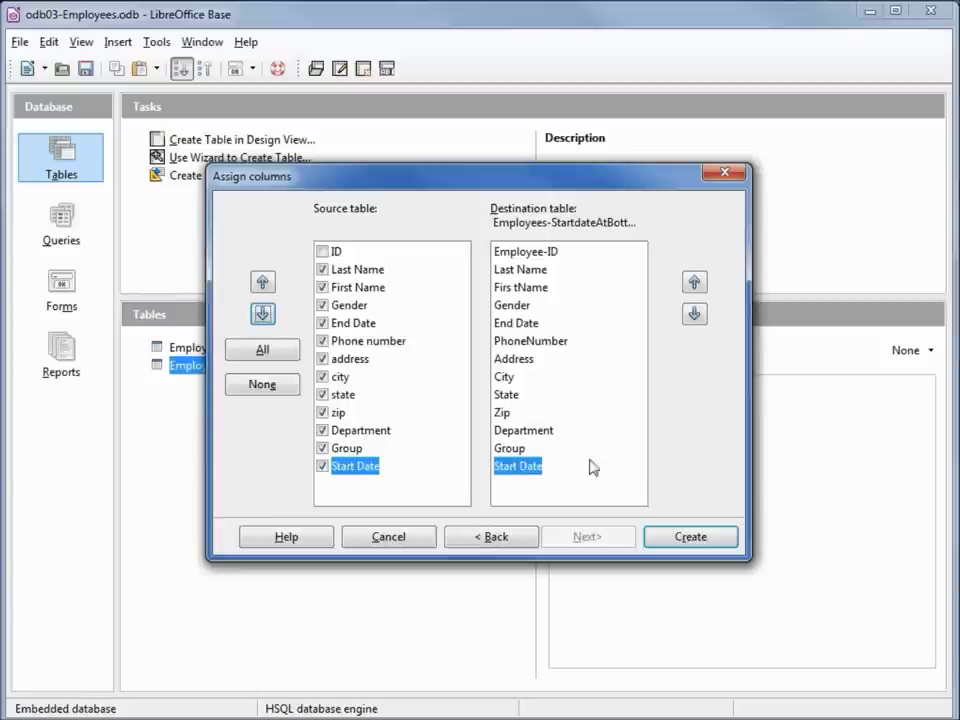
# Step: Append the assigned columns to Employees-StartdateAtBottom and open the table to review its records
pyautogui.click(692, 537)
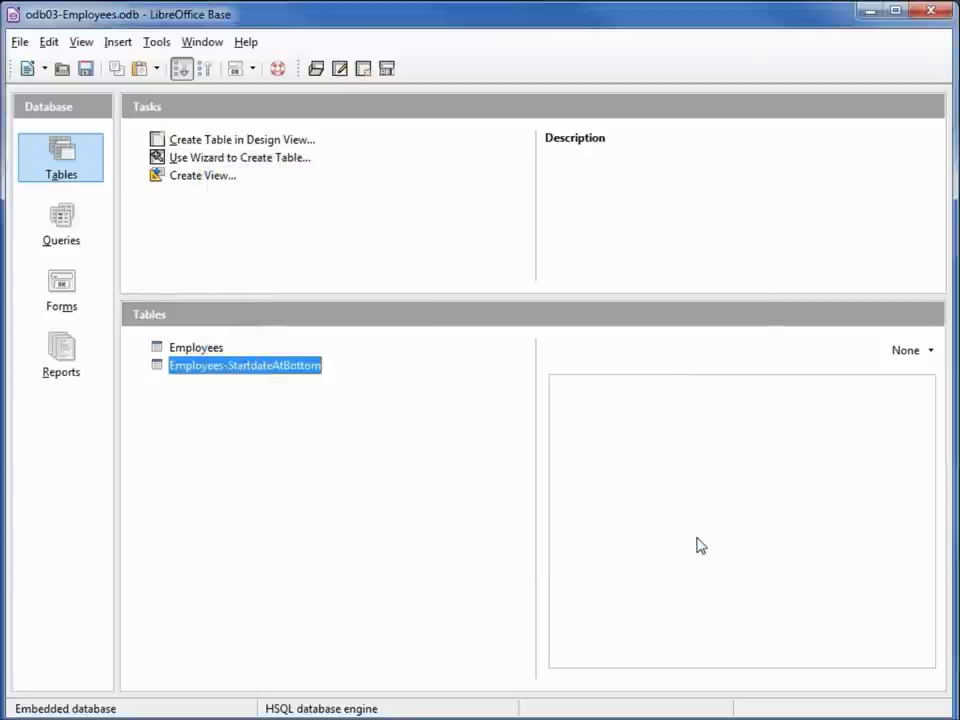
pyautogui.doubleClick(205, 370)
pyautogui.moveTo(555, 108); pyautogui.dragTo(486, 76)
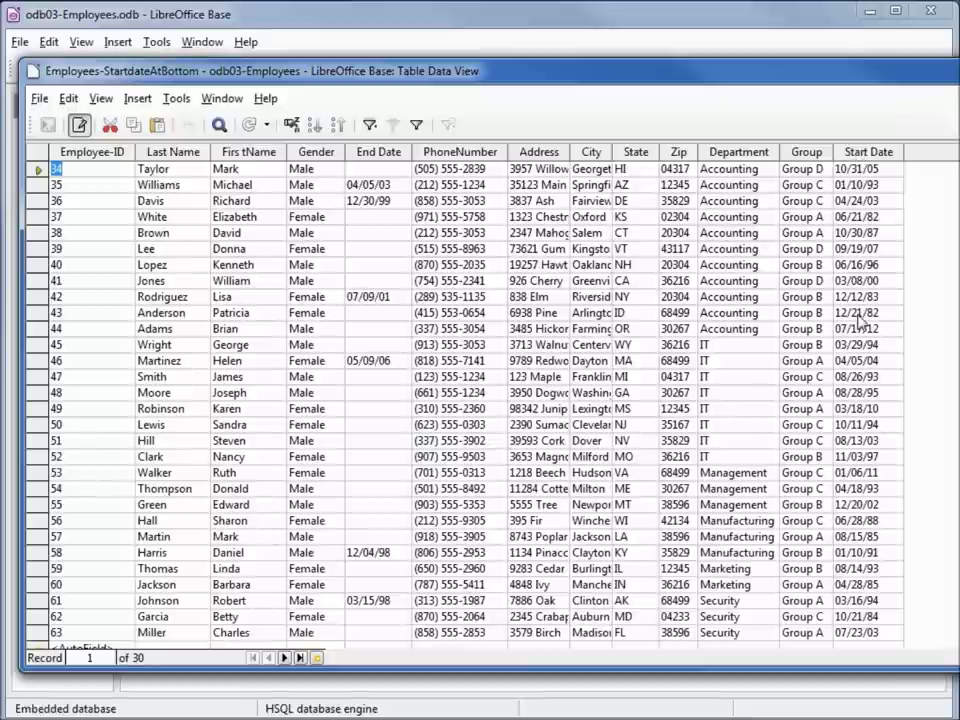
# Step: Delete all records from the Employees-StartdateAtBottom table and close its data view
pyautogui.click(37, 170)
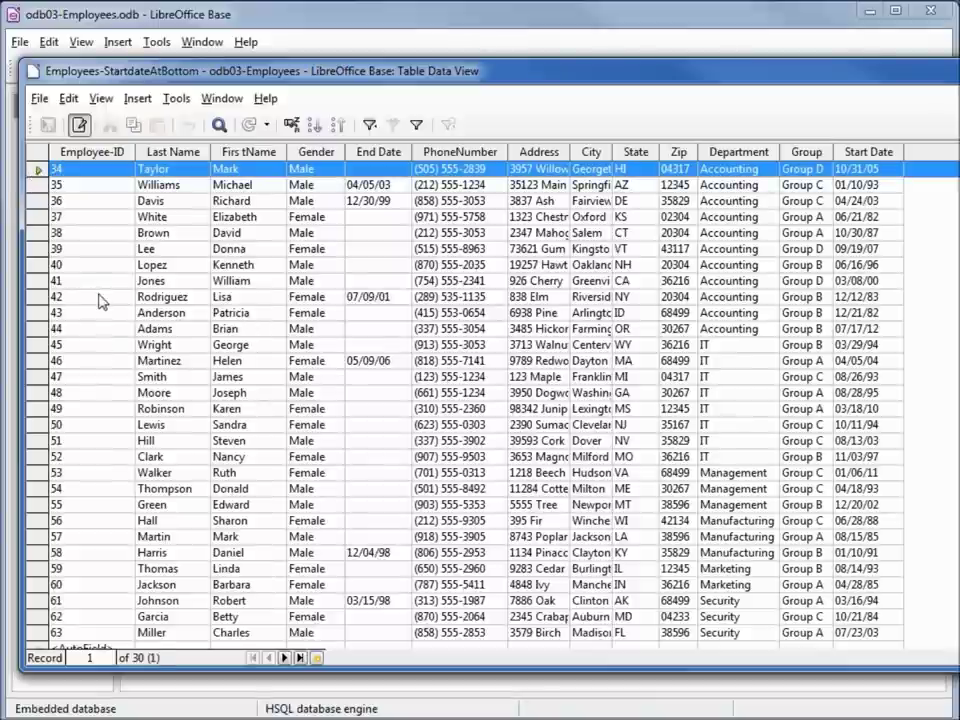
pyautogui.hotkey('ctrl', 'shift', 'End')
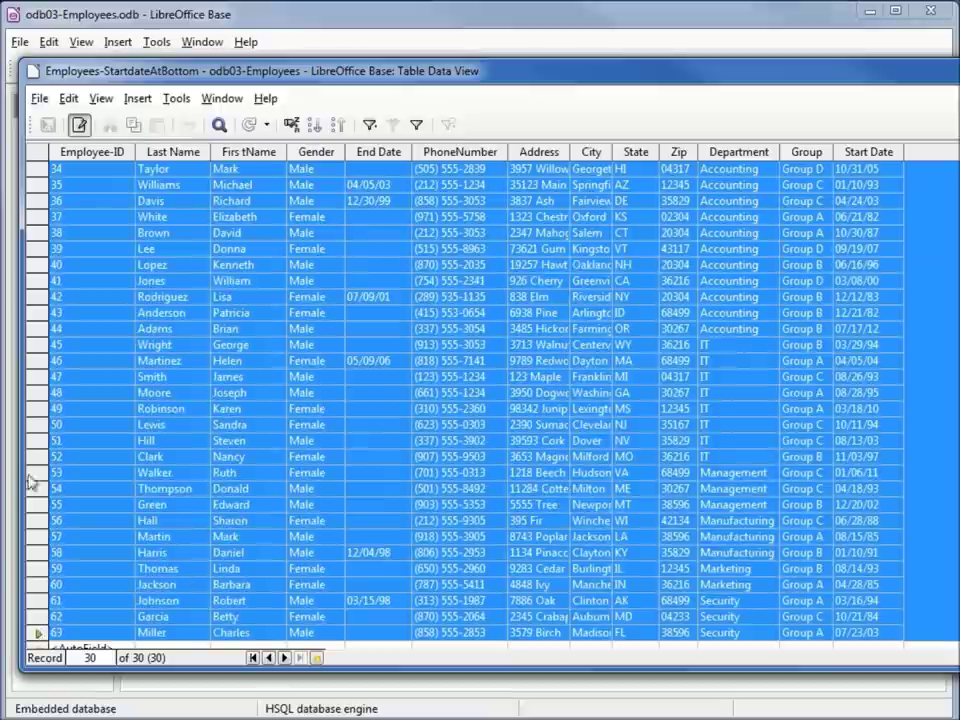
pyautogui.rightClick(29, 459)
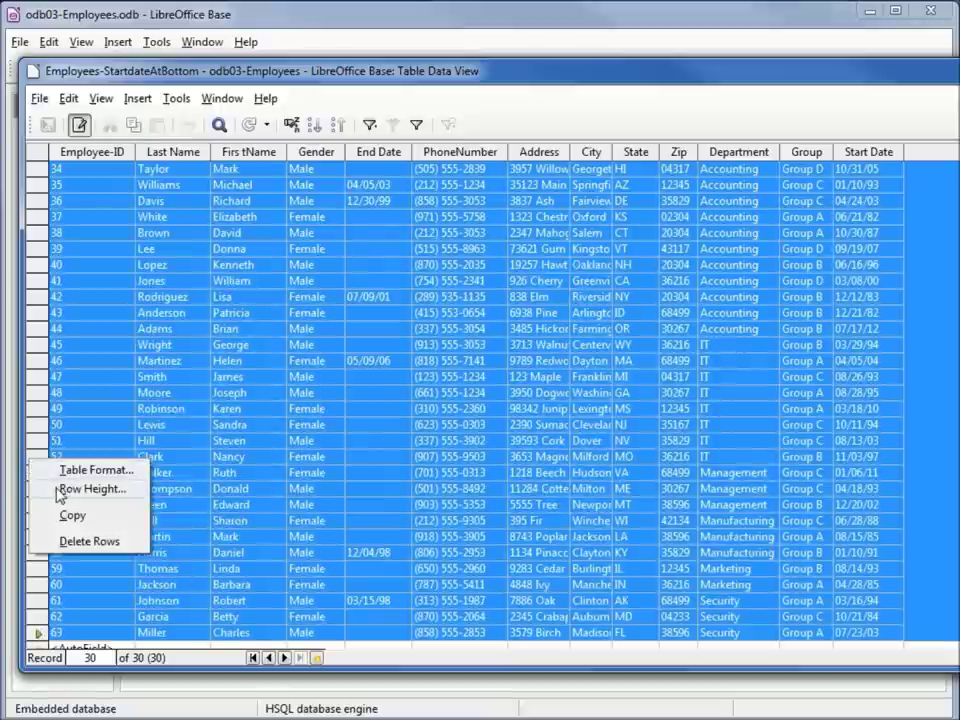
pyautogui.click(82, 542)
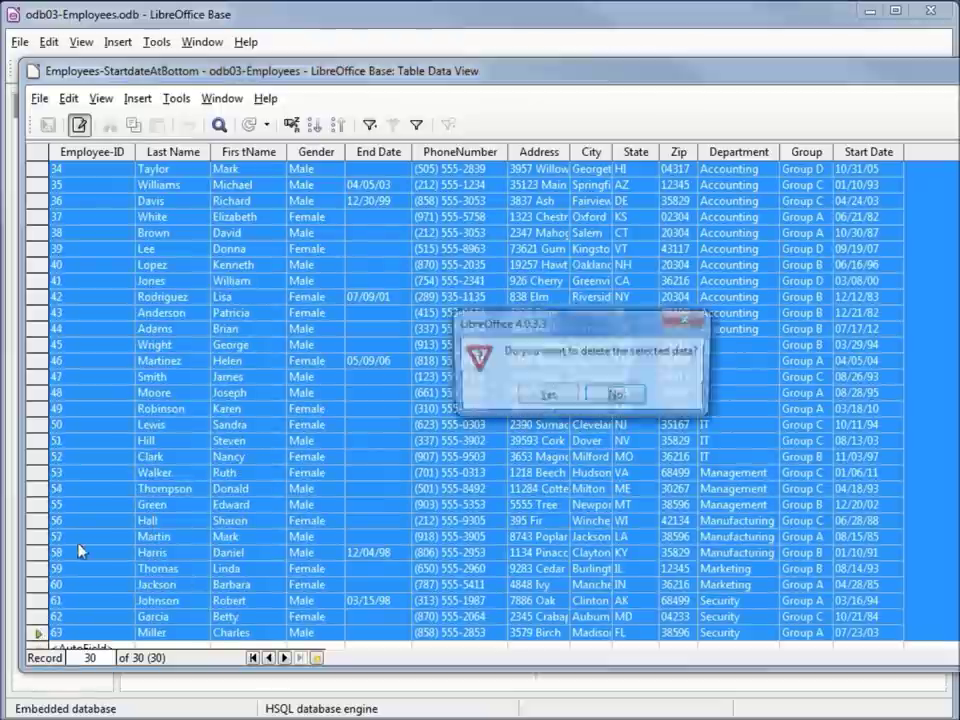
pyautogui.click(547, 397)
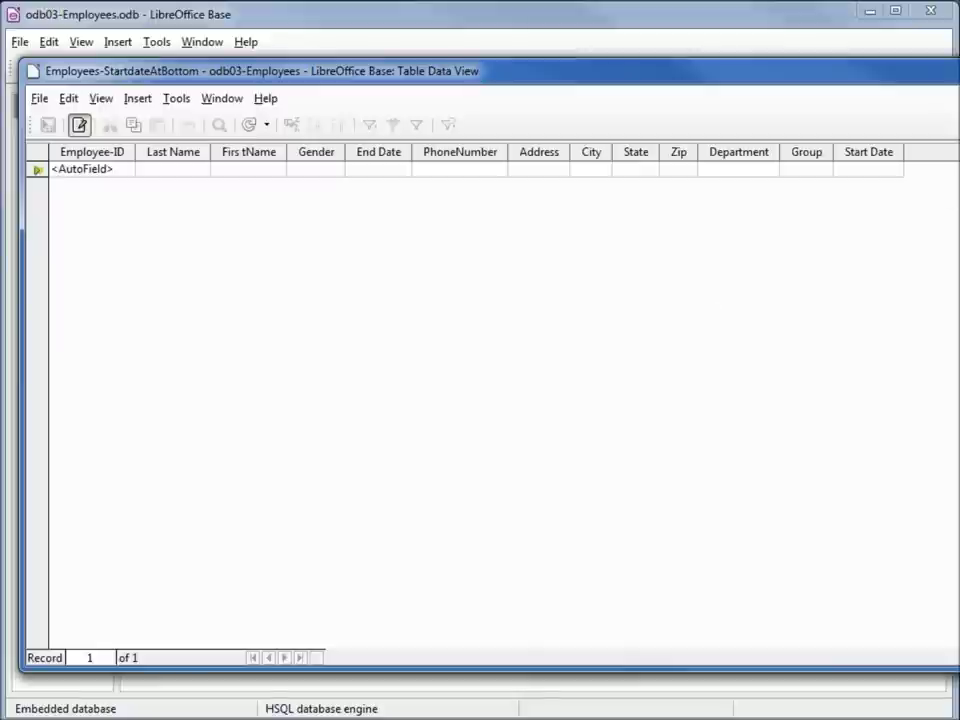
pyautogui.hotkey('ctrl', 'w')
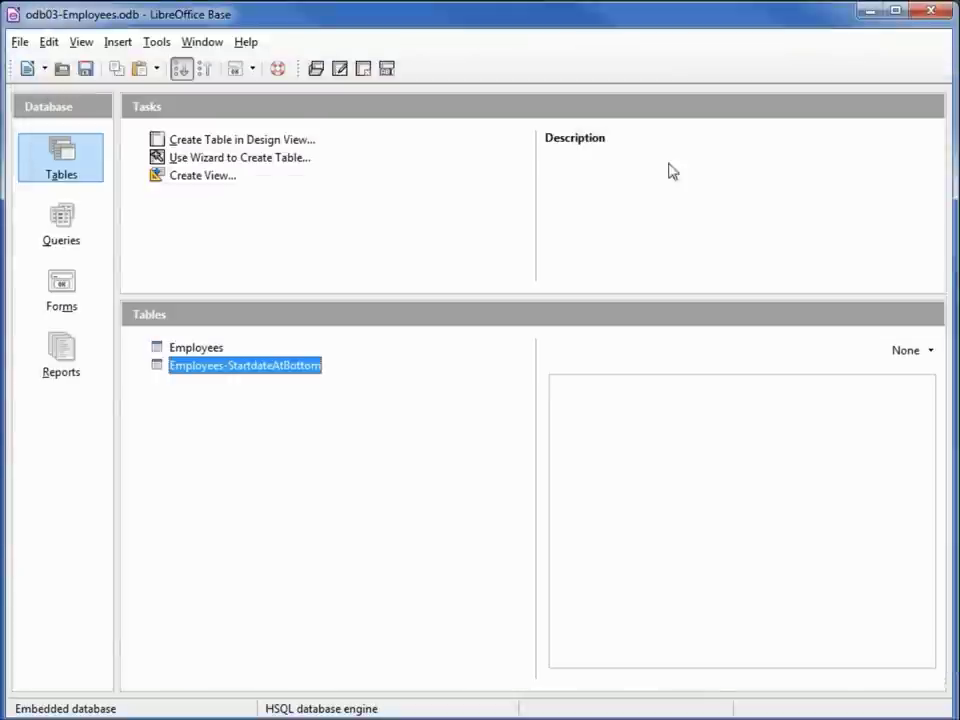
# Step: In the design of Employees-StartdateAtBottom, set AutoValue of the Employee-ID field to No, then save and close the design
pyautogui.rightClick(228, 372)
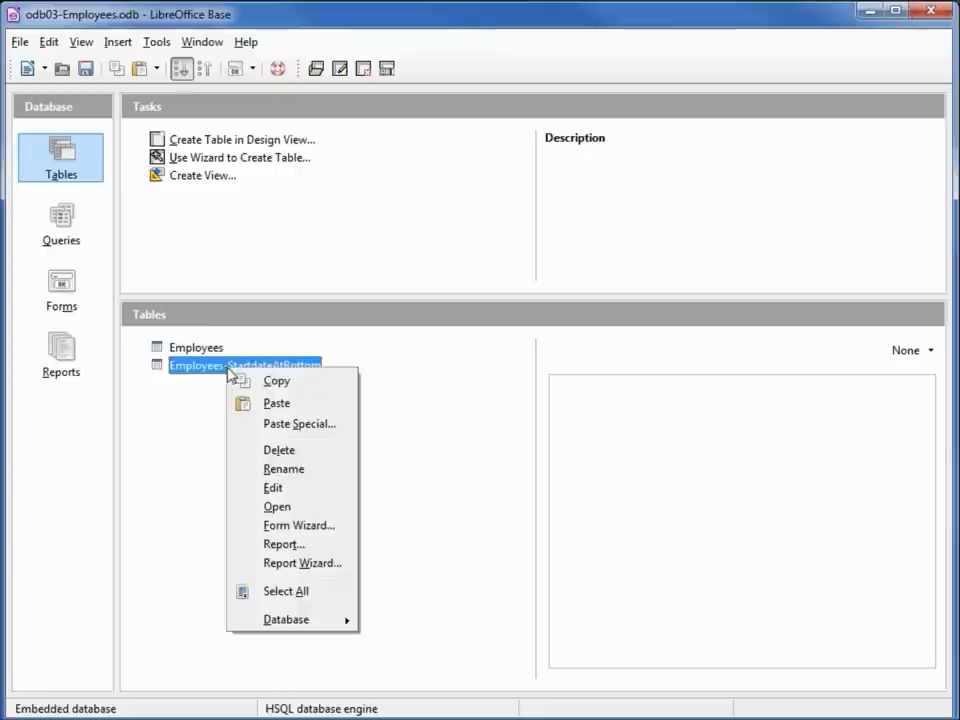
pyautogui.click(272, 488)
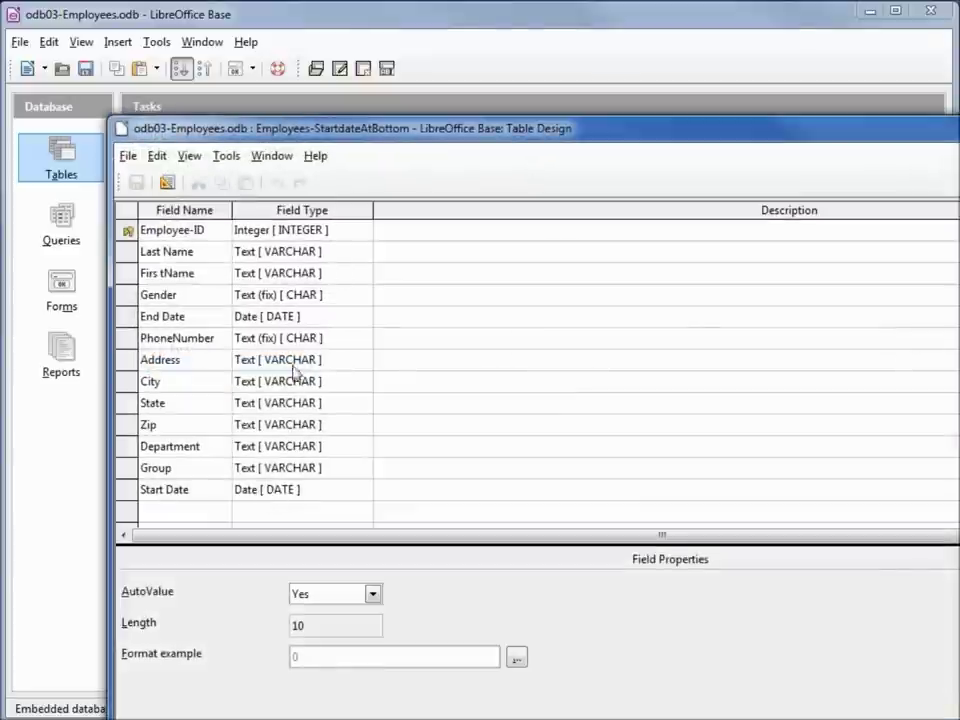
pyautogui.click(406, 231)
pyautogui.click(373, 594)
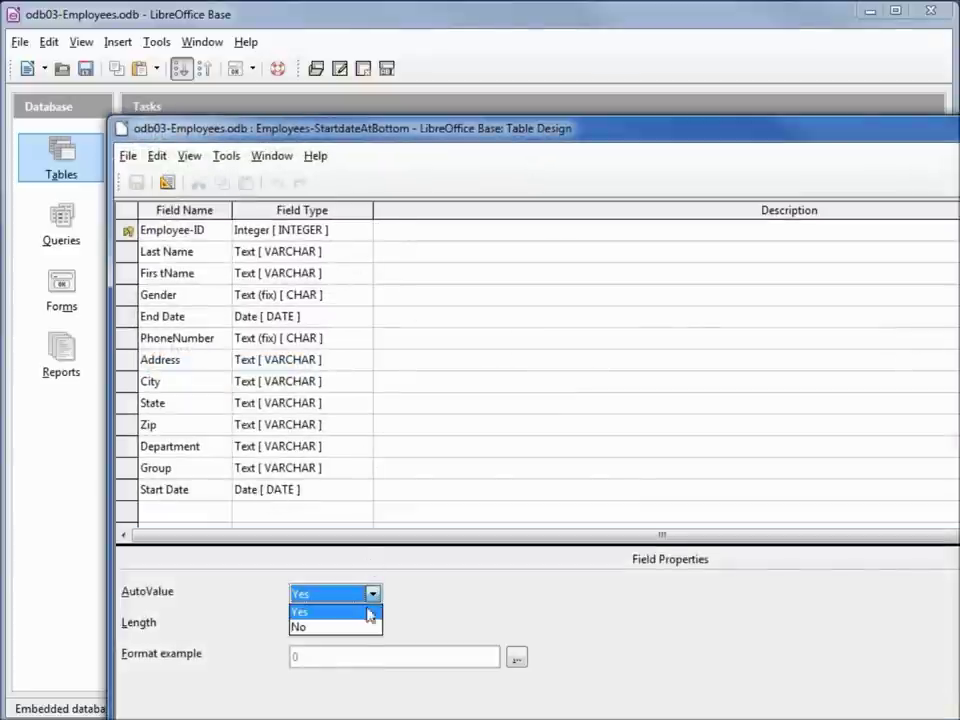
pyautogui.click(358, 628)
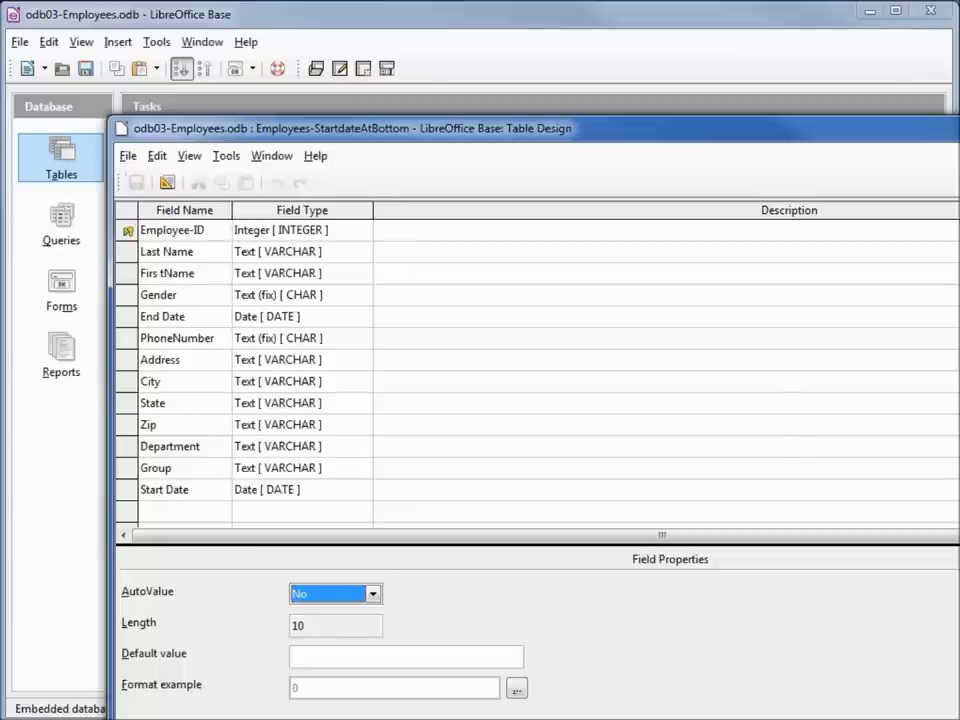
pyautogui.hotkey('ctrl', 'w')
pyautogui.click(585, 455)
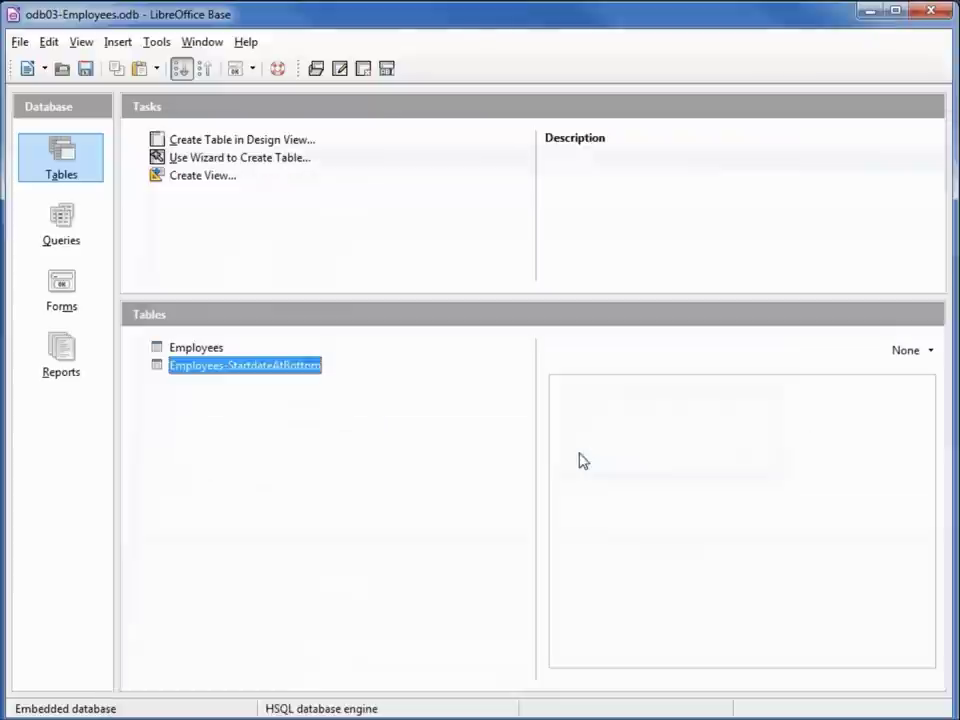
# Step: Reopen the design of Employees-StartdateAtBottom, set AutoValue of Employee-ID to Yes, then save and close the design
pyautogui.rightClick(199, 367)
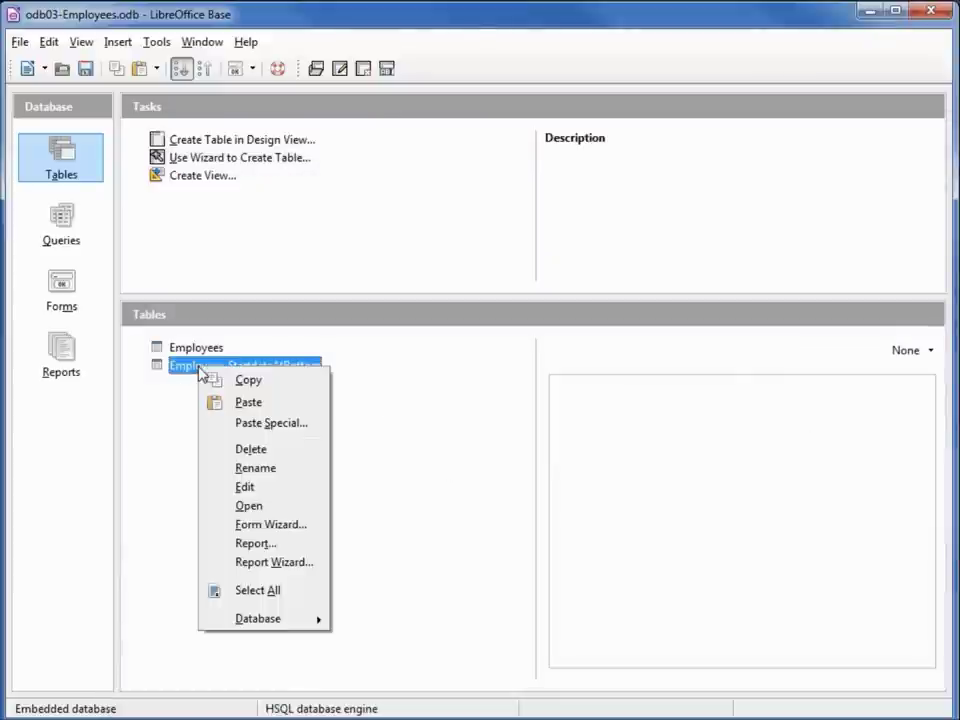
pyautogui.click(246, 489)
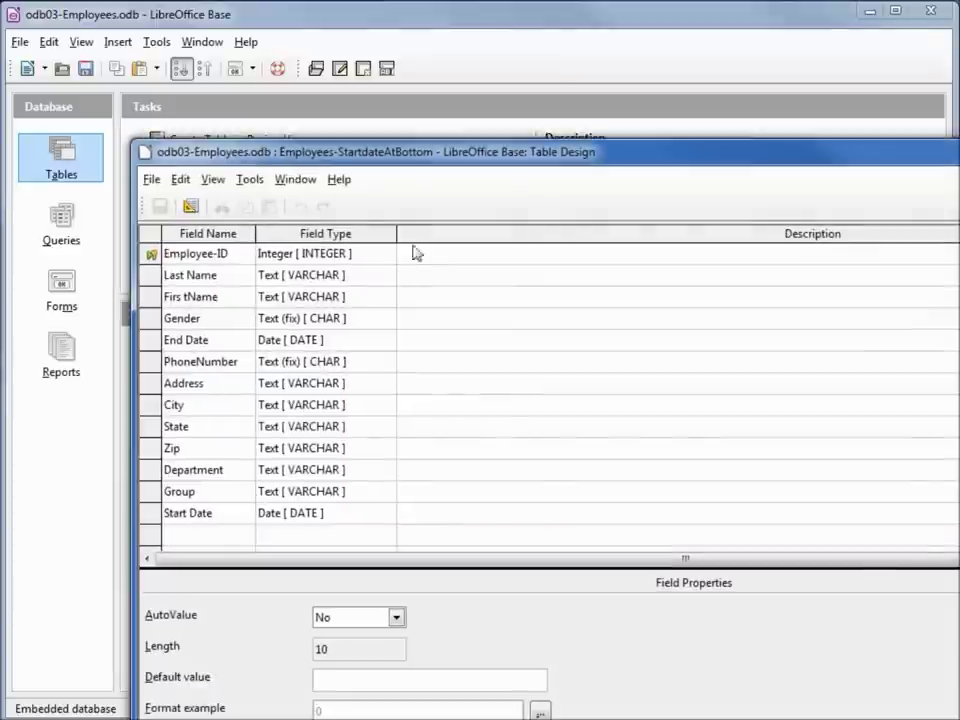
pyautogui.click(424, 256)
pyautogui.click(397, 618)
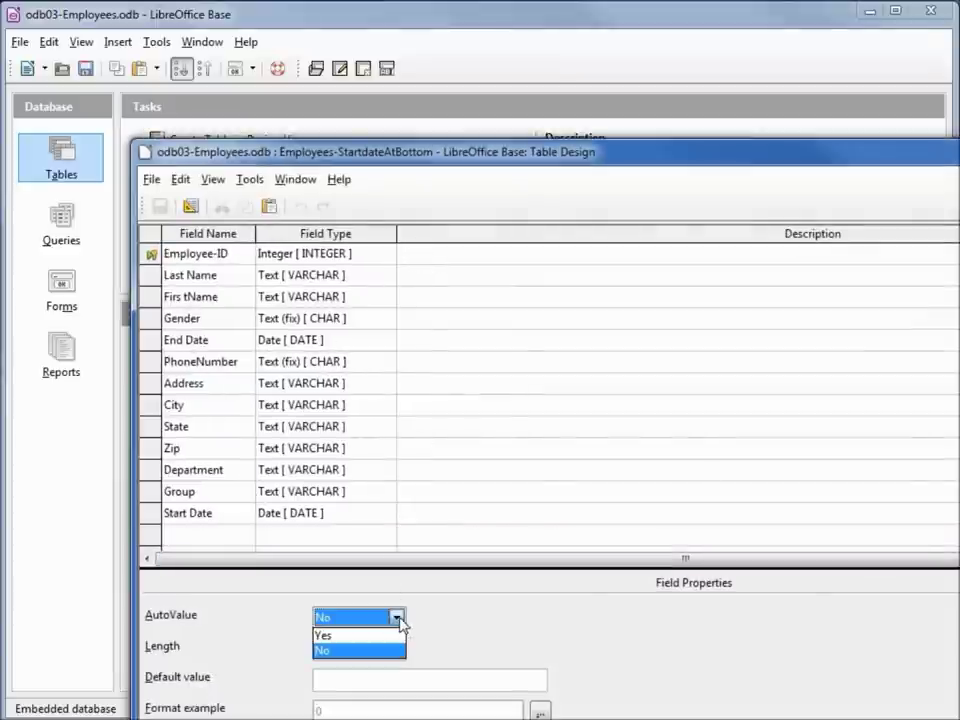
pyautogui.click(391, 636)
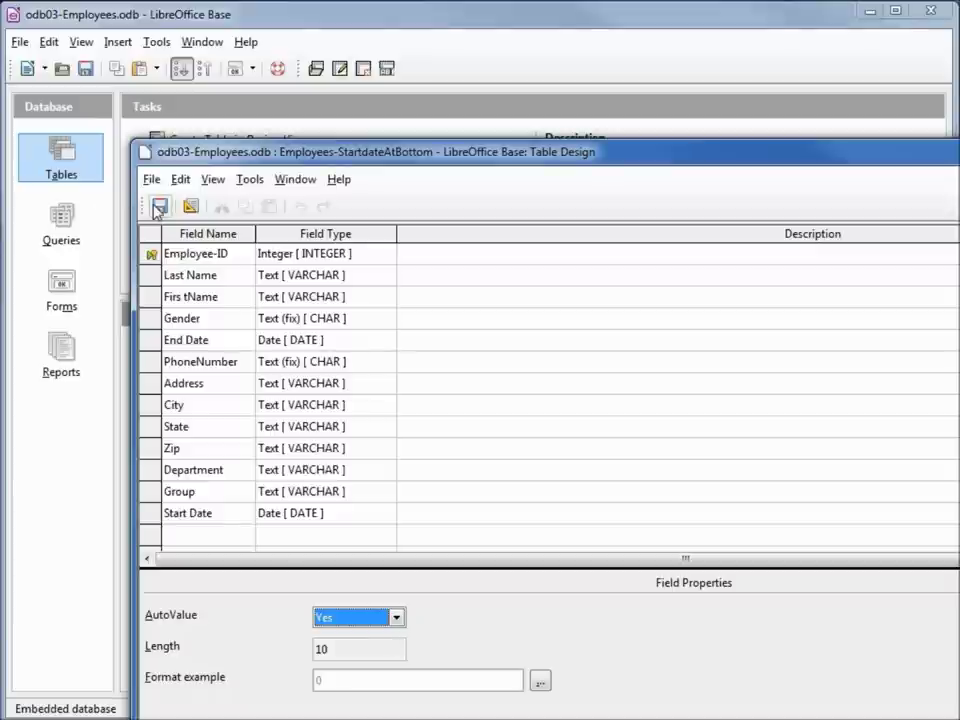
pyautogui.click(159, 206)
pyautogui.hotkey('ctrl', 'w')
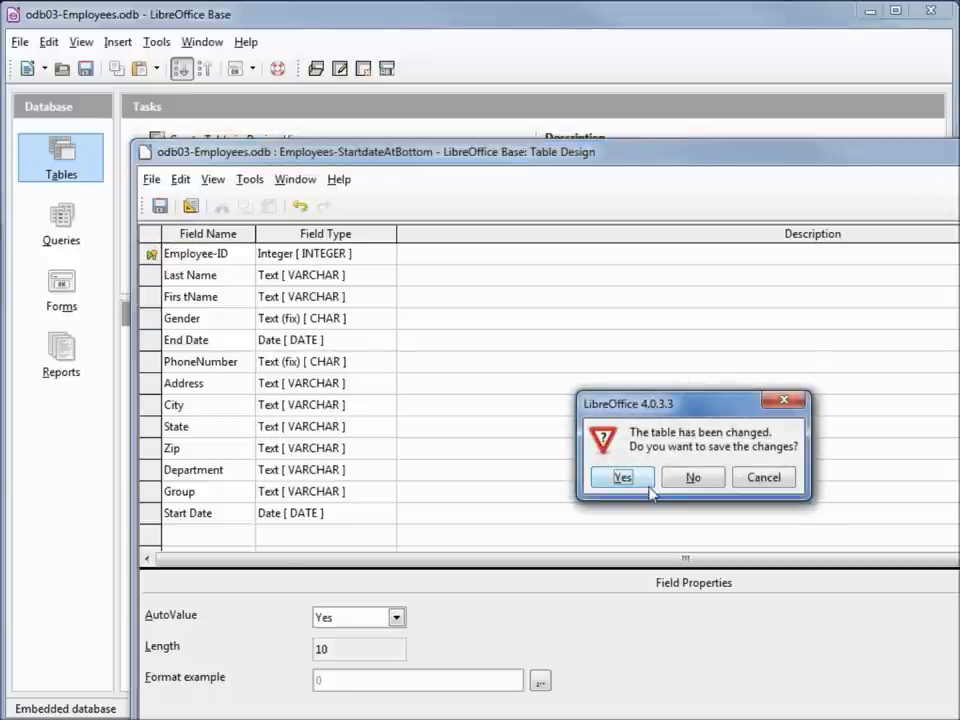
pyautogui.click(622, 478)
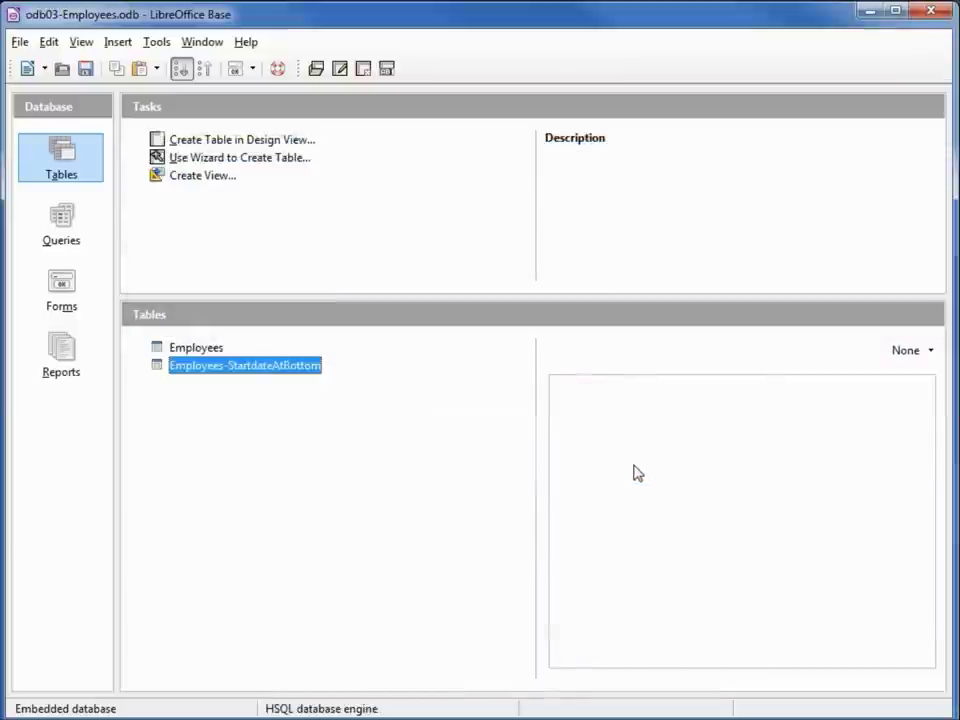
# Step: Switch to the Calc spreadsheet and copy the selected employee range through M31, including the header row
pyautogui.hotkey('alt', 'Tab')
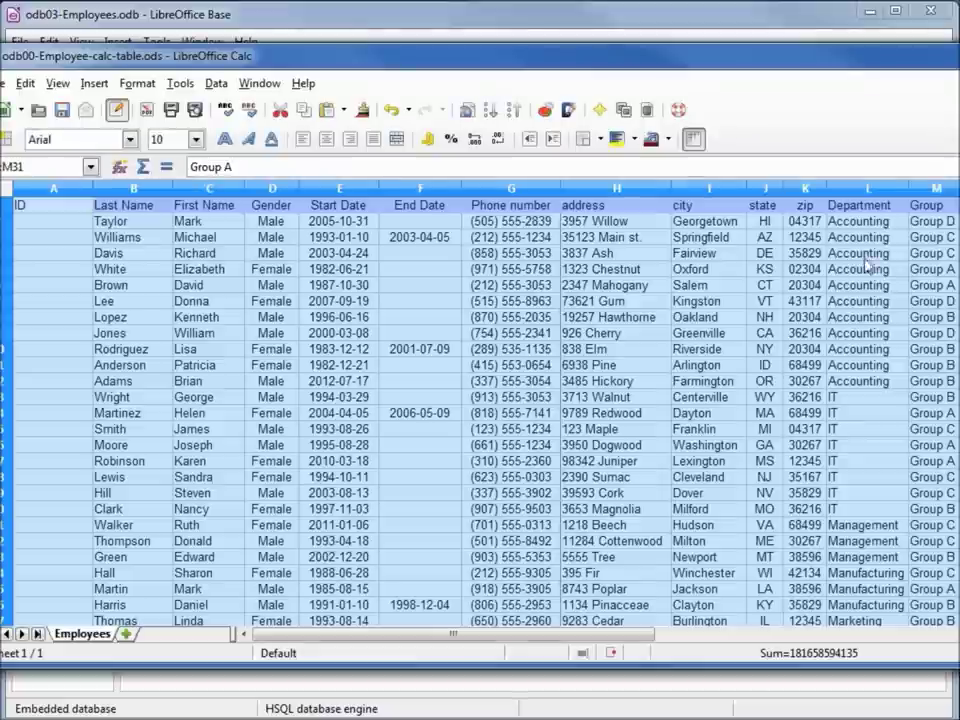
pyautogui.rightClick(157, 254)
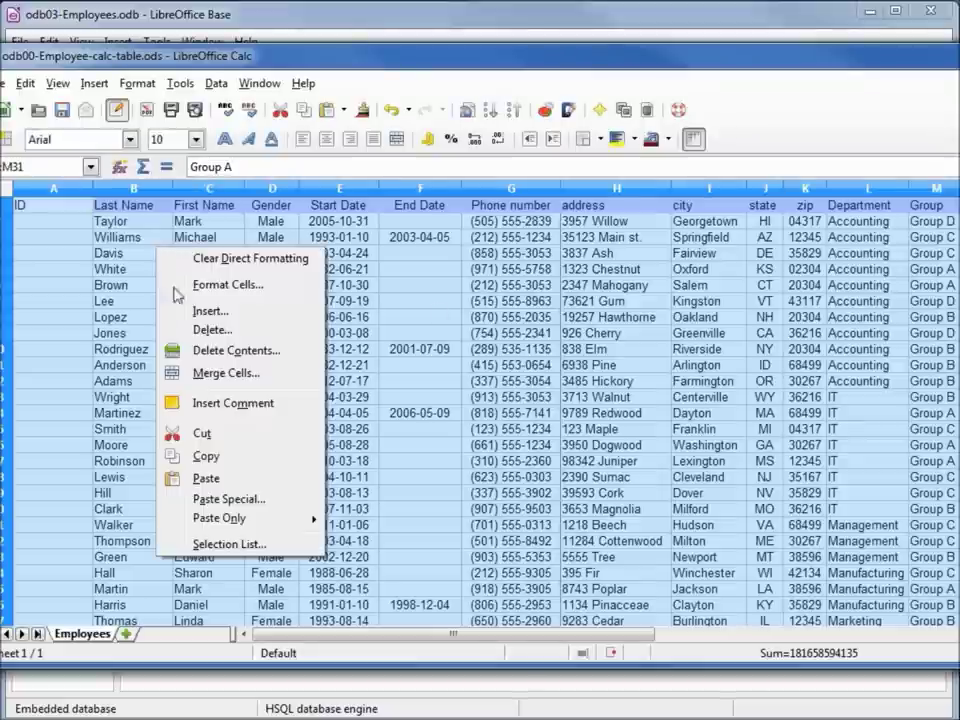
pyautogui.click(213, 459)
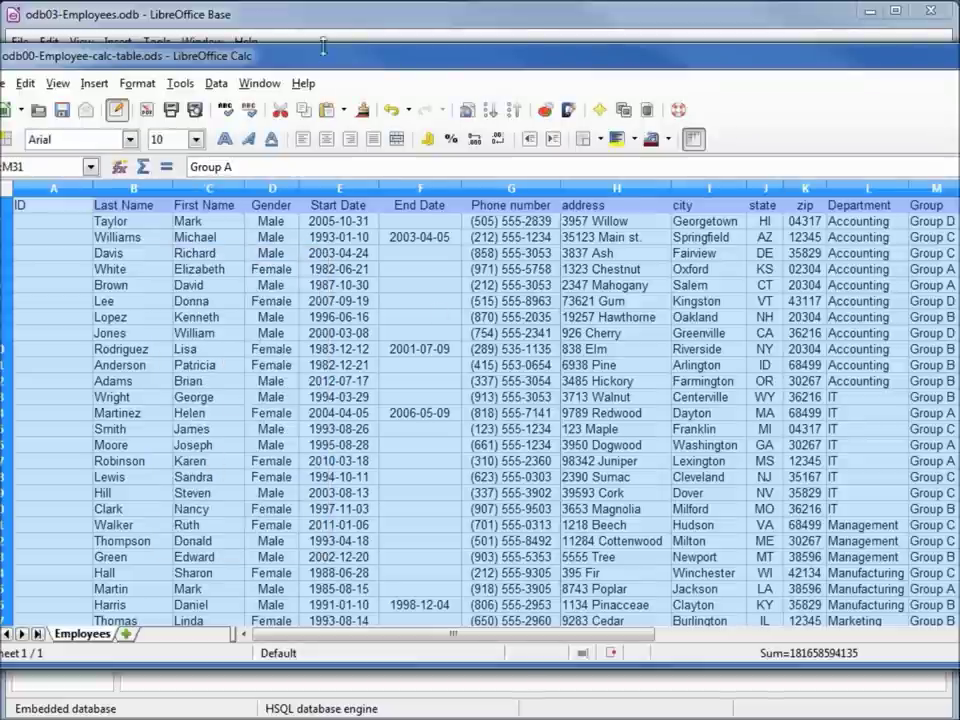
# Step: Switch back to Base and paste into Employees-StartdateAtBottom as appended data with the first line as column names, continuing to column assignment
pyautogui.click(326, 26)
pyautogui.rightClick(226, 374)
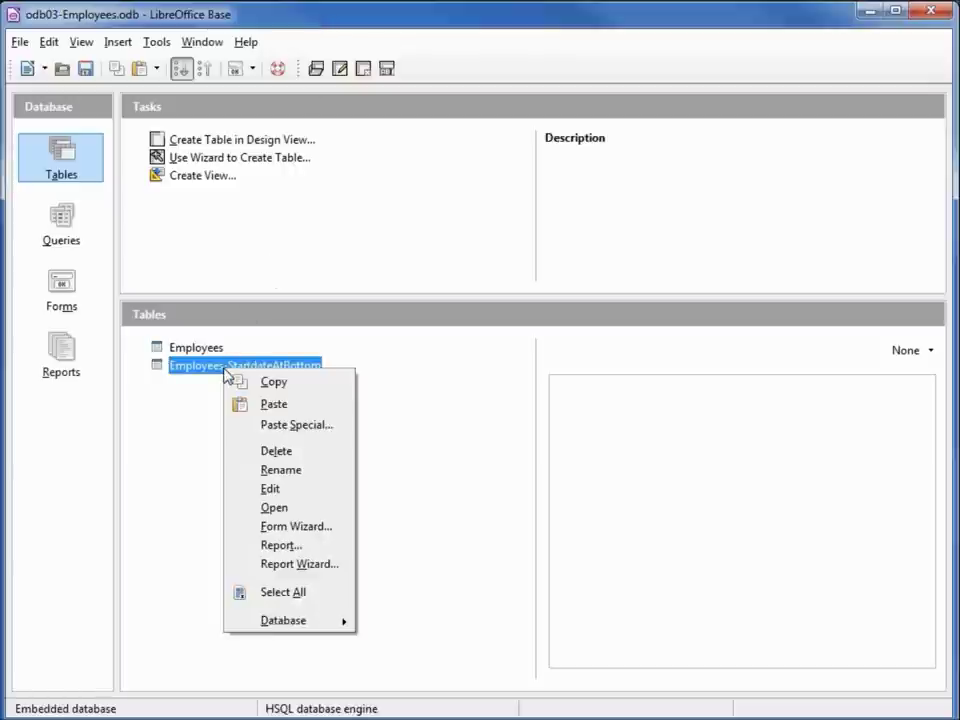
pyautogui.click(272, 403)
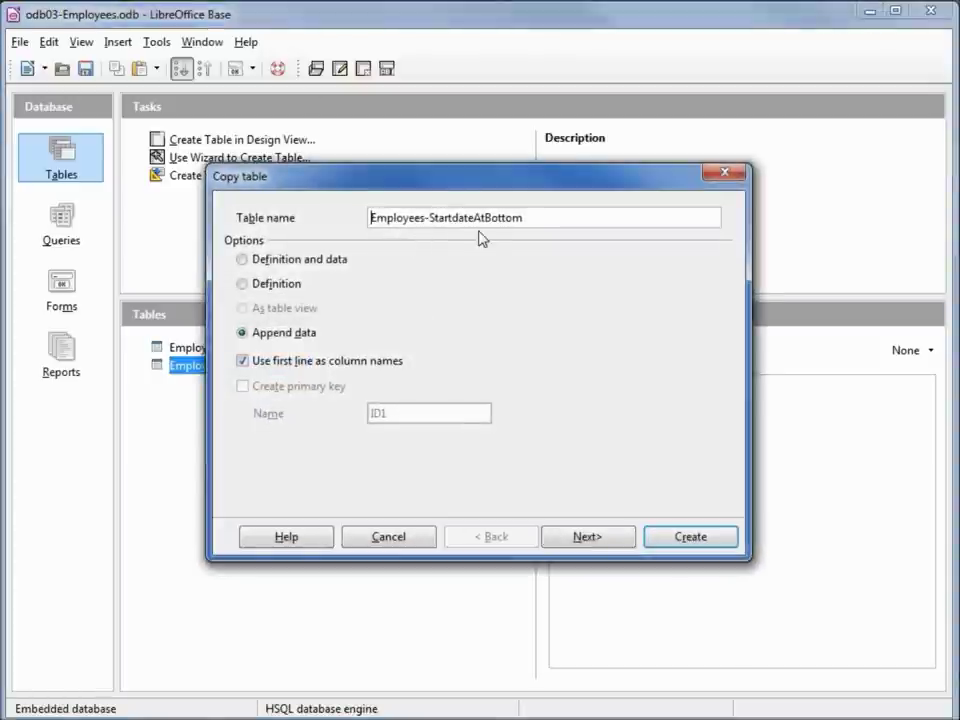
pyautogui.click(607, 540)
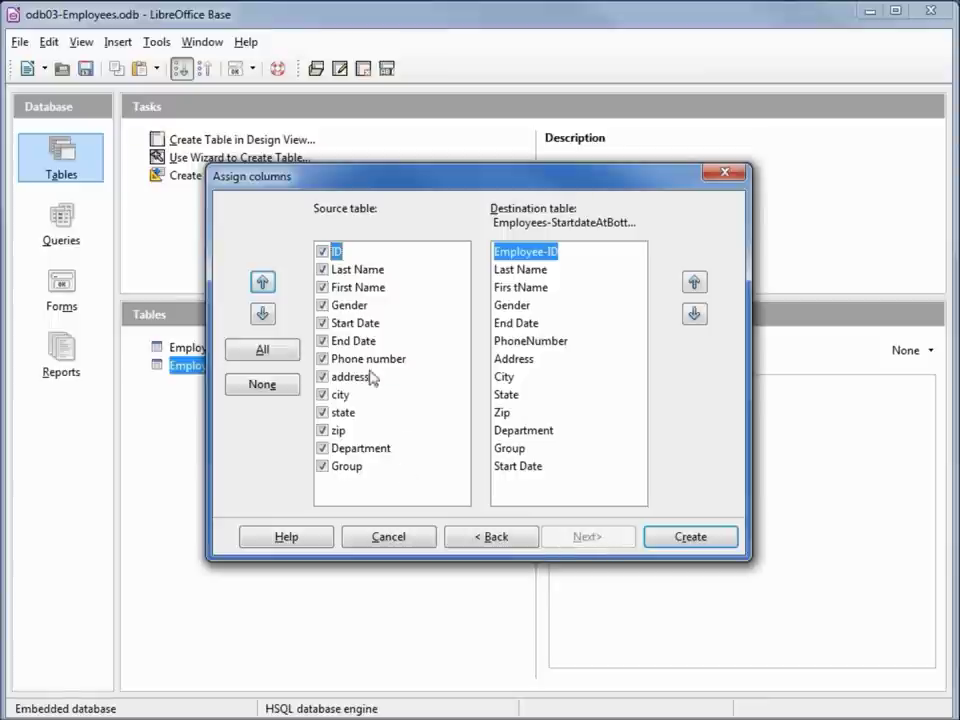
# Step: Exclude the source column ID and move the source Start Date to the end of the list, opposite the destination's Start Date
pyautogui.click(322, 252)
pyautogui.click(352, 323)
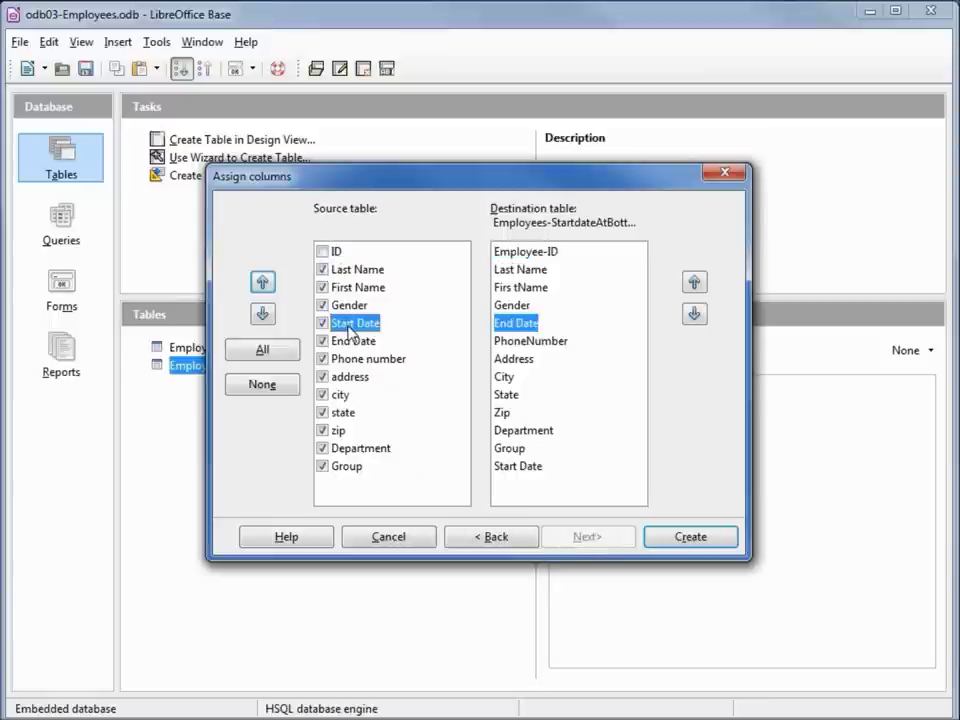
pyautogui.click(262, 315)
pyautogui.click(262, 315)
pyautogui.click(262, 315)
pyautogui.click(262, 315)
pyautogui.click(262, 315)
pyautogui.click(262, 315)
pyautogui.click(262, 315)
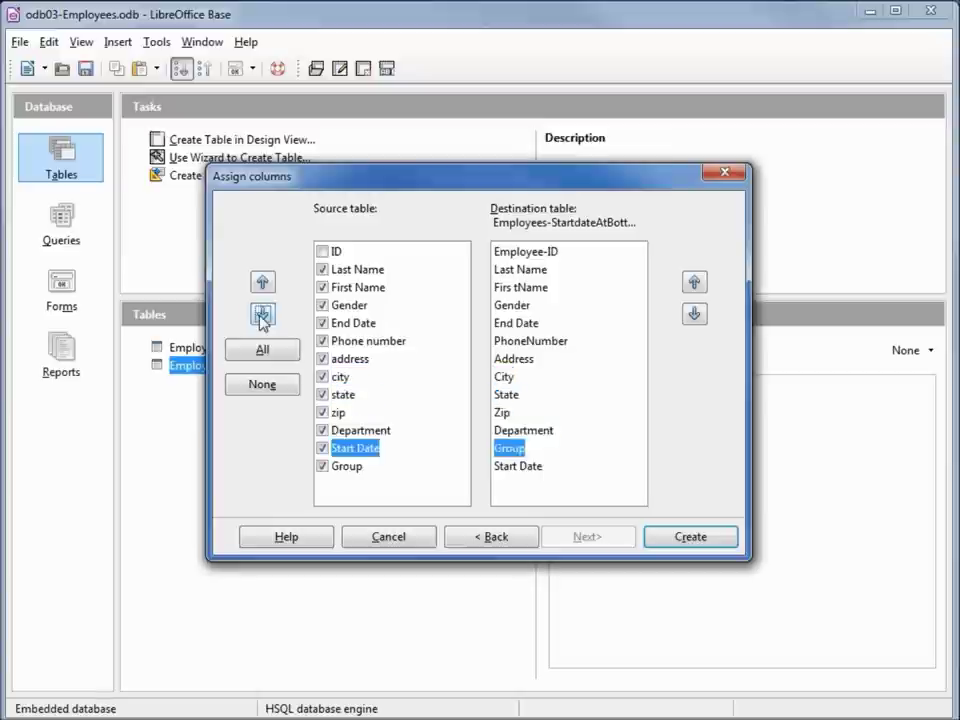
pyautogui.click(262, 315)
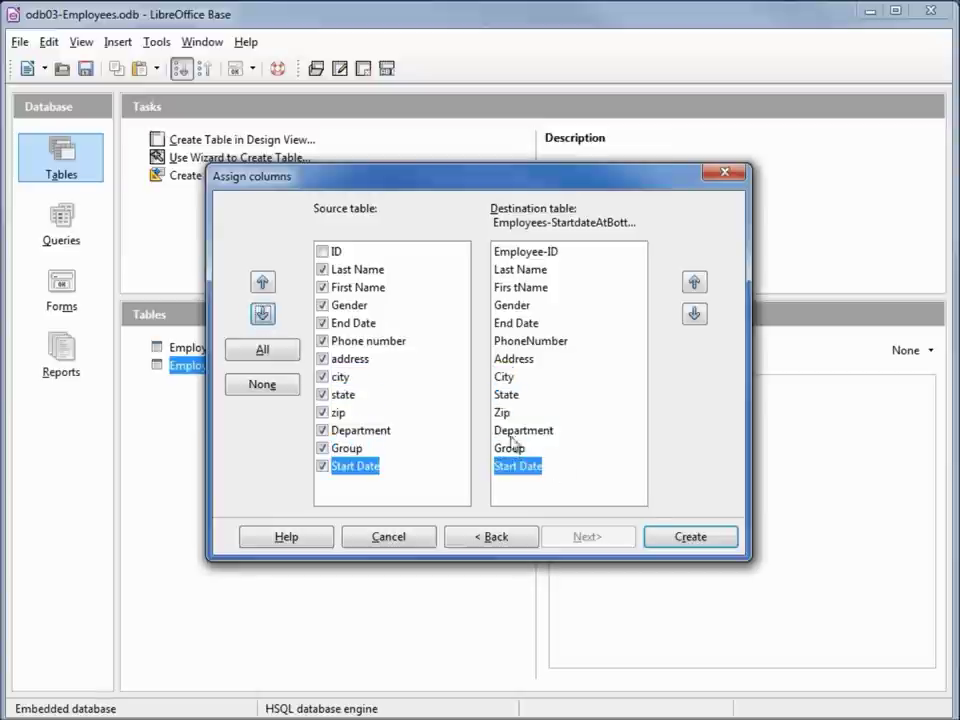
# Step: Complete the append with the current column assignment and open Employees-StartdateAtBottom to check its Employee-ID numbering
pyautogui.click(688, 538)
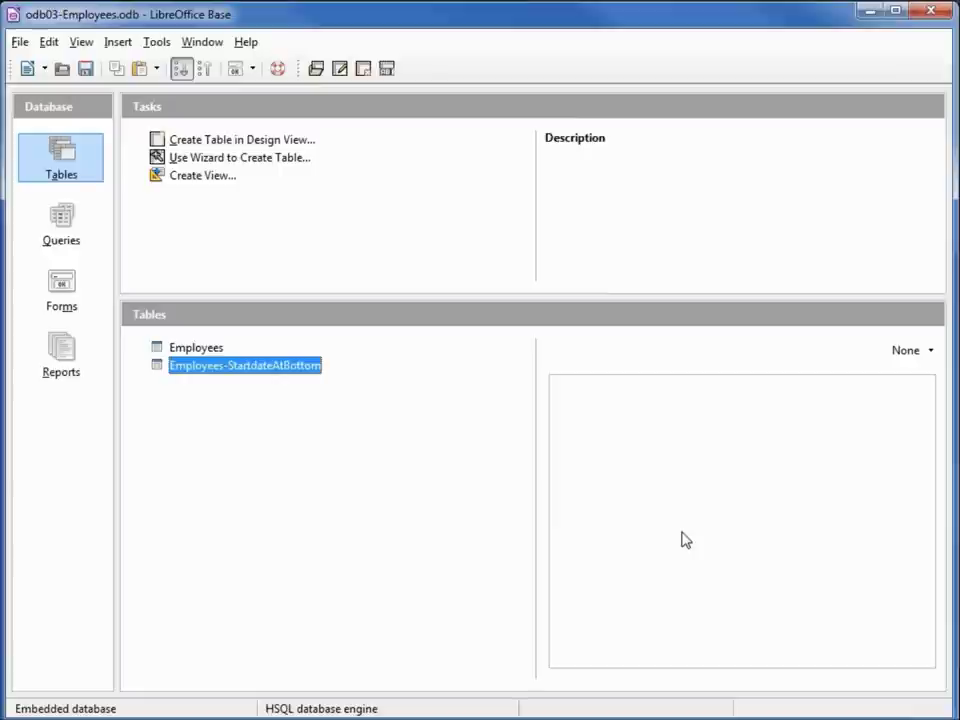
pyautogui.doubleClick(212, 367)
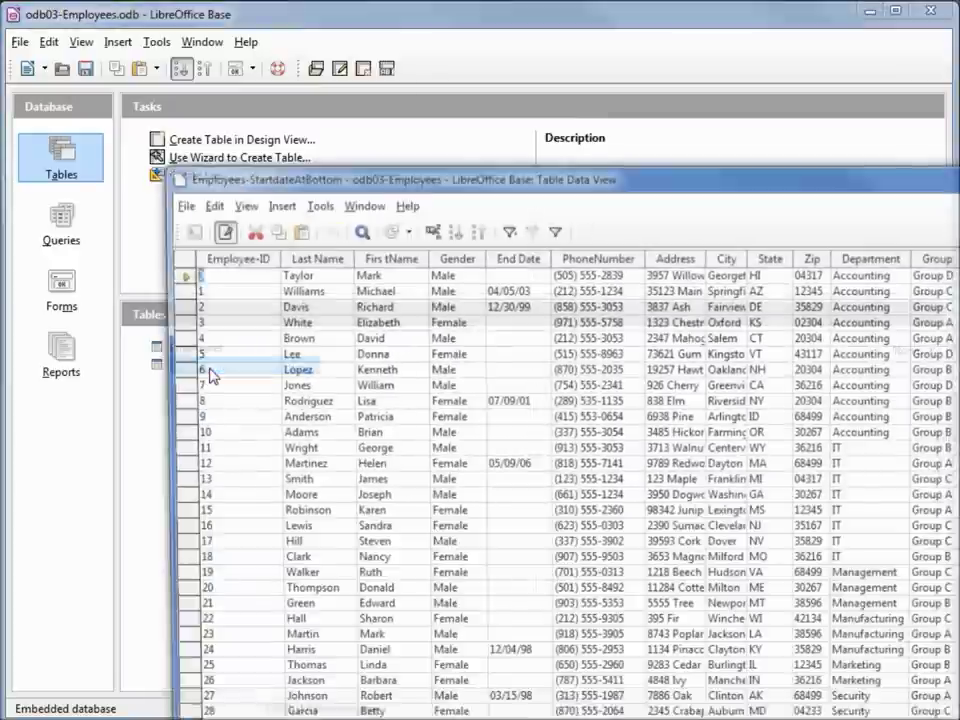
pyautogui.moveTo(558, 112); pyautogui.dragTo(486, 52)
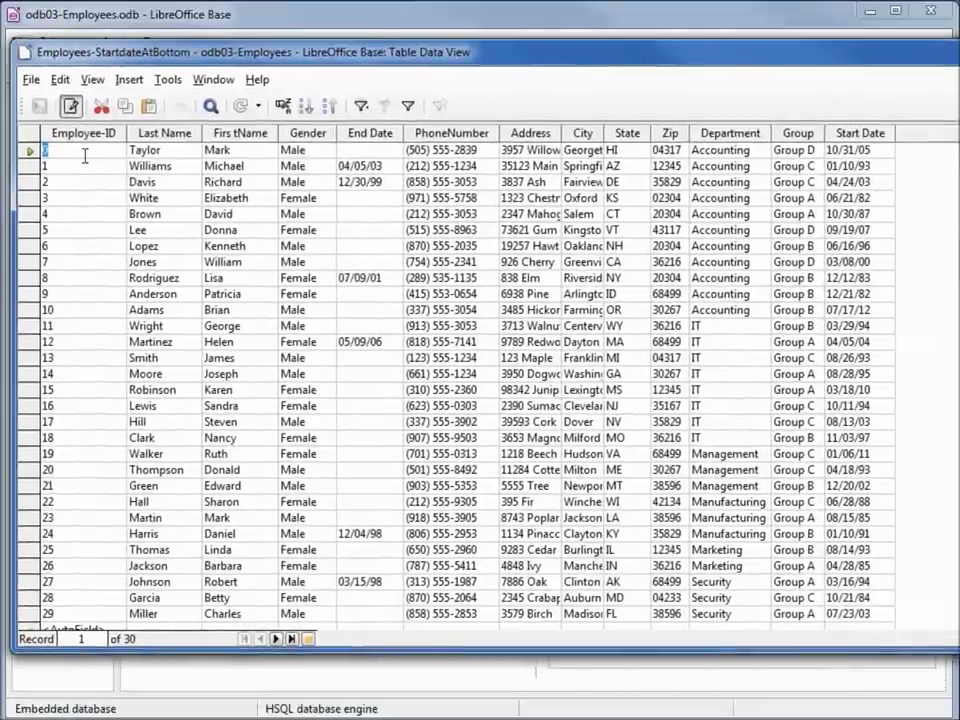